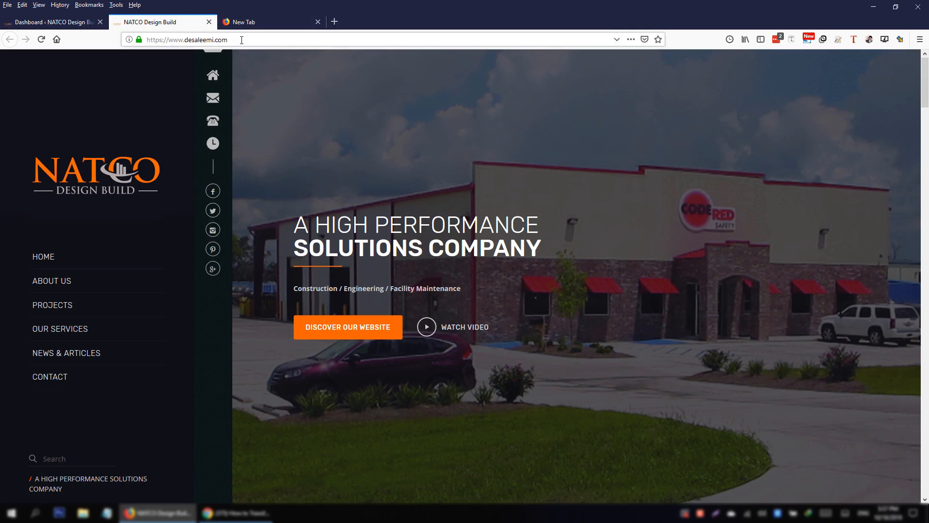
- Load desaleemi.com/cpanel in the new tab and log in to the hosting account
click(241, 40)
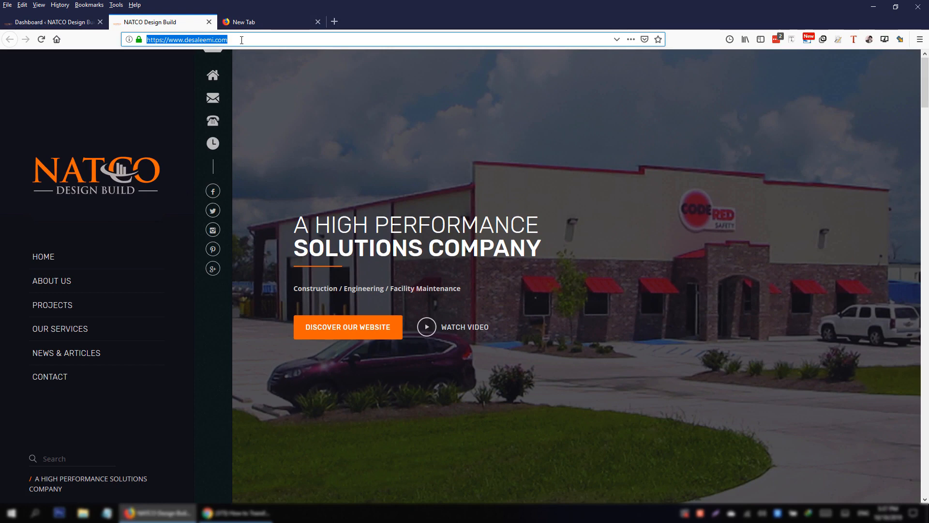
click(247, 27)
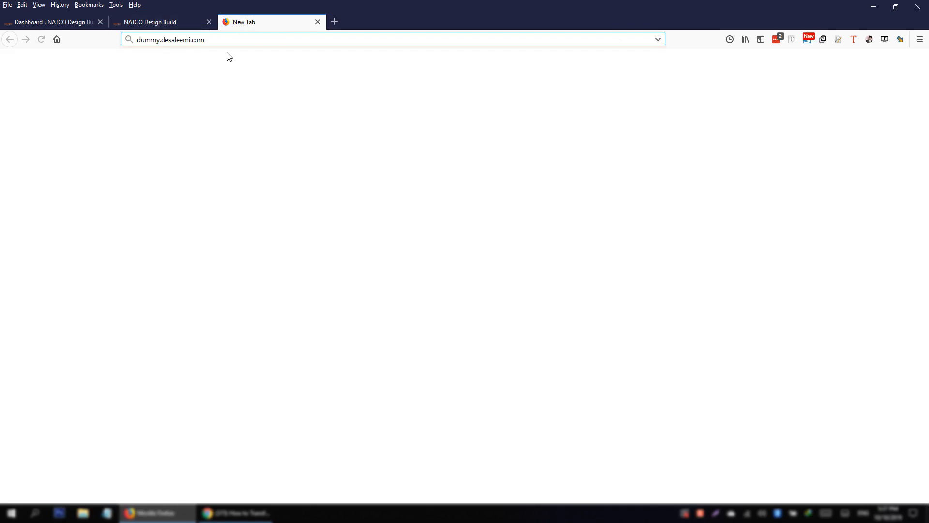
click(189, 22)
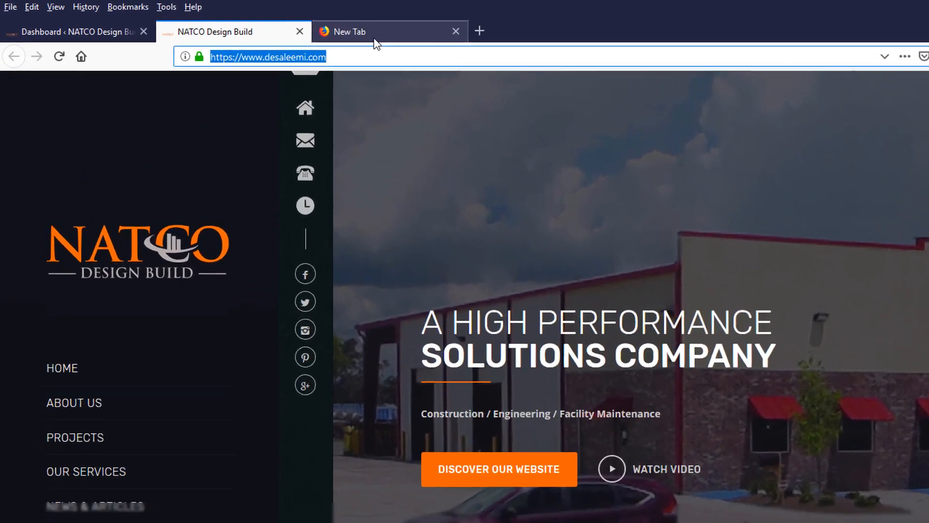
click(247, 22)
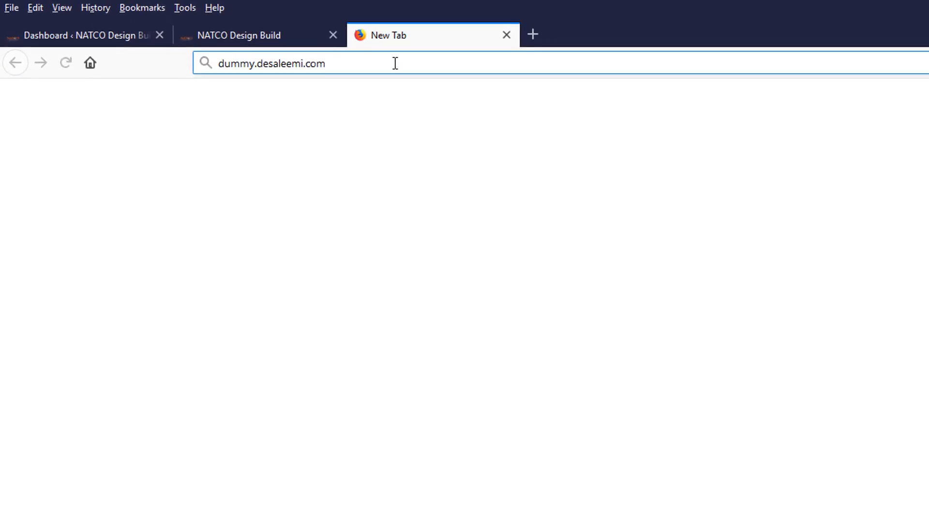
click(247, 39)
text(desale)
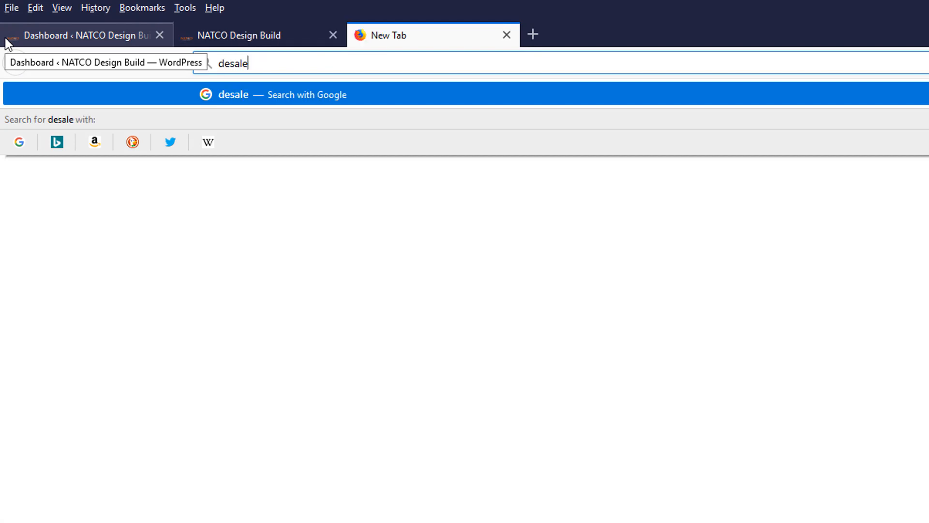
text(emi.com/cpanel)
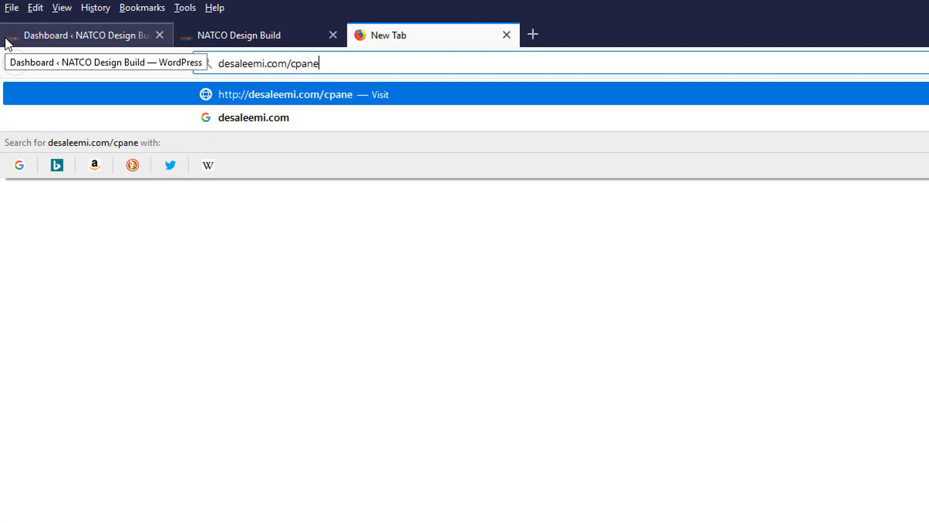
key(Return)
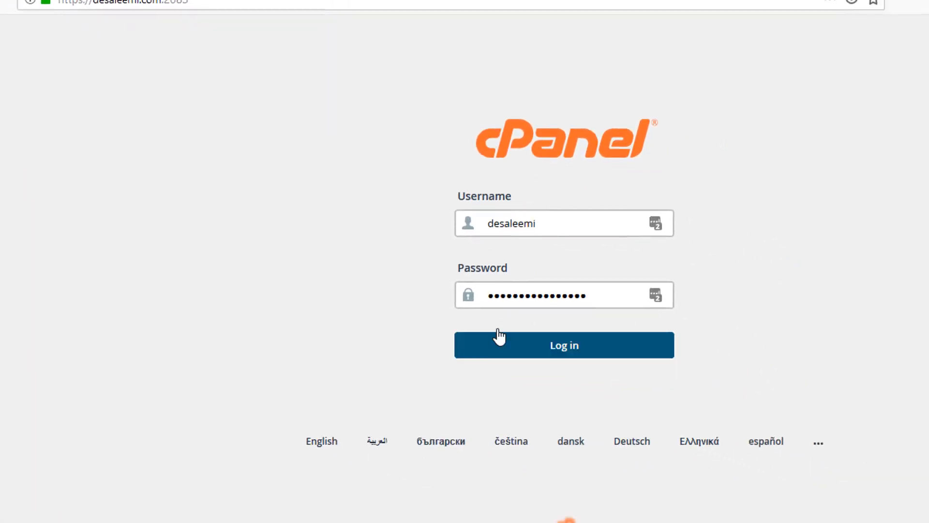
click(625, 345)
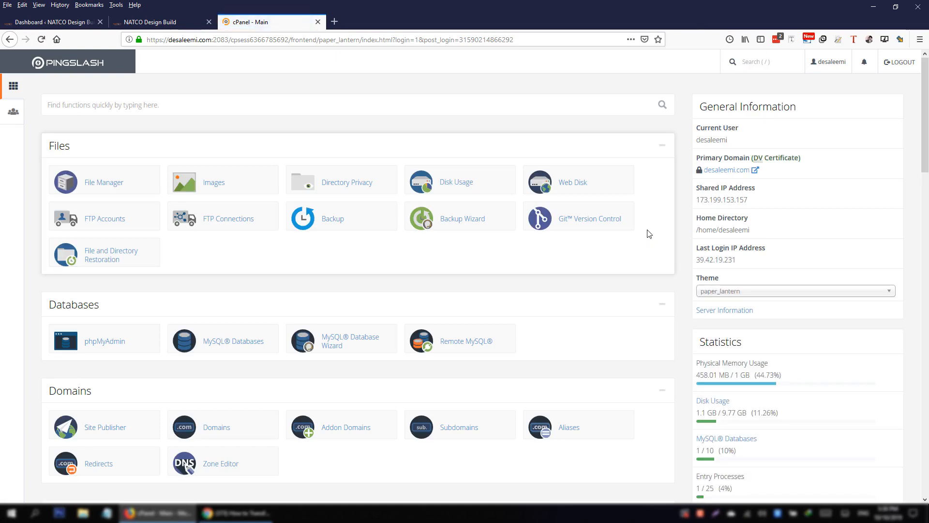
- Visit dummy.desaleemi.com in a new tab, get Server Not Found, then return to the cPanel dashboard
click(155, 22)
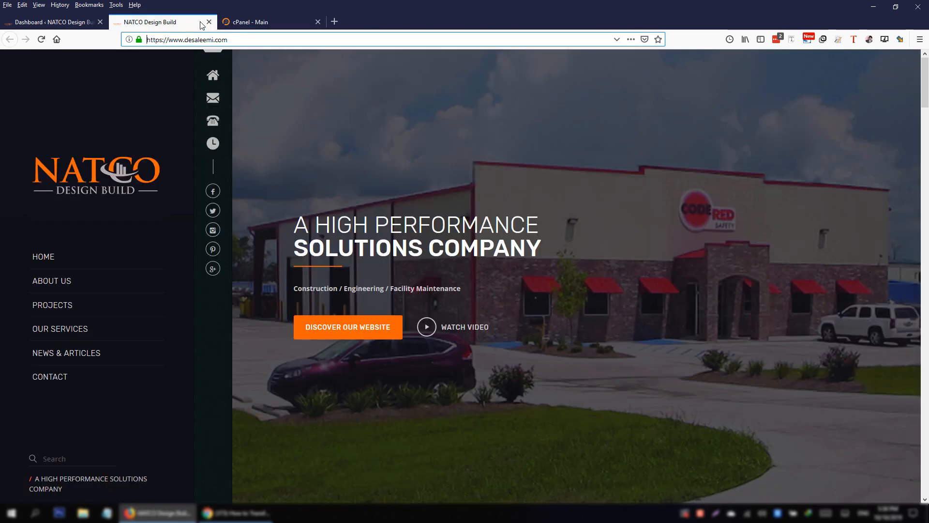
click(267, 21)
scroll(661, 196, down, 1)
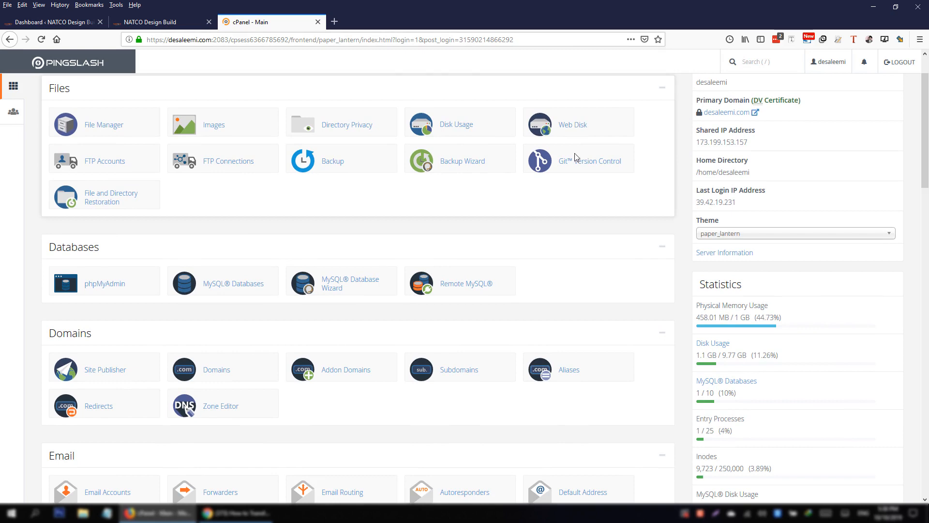
click(334, 21)
text(dummy)
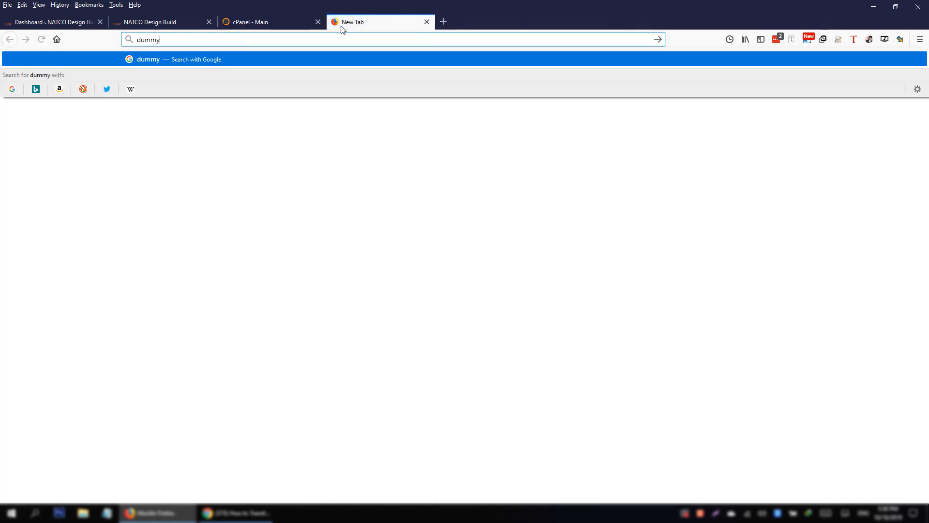
text(.desaleemi.com)
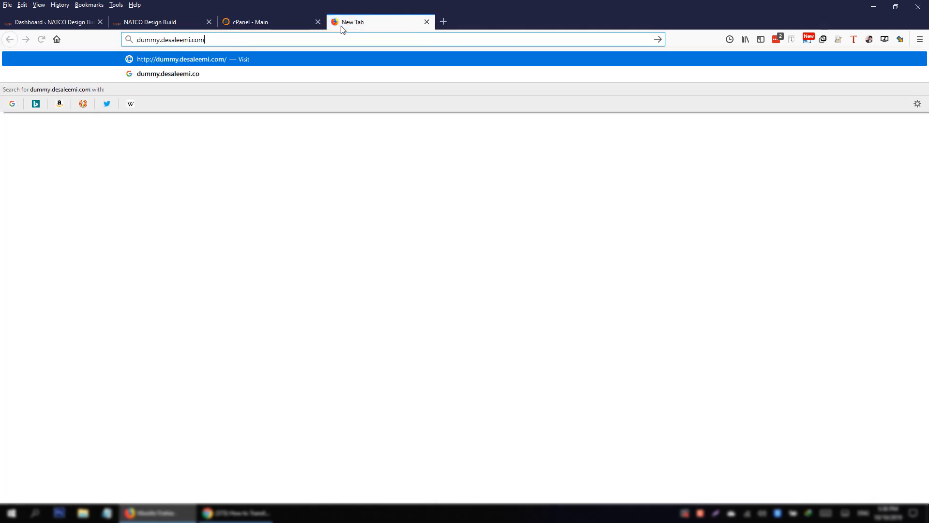
key(Return)
click(257, 22)
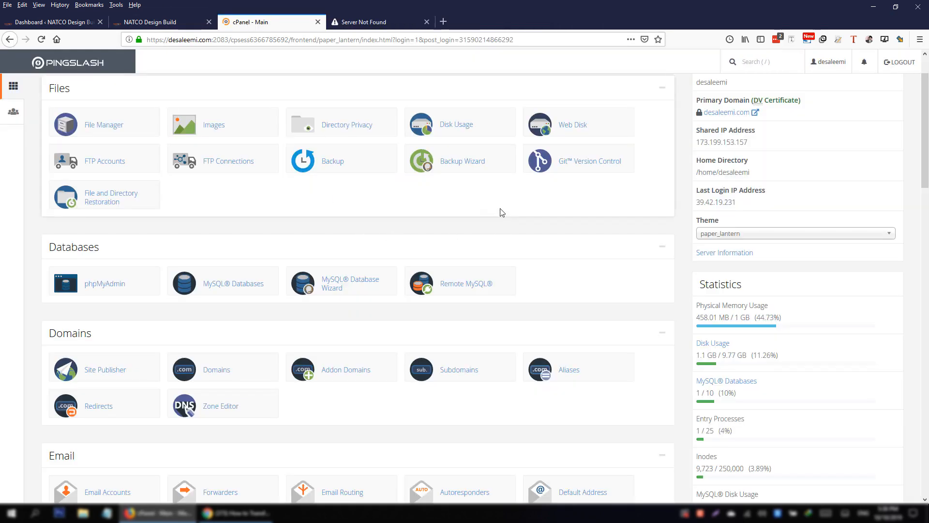
scroll(508, 202, down, 7)
scroll(510, 201, up, 7)
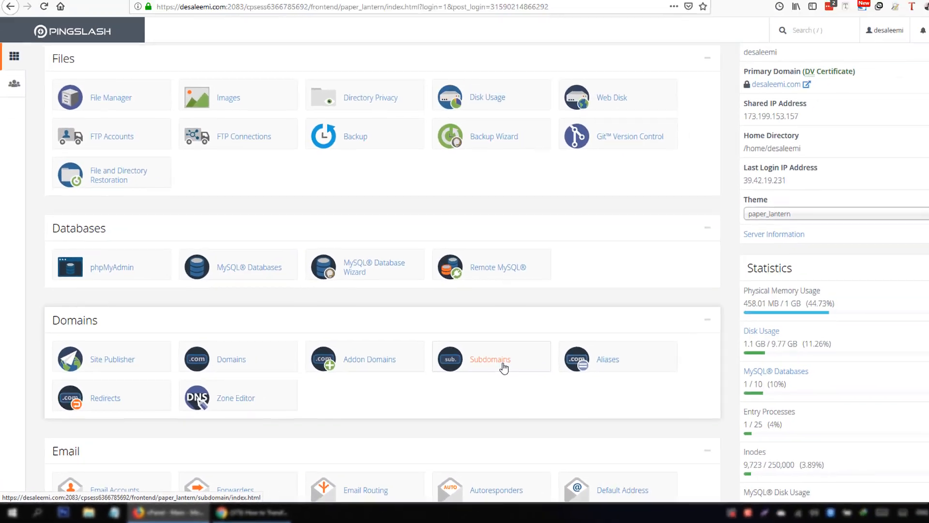
- On the Subdomains page, enter 'dummy' and keep desaleemi.com as the parent domain
click(696, 308)
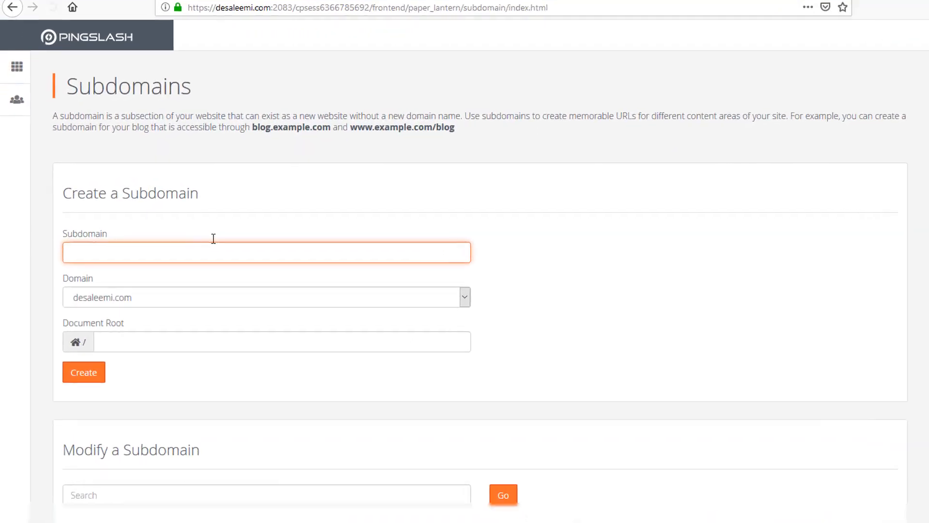
click(167, 226)
text(dummy)
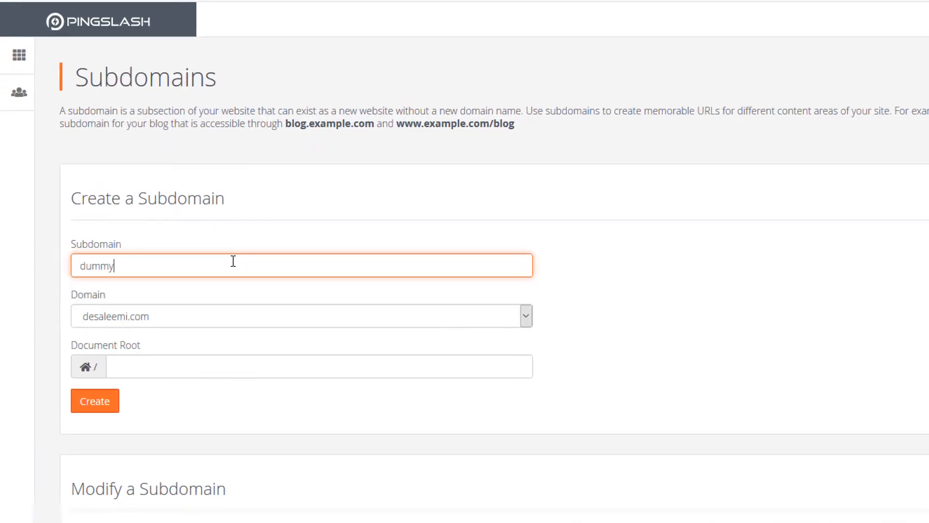
click(211, 317)
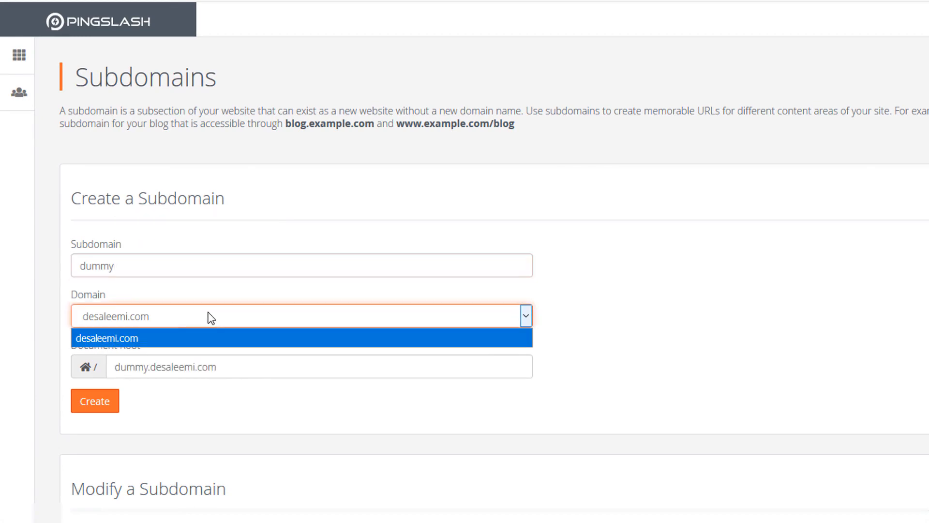
click(135, 339)
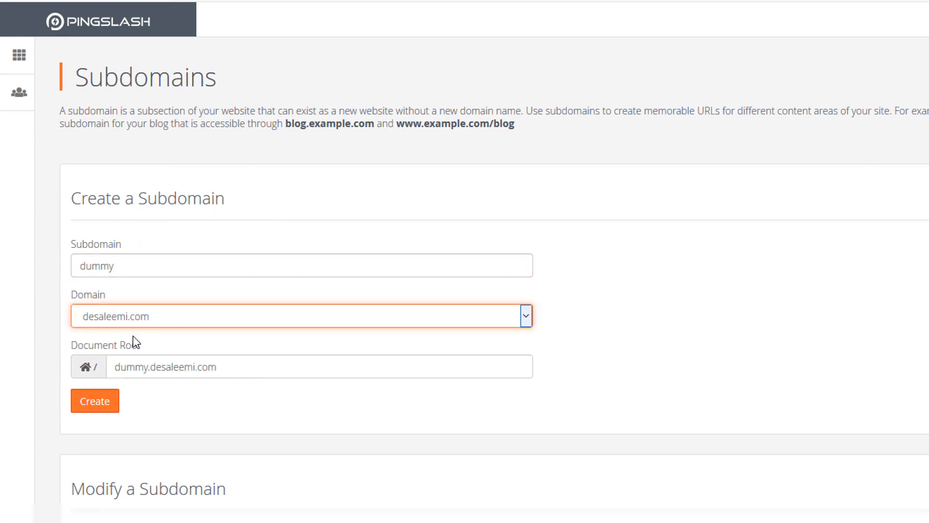
click(133, 318)
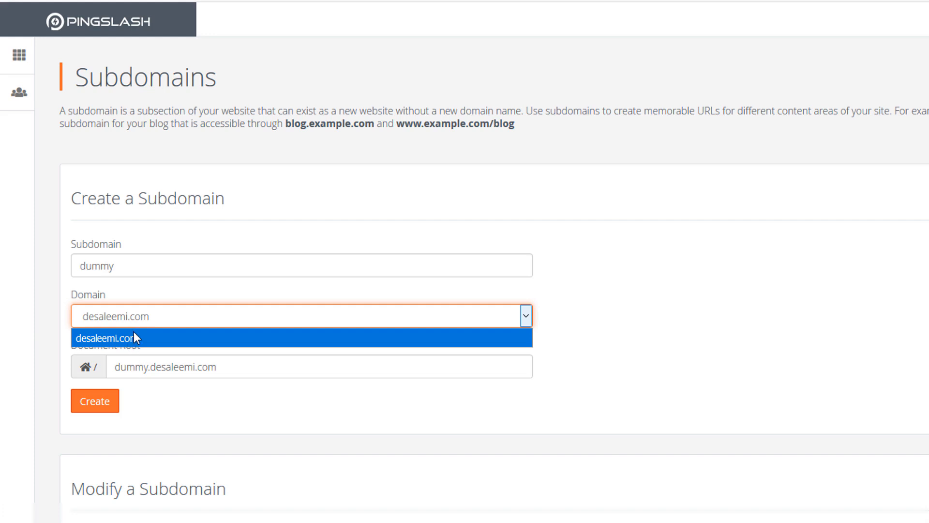
click(136, 326)
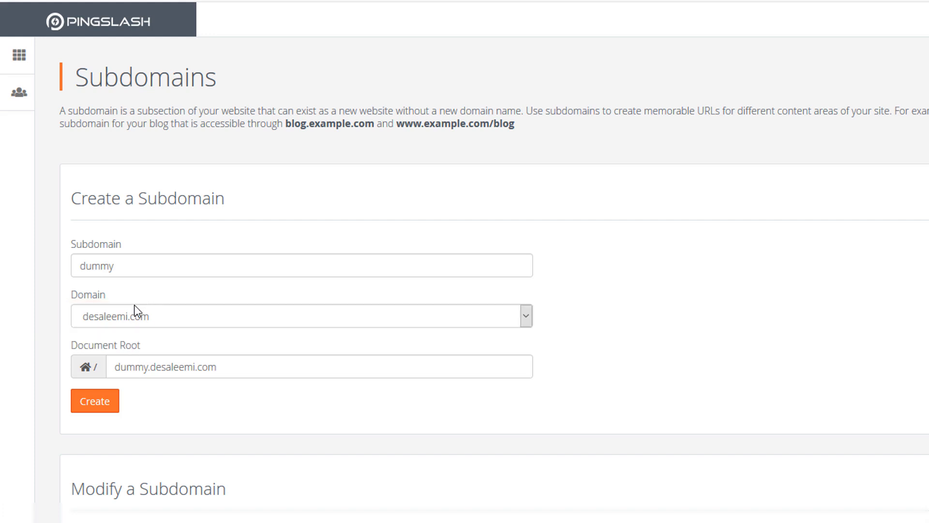
click(146, 272)
click(145, 319)
click(146, 335)
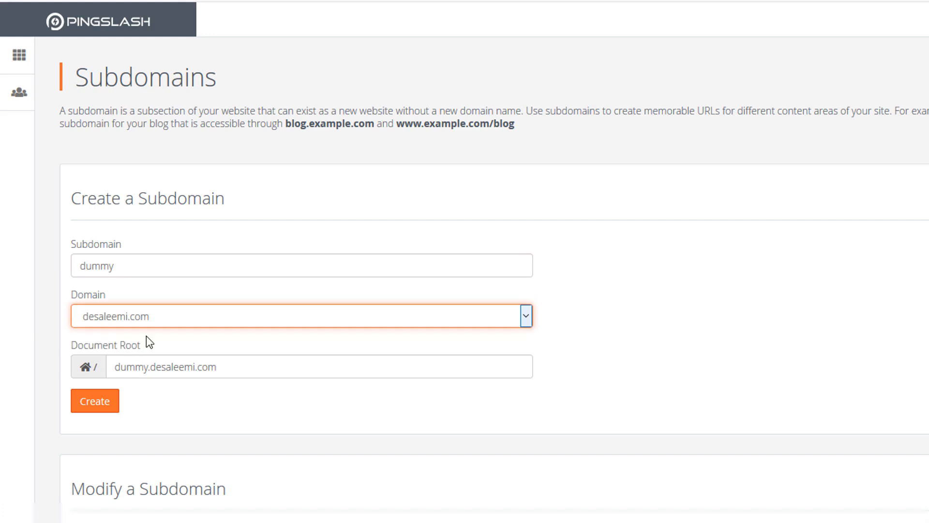
click(153, 323)
click(158, 339)
- Keep dummy.desaleemi.com as the document root and create the subdomain
drag(116, 373, 244, 379)
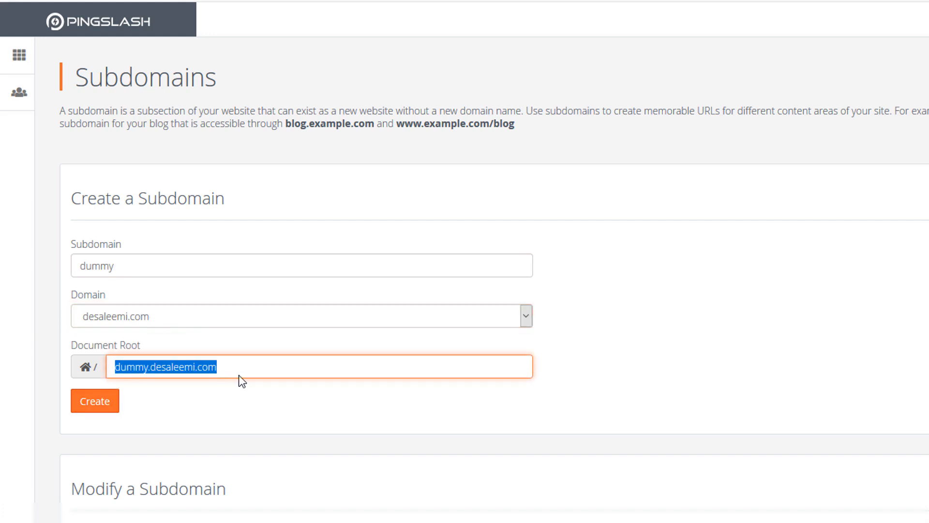
click(342, 363)
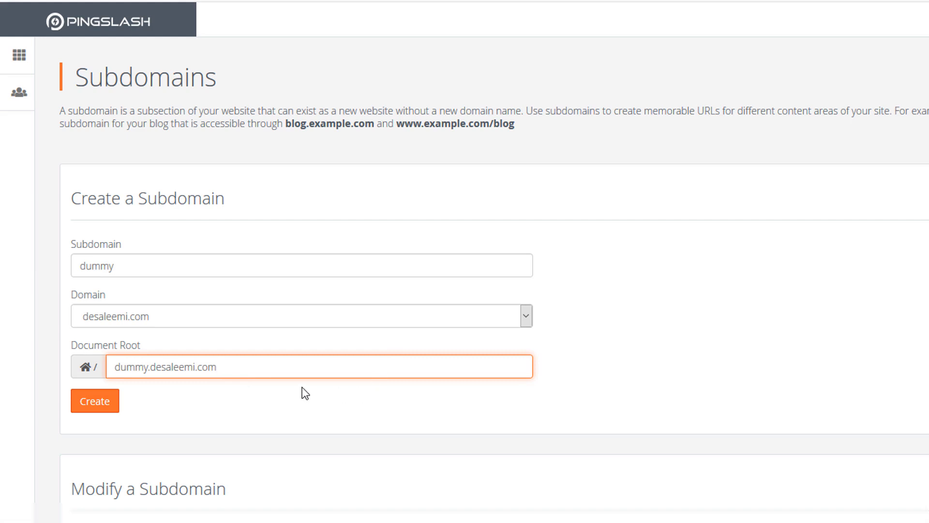
drag(217, 368, 98, 362)
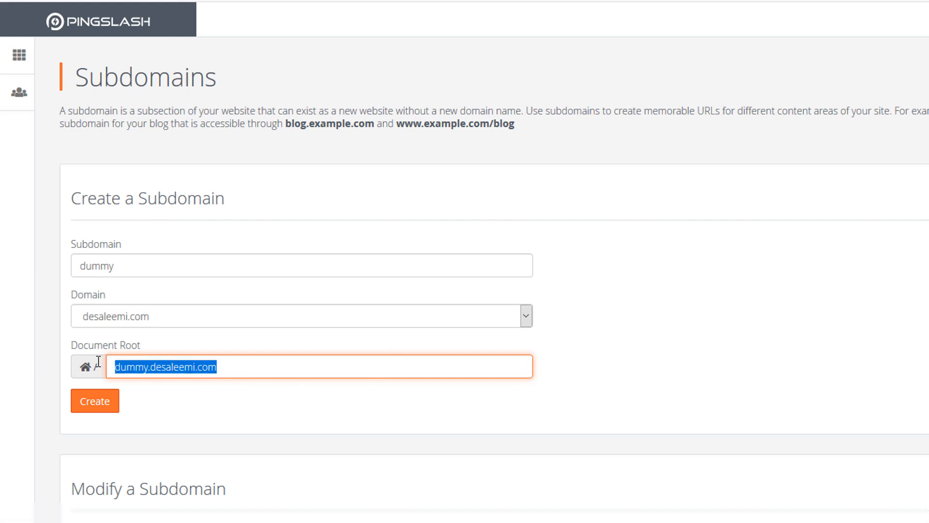
click(254, 368)
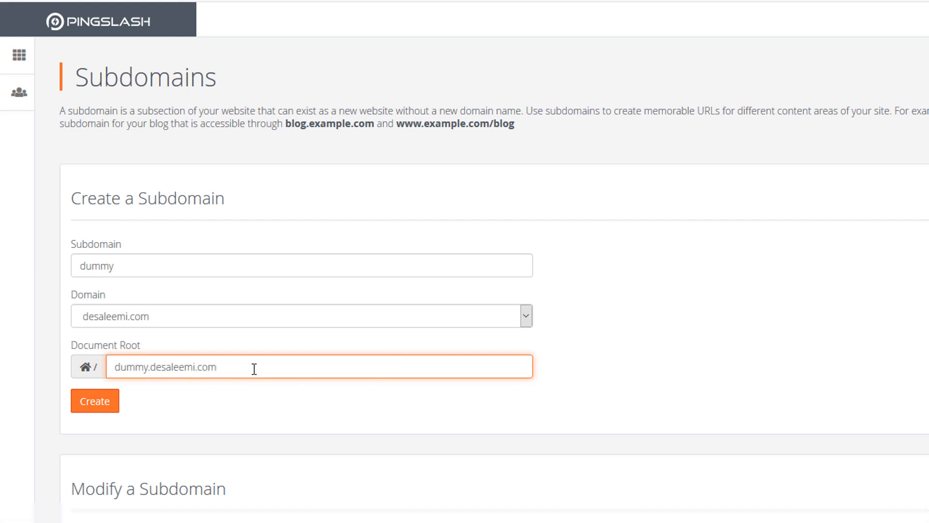
click(110, 402)
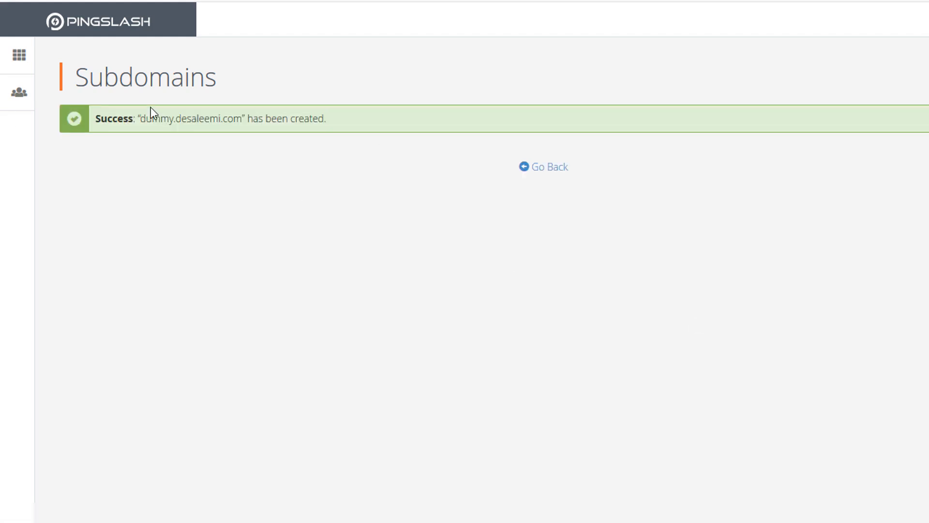
- Open the new dummy.desaleemi.com link in another tab, which shows cPanel's SORRY! page
click(542, 171)
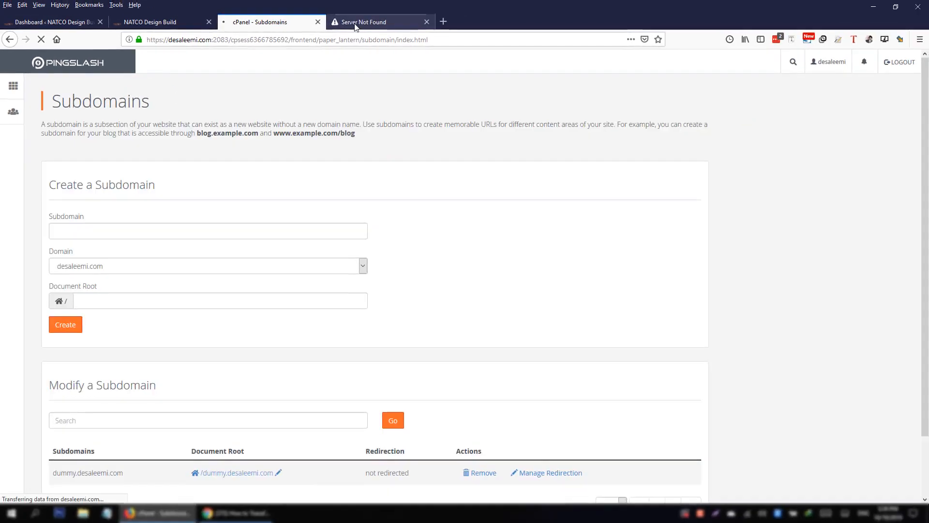
drag(193, 482, 83, 482)
right_click(95, 480)
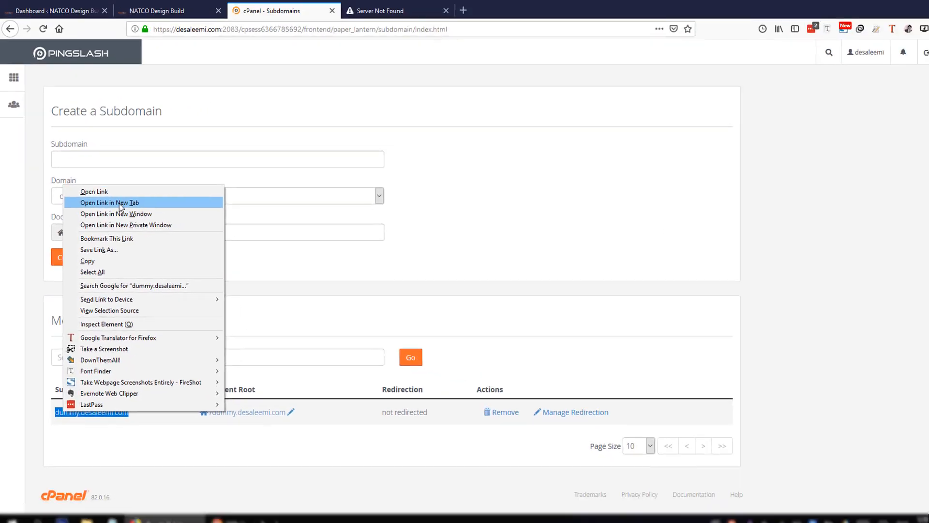
click(164, 168)
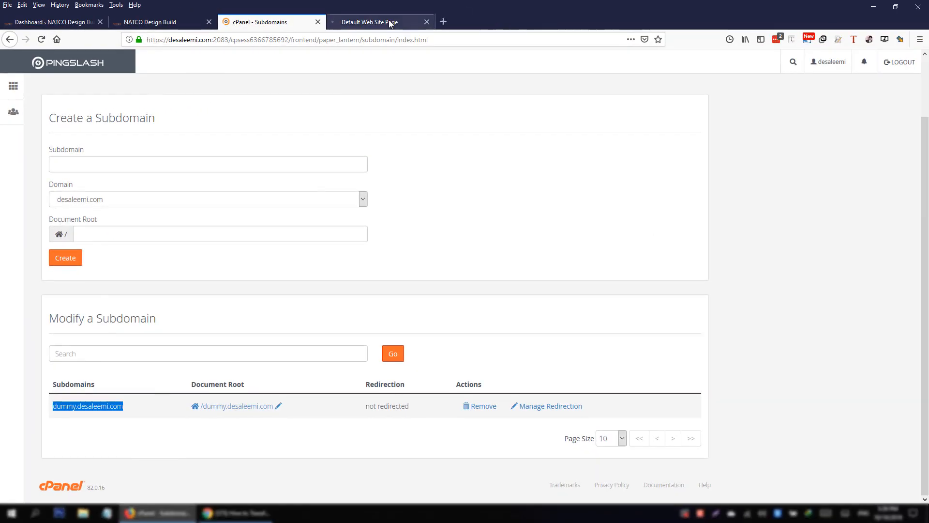
click(387, 21)
drag(67, 85, 555, 112)
drag(68, 108, 533, 274)
click(709, 450)
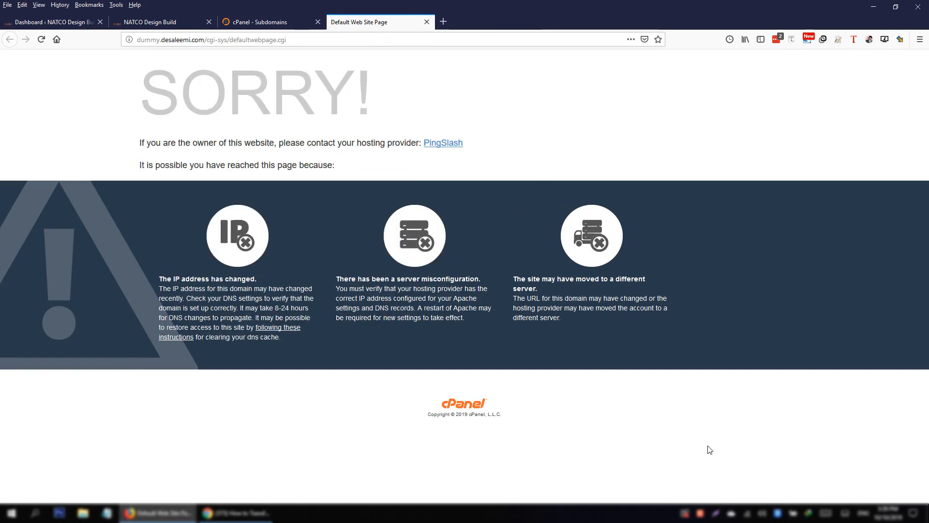
- Go back from the Subdomains page to the cPanel home page
click(261, 20)
scroll(276, 147, up, 2)
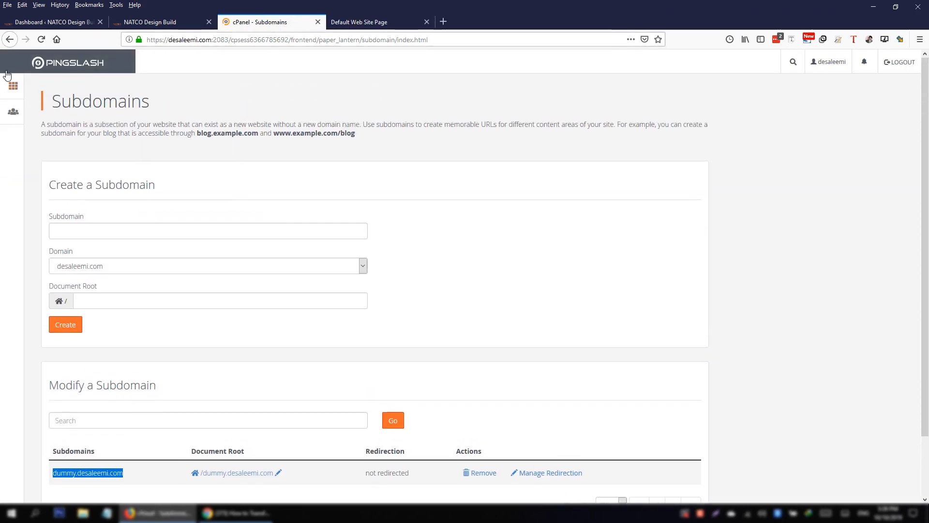
click(48, 64)
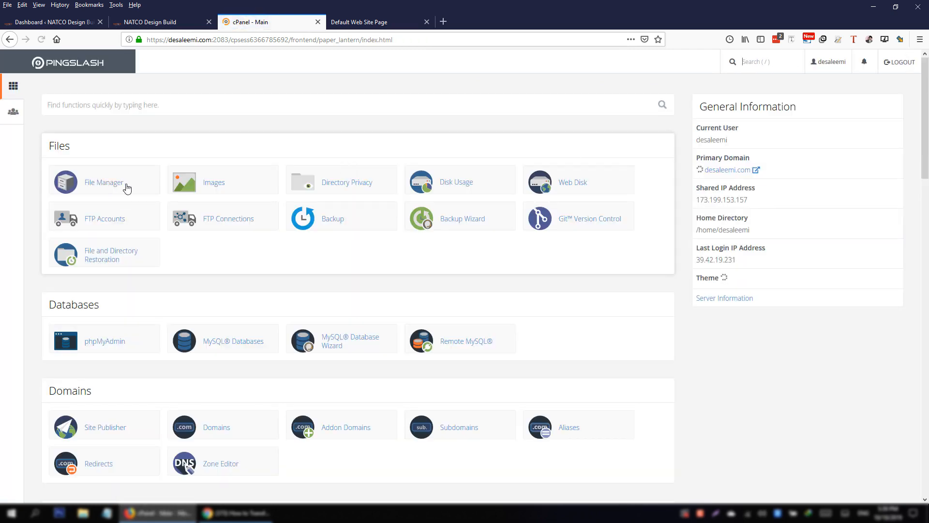
- Create an empty index.html file inside the dummy.desaleemi.com folder in File Manager
click(104, 182)
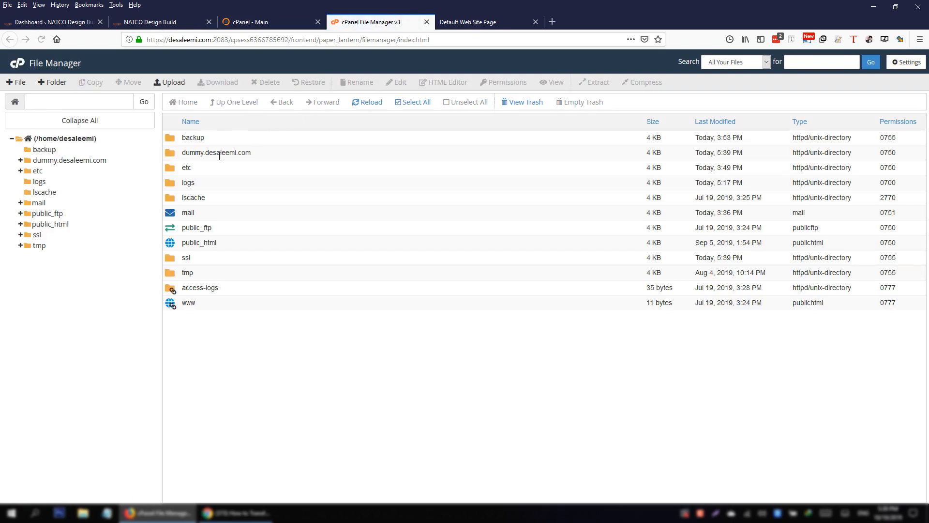
drag(182, 153, 267, 153)
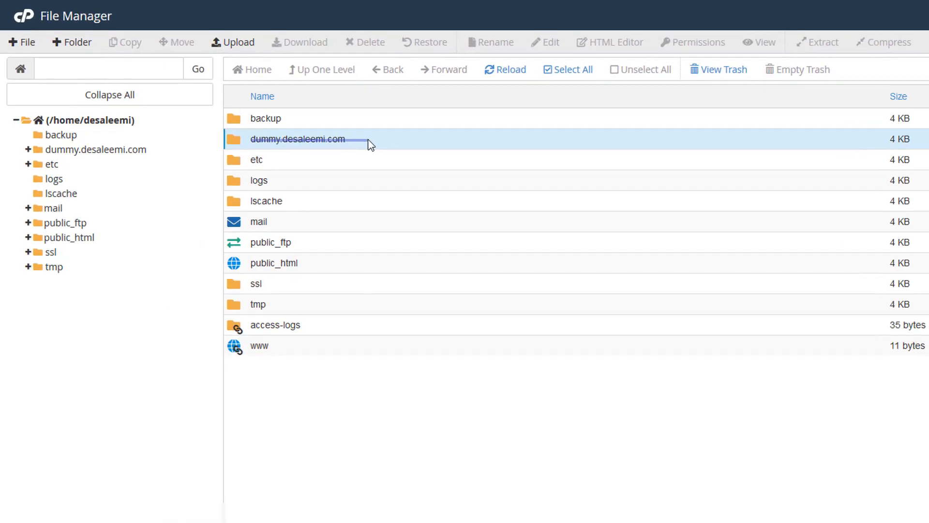
drag(368, 139, 367, 139)
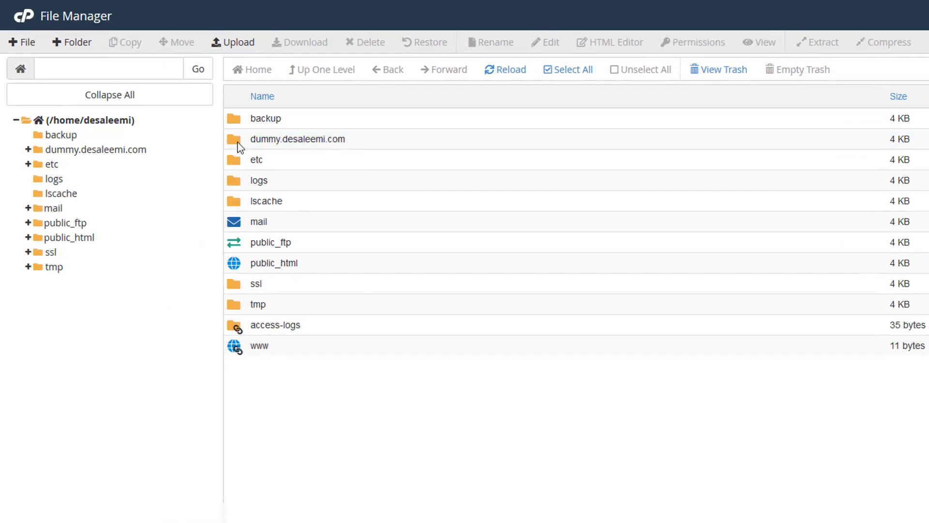
double_click(238, 140)
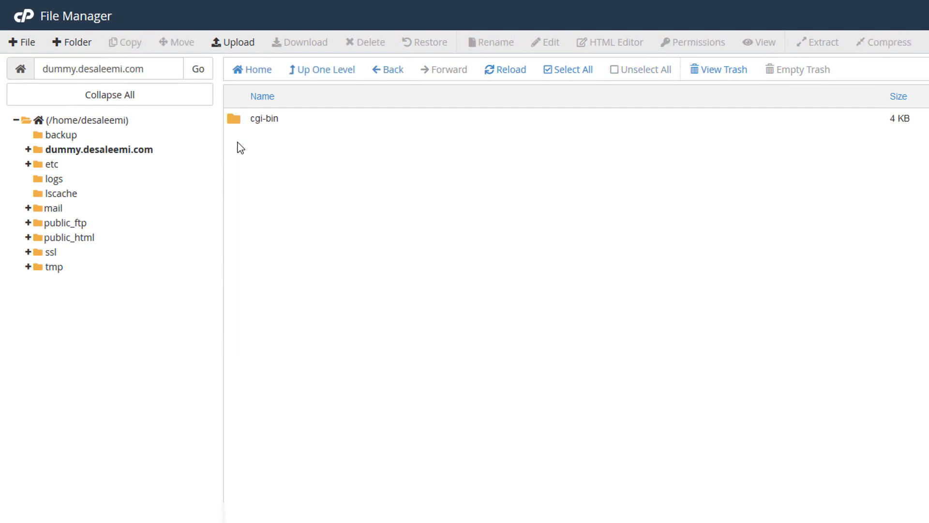
click(256, 121)
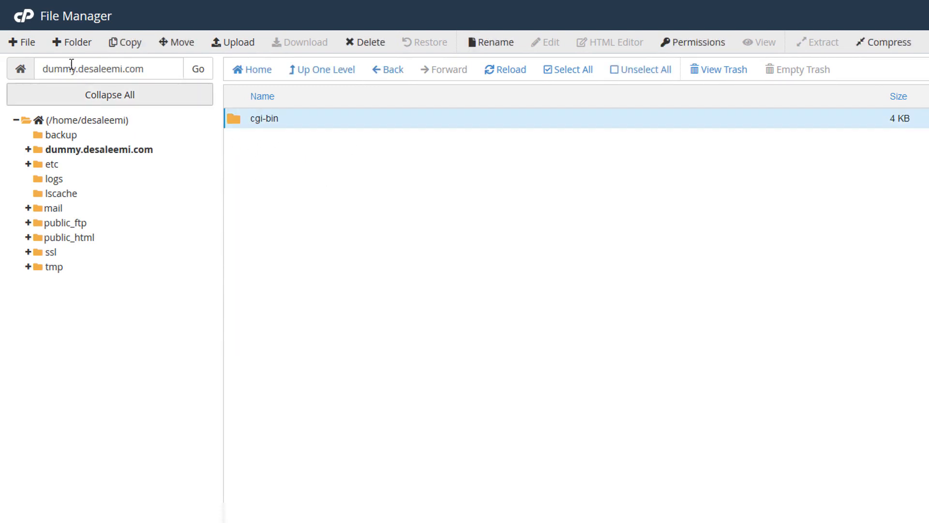
click(21, 42)
text(in)
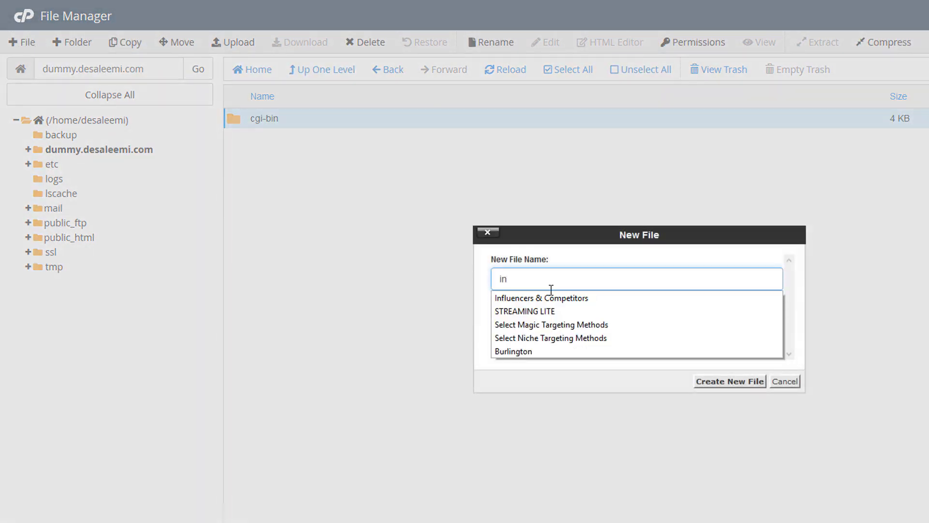
text(dex.html)
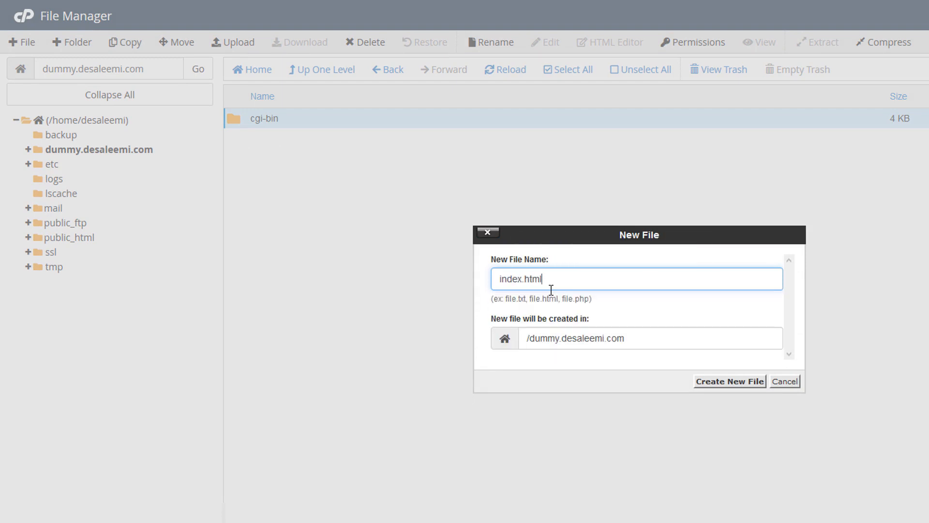
click(700, 385)
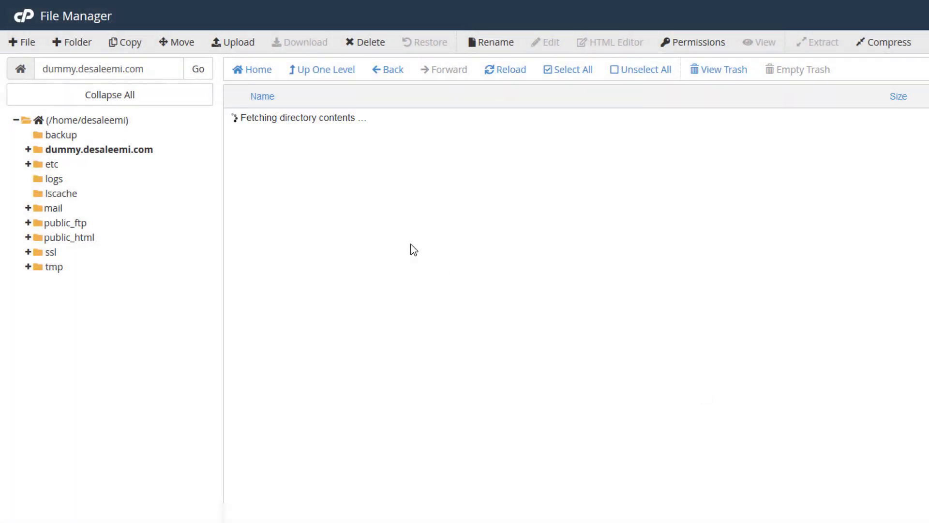
- Strip the path from the dummy site tab's URL and load dummy.desaleemi.com's root
click(467, 25)
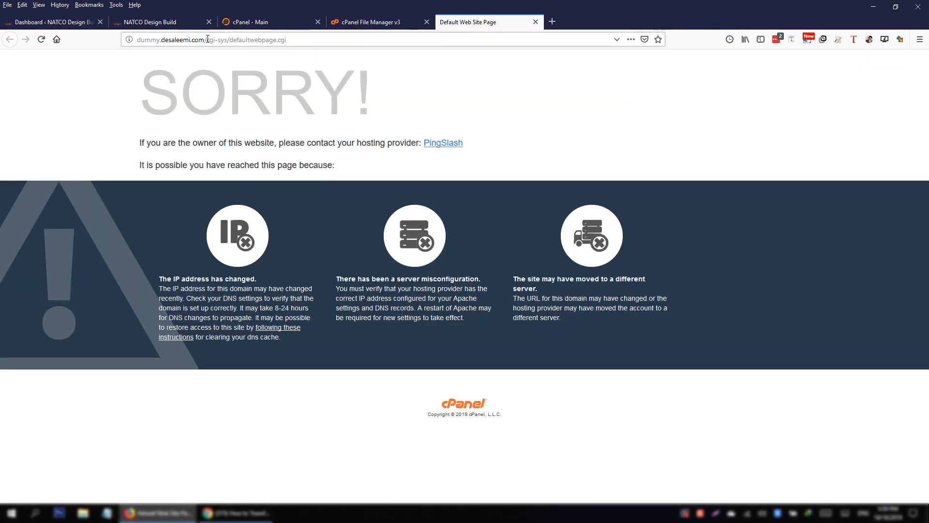
drag(208, 38, 493, 46)
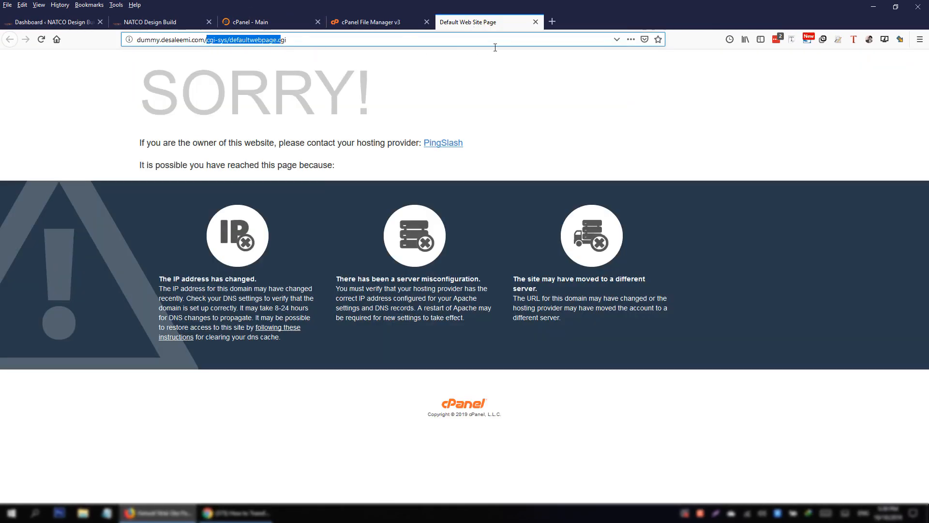
key(BackSpace)
key(Return)
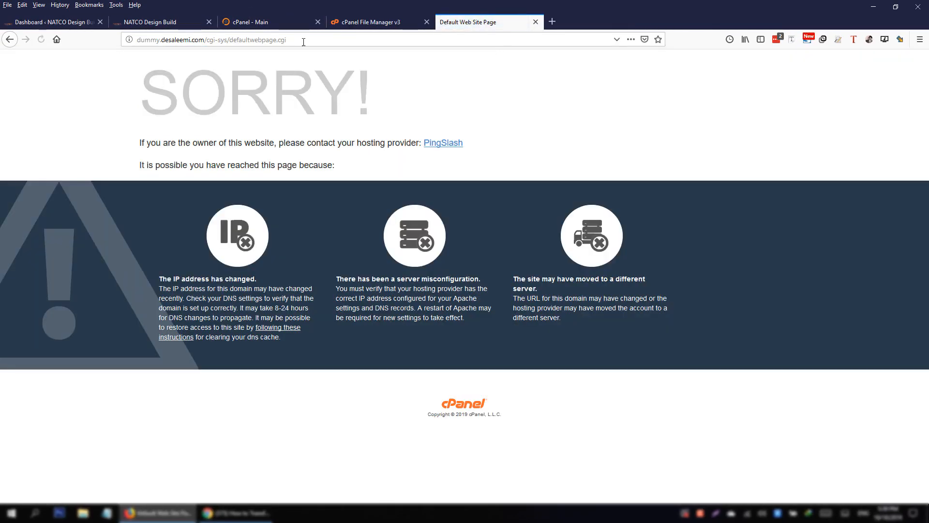
- Load dummy.desaleemi.com in a new private Firefox window, then minimize it
drag(208, 40, 137, 40)
key(ctrl+c)
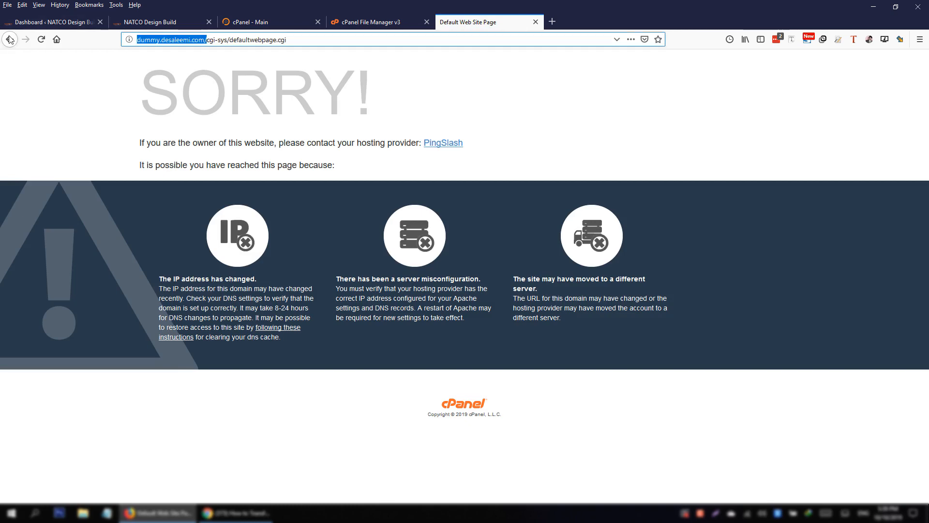
click(7, 5)
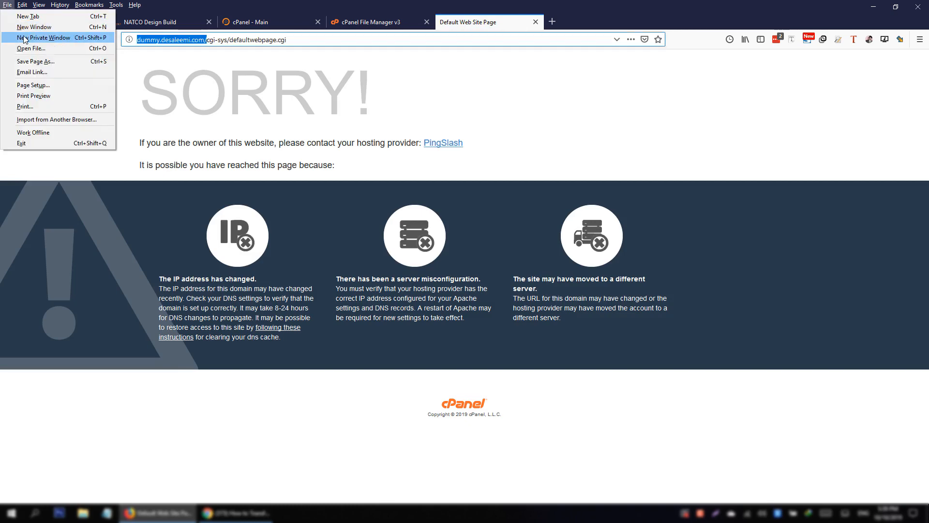
click(30, 36)
key(ctrl+v)
key(Return)
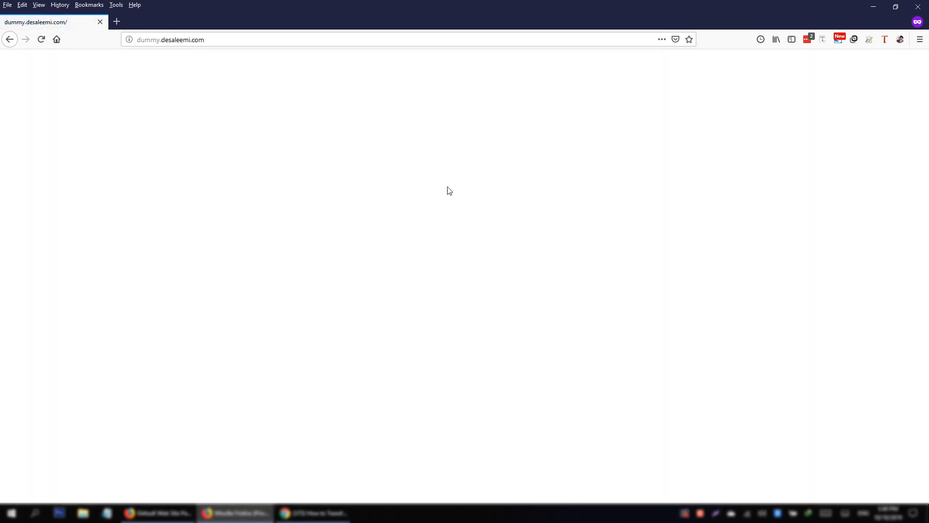
click(874, 7)
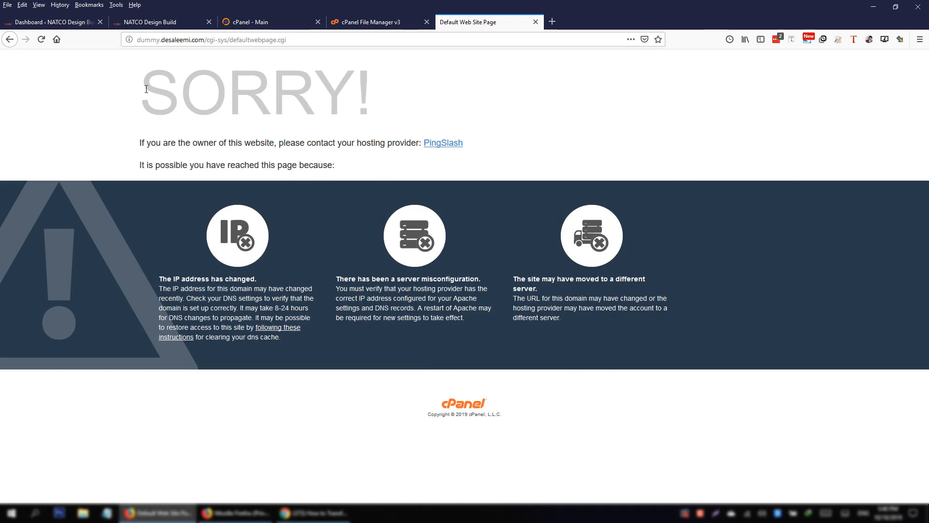
- Compare the private window with the SORRY page, then return to the File Manager tab
drag(146, 89, 585, 422)
click(585, 423)
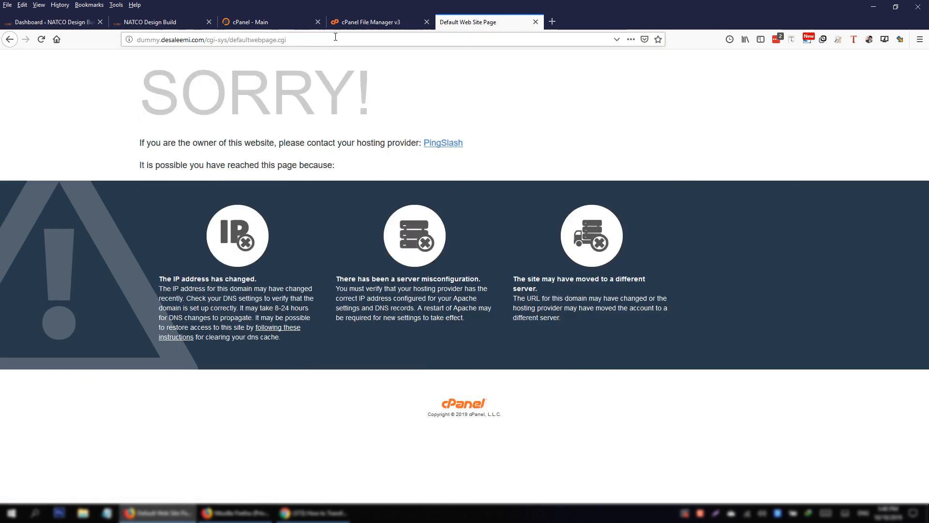
click(260, 514)
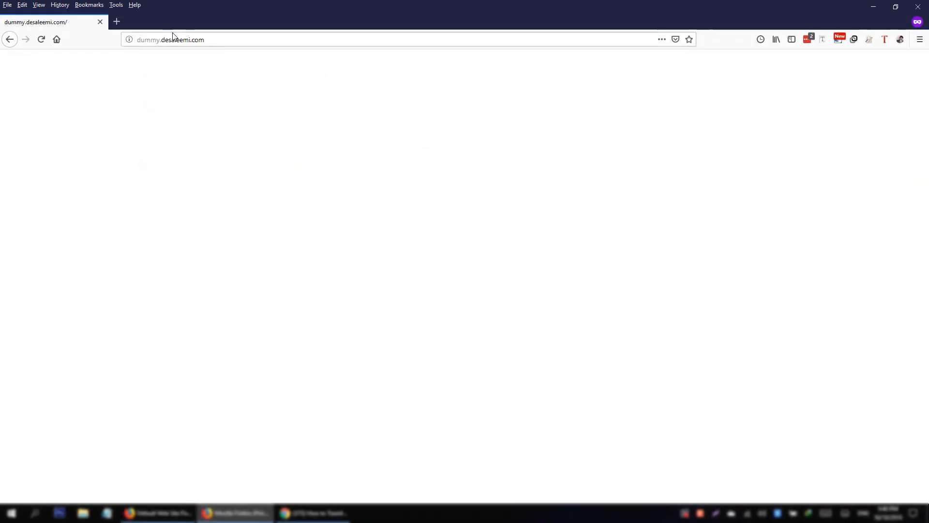
click(182, 39)
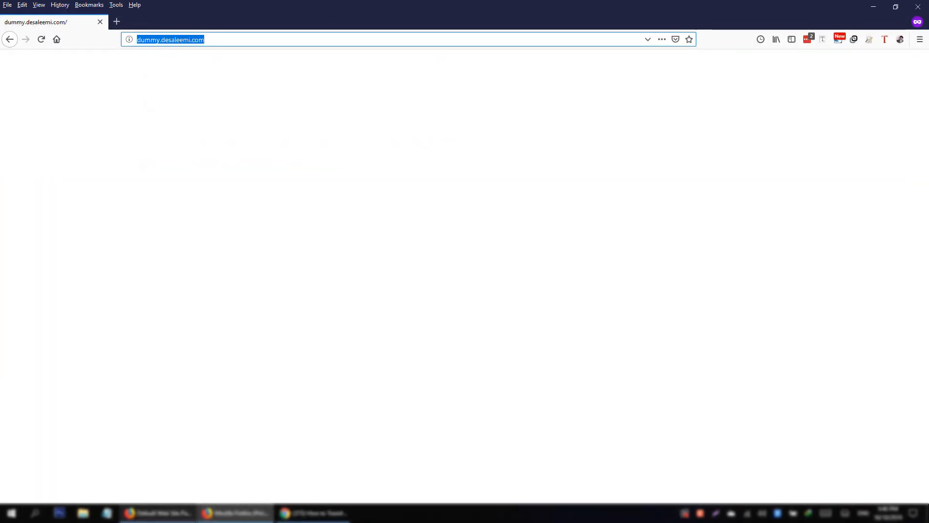
click(167, 513)
click(346, 22)
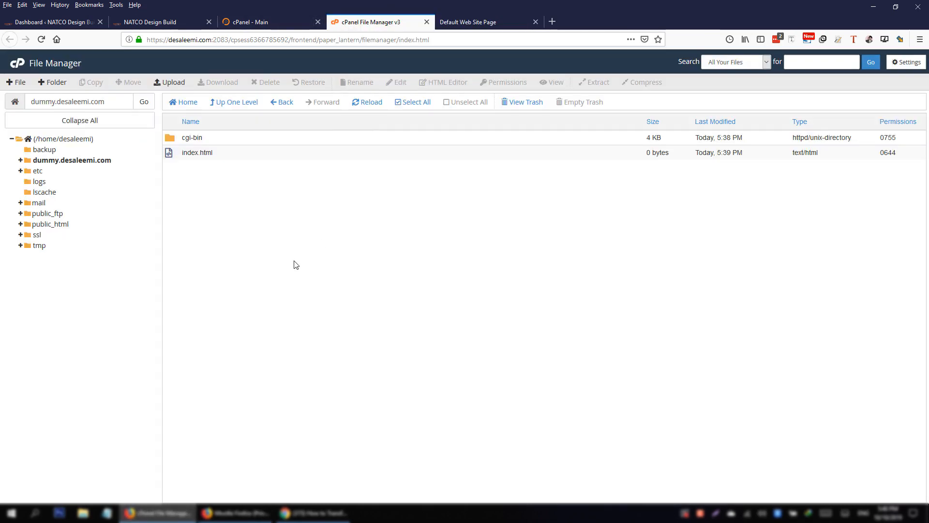
- Edit index.html to contain 'Okay' and save the changes
click(216, 157)
click(400, 83)
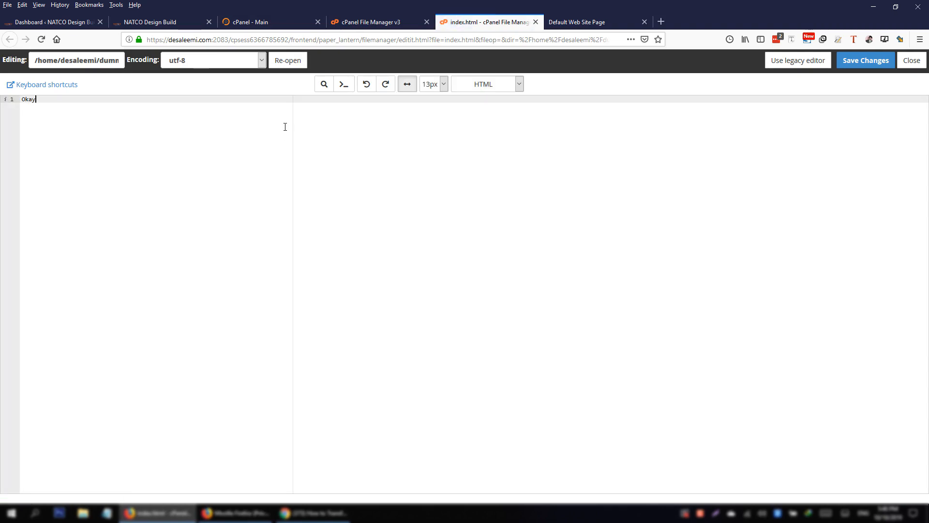
click(865, 60)
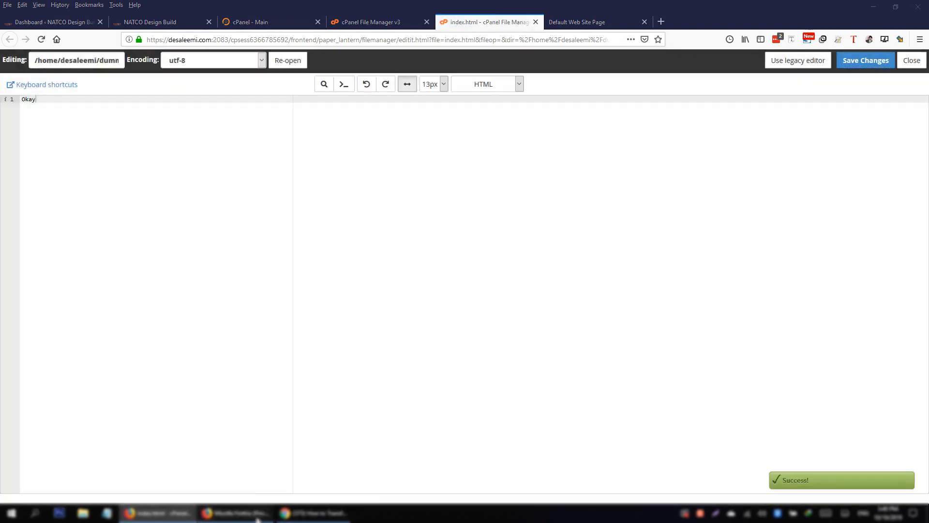
- Reload dummy.desaleemi.com in the private window to confirm it shows 'Okay'
click(257, 519)
click(233, 40)
key(Return)
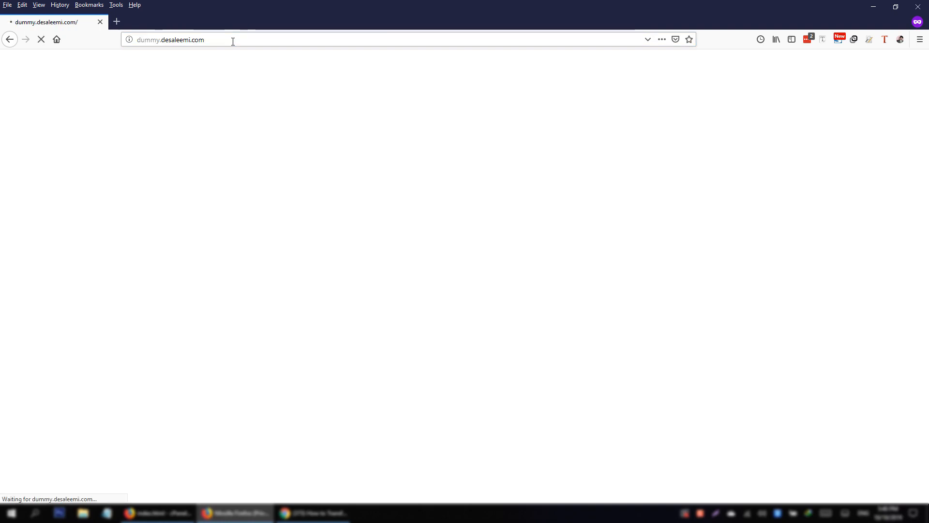
drag(78, 69, 1, 41)
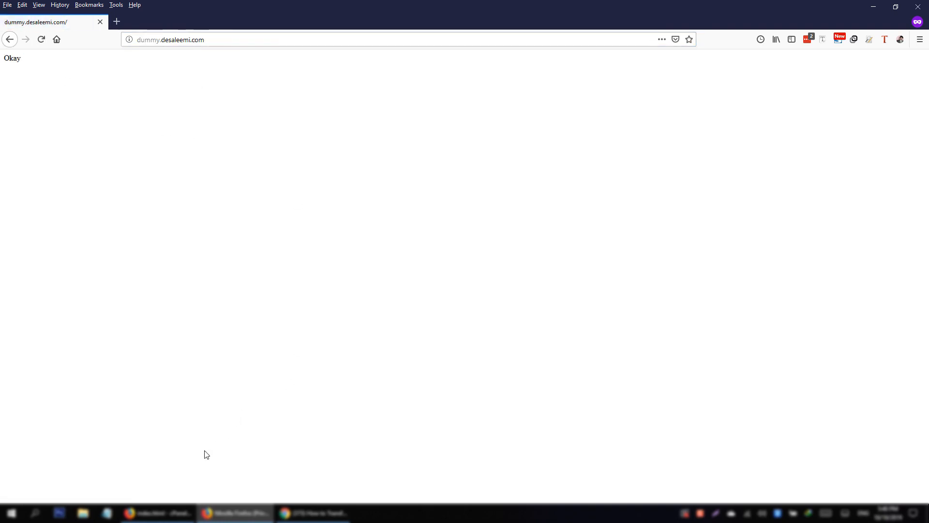
click(228, 39)
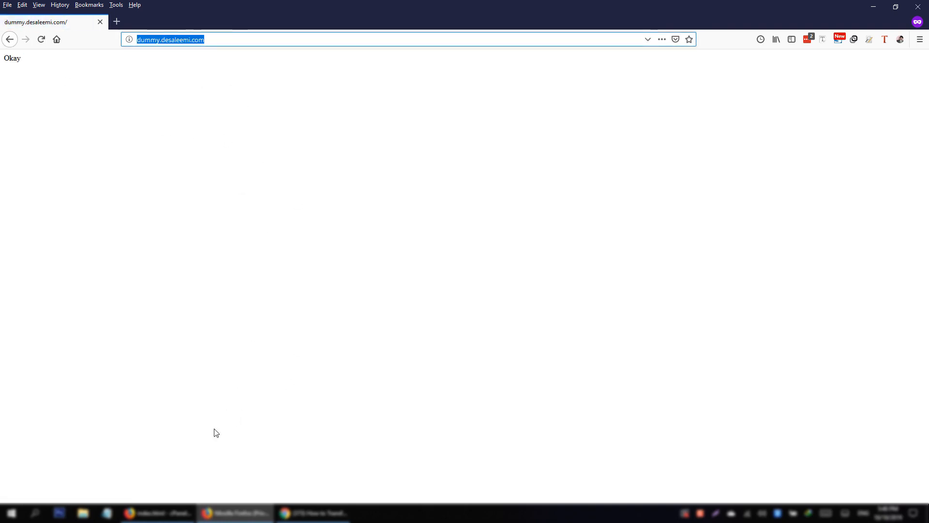
click(181, 508)
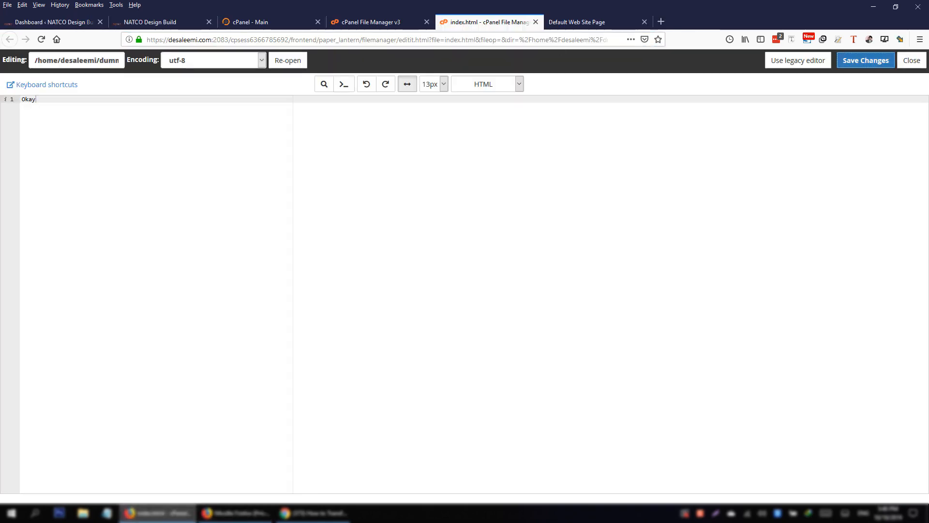
- Close the editor and delete index.html and the cgi-bin folder from the dummy folder
click(380, 26)
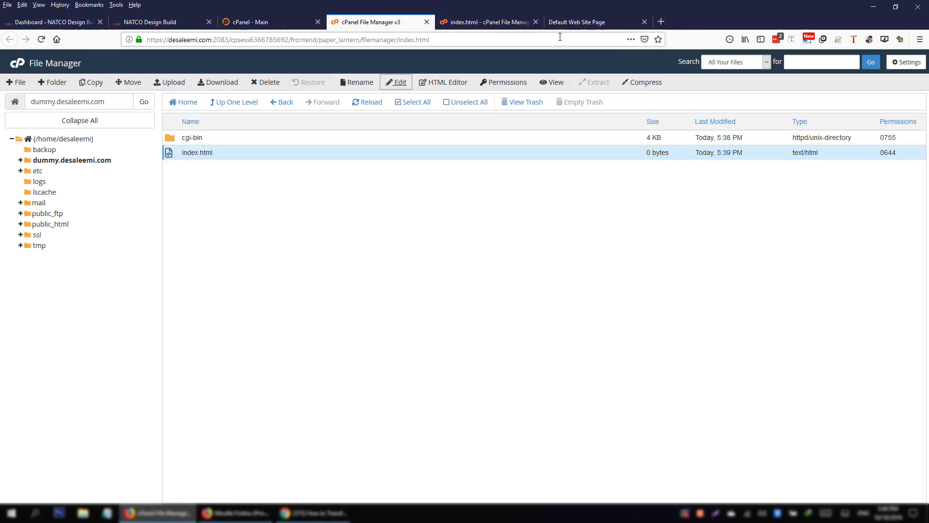
click(534, 23)
click(280, 152)
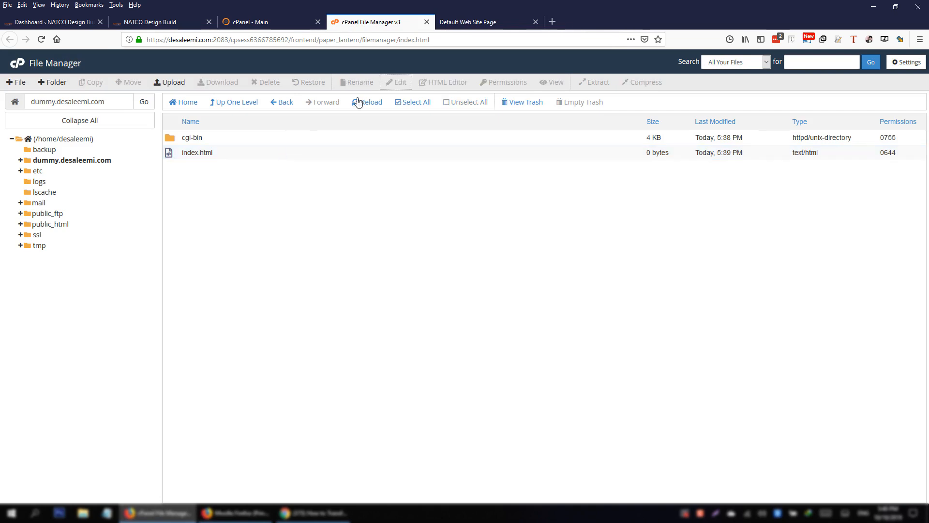
click(229, 154)
click(265, 82)
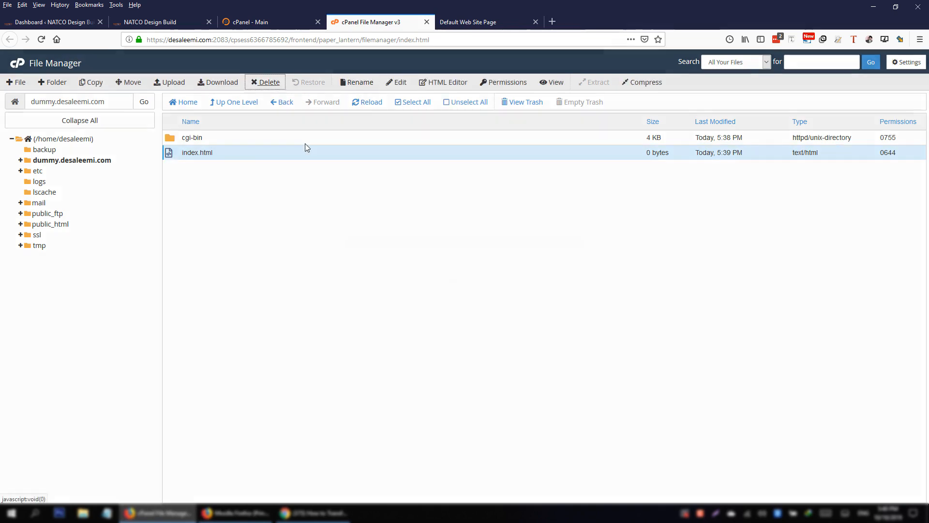
click(537, 310)
click(194, 139)
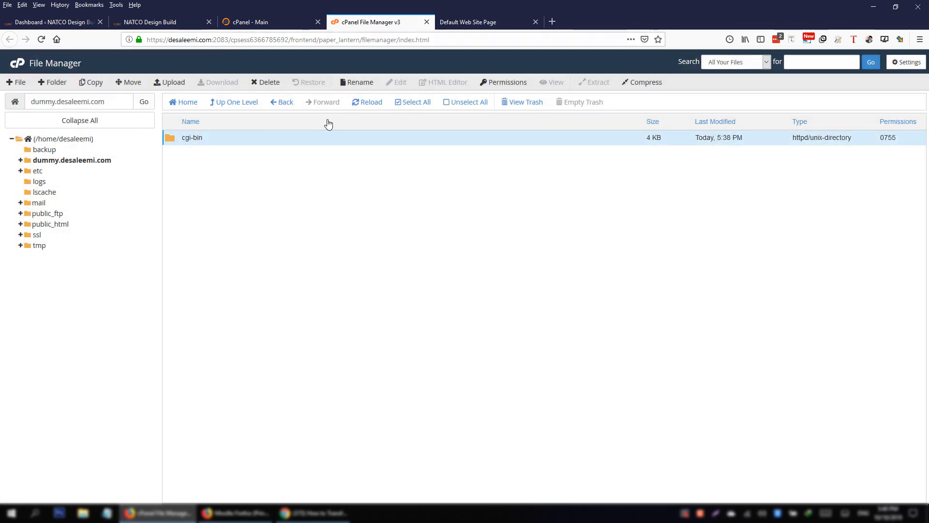
click(283, 82)
click(546, 308)
- Glance at the live NATCO site, then go to the cPanel home page
click(167, 23)
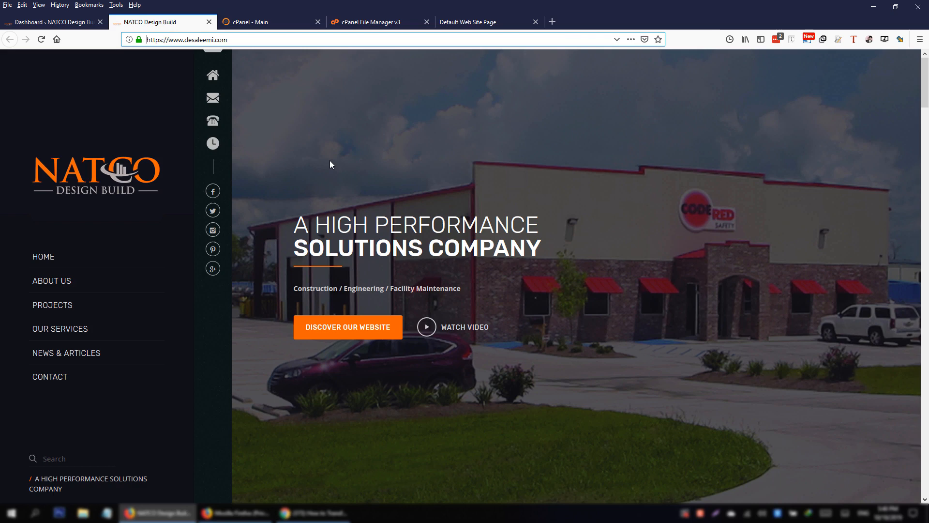
click(345, 24)
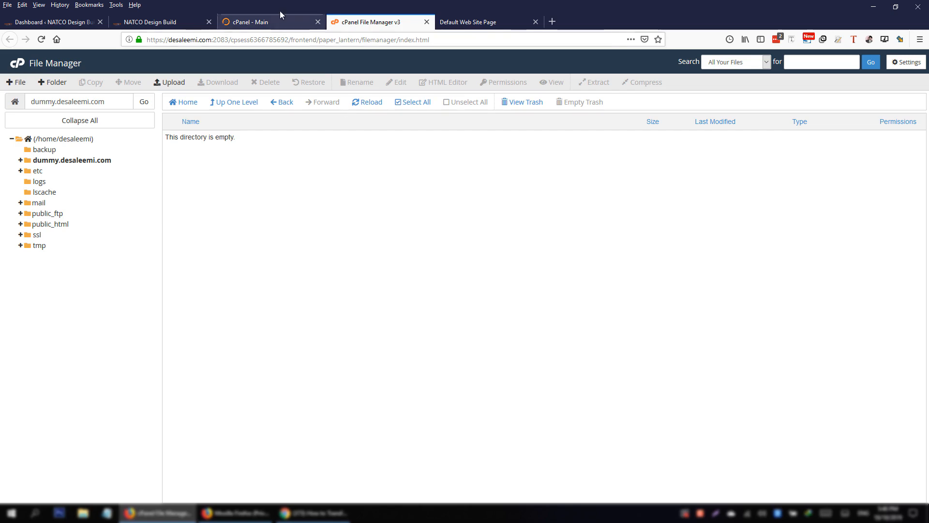
click(271, 26)
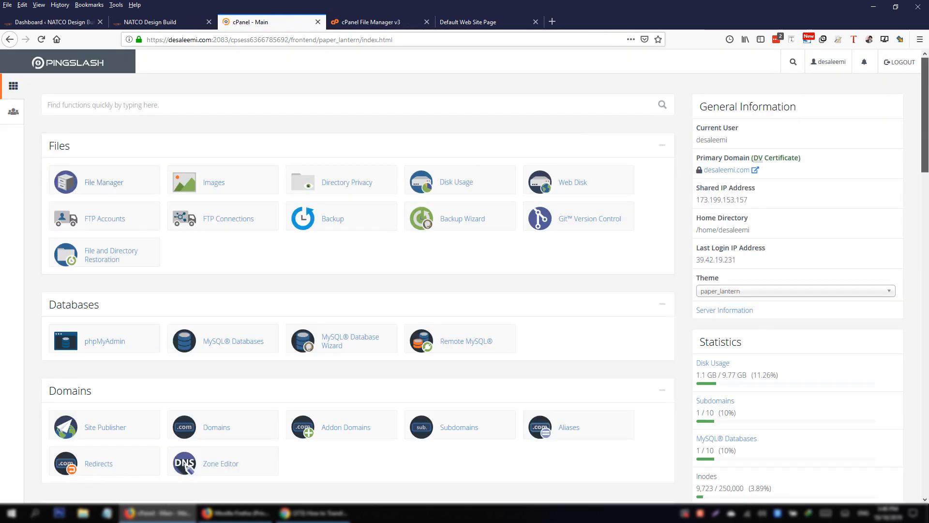
drag(924, 162, 924, 484)
click(75, 167)
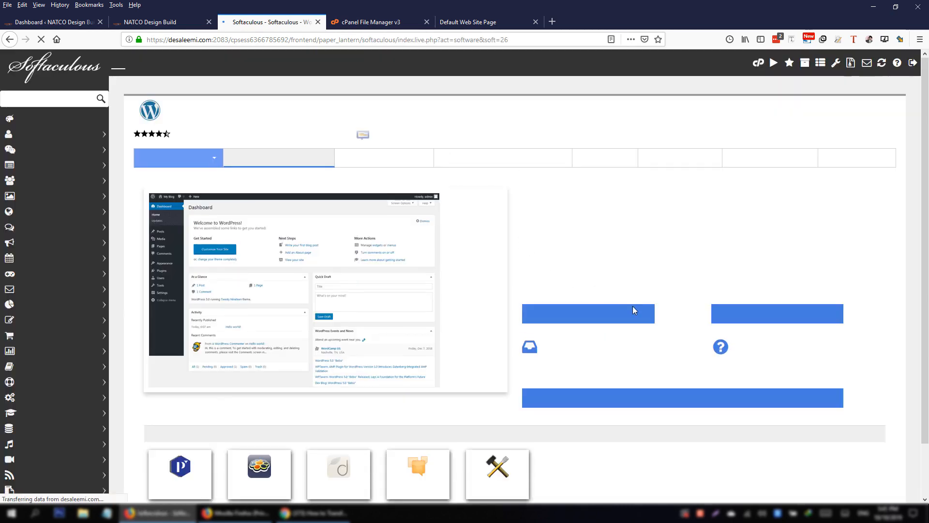
click(583, 311)
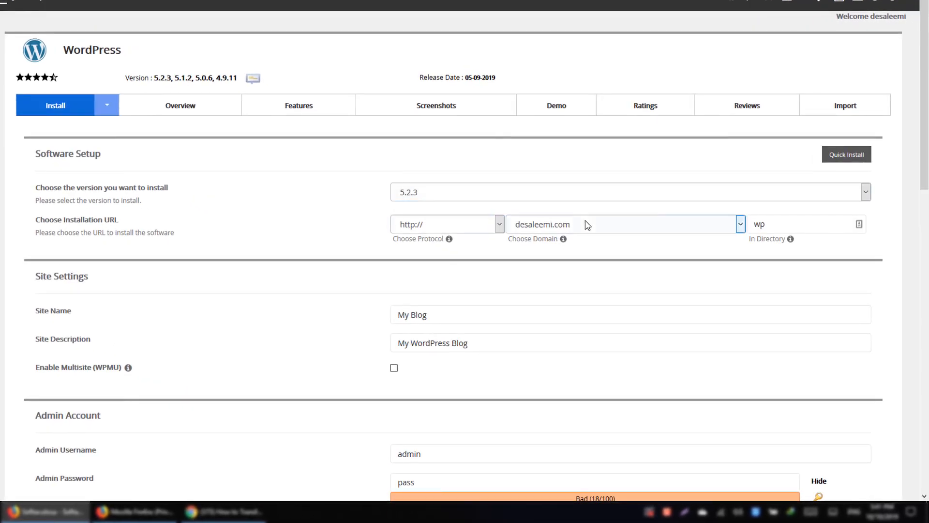
click(766, 222)
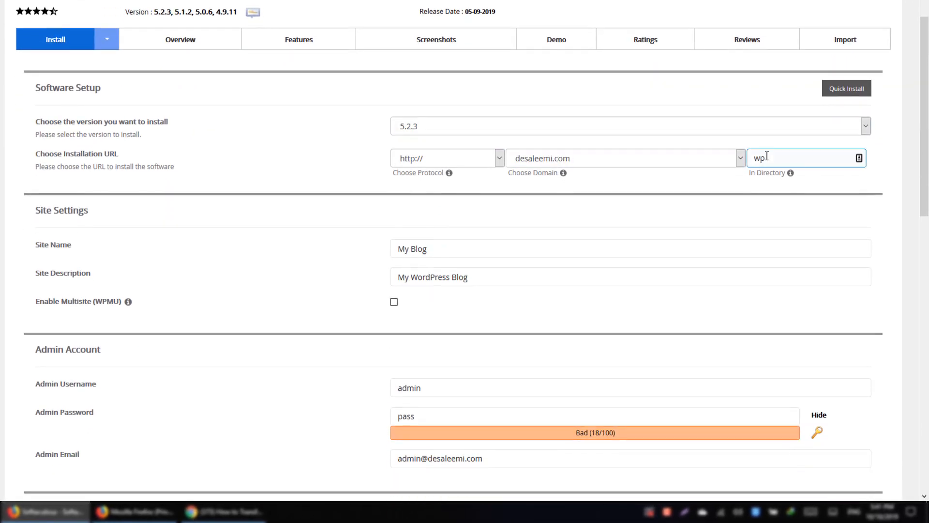
click(716, 159)
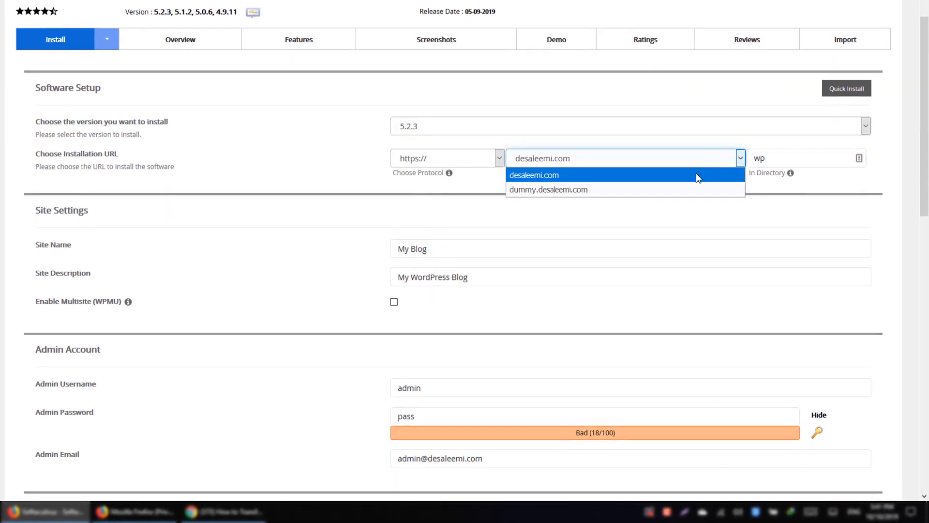
click(546, 189)
click(764, 158)
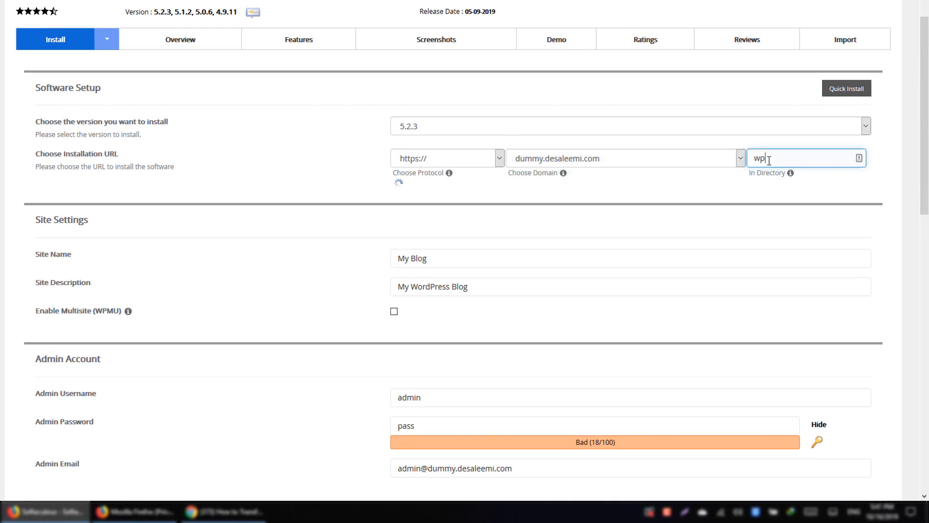
key(BackSpace)
key(BackSpace)
scroll(629, 203, down, 2)
click(429, 184)
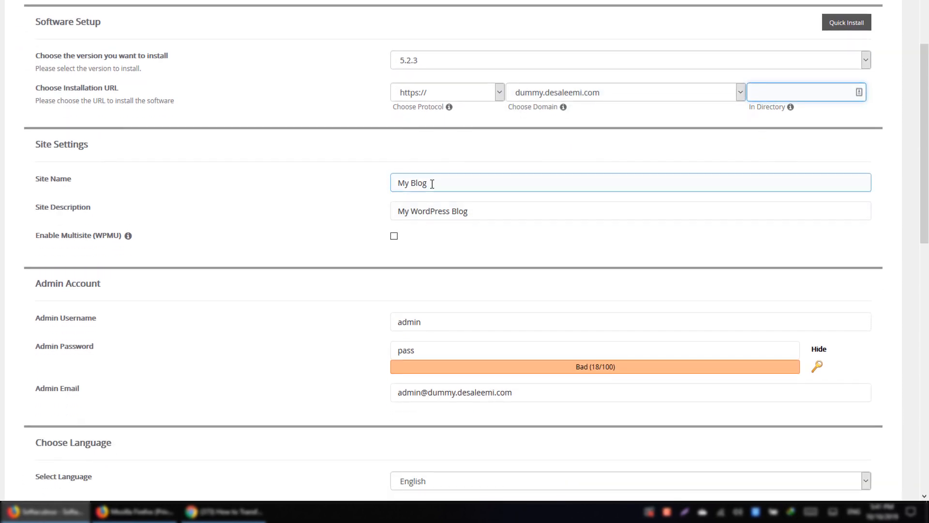
- Enter a new admin username and strong admin password, saving the password in Notepad
click(491, 212)
key(Tab)
key(Tab)
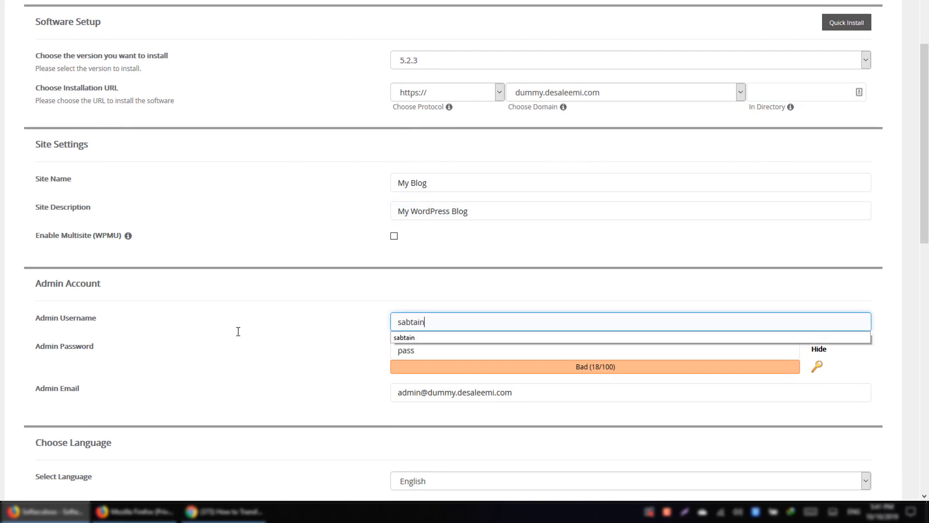
key(Tab)
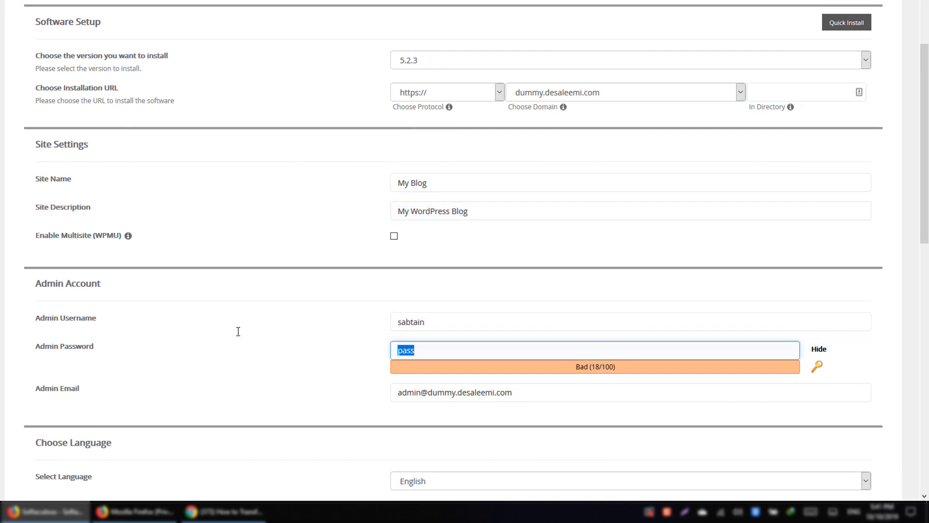
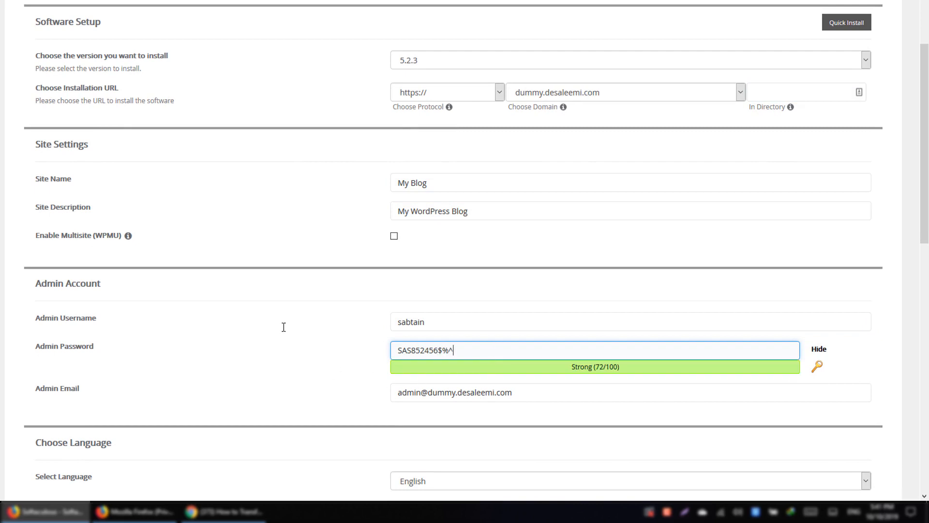
key(ctrl+a)
key(ctrl+c)
click(1, 511)
key(ctrl+v)
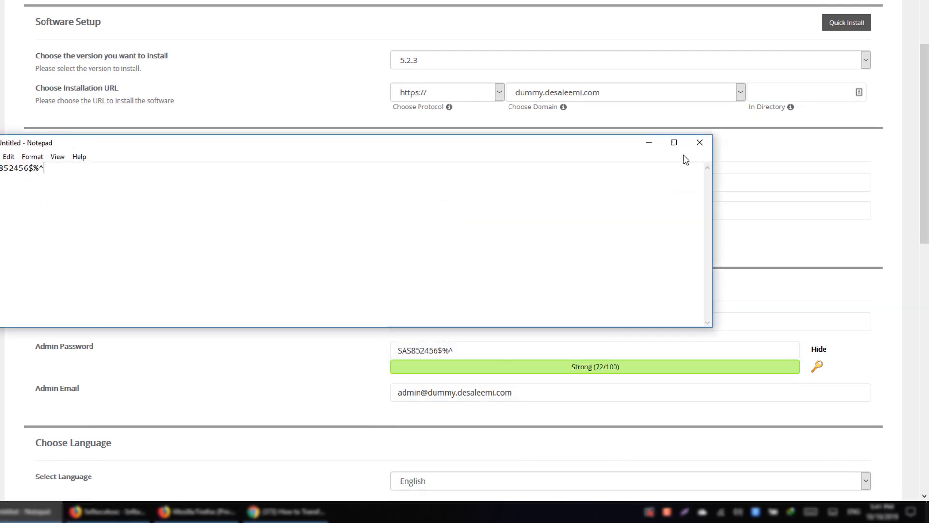
click(649, 143)
- Change the admin e-mail's username part to 'info'
scroll(602, 207, down, 3)
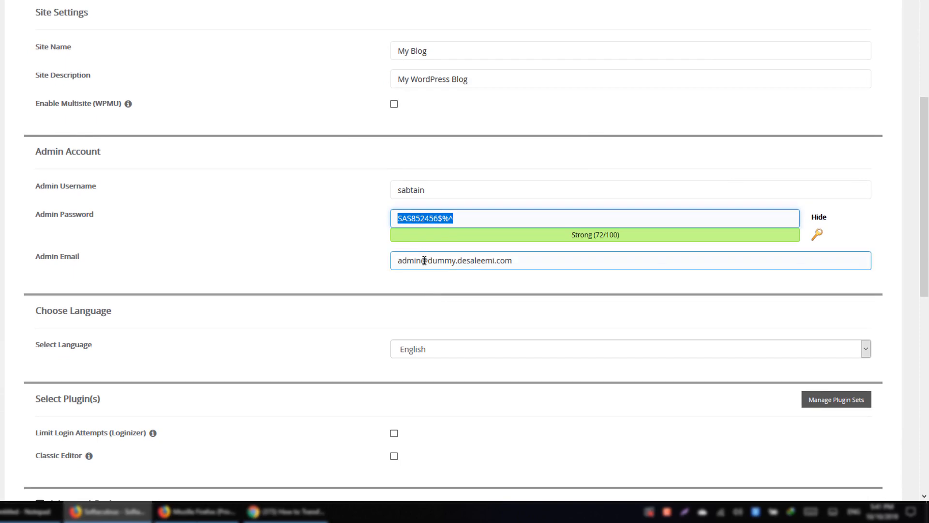
double_click(420, 264)
text(info)
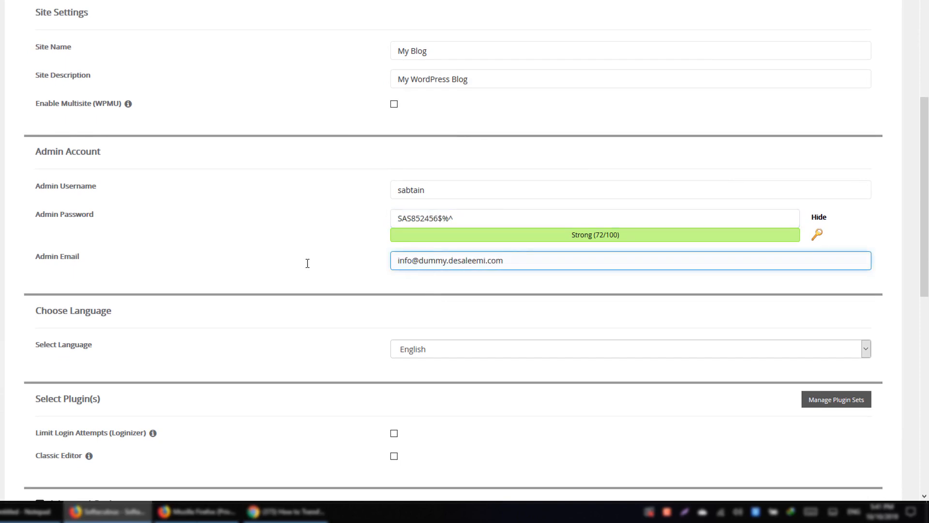
scroll(479, 207, down, 8)
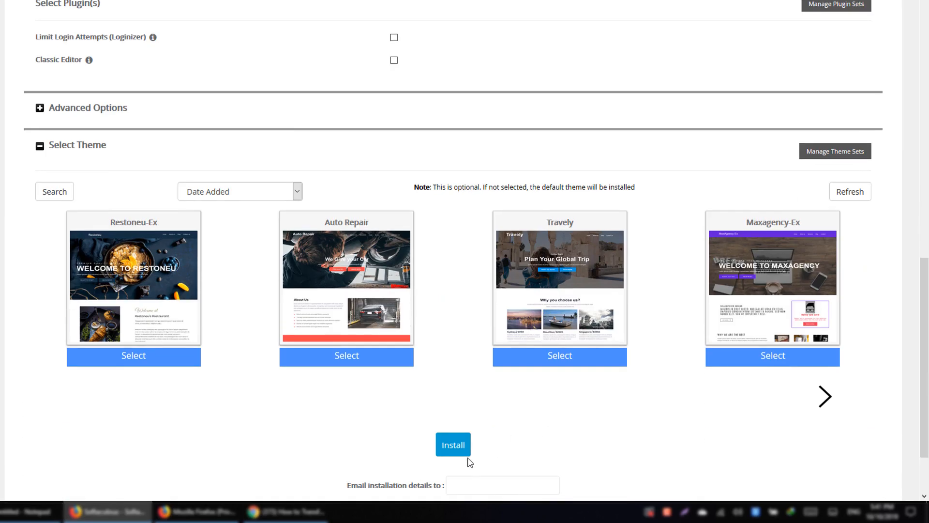
scroll(469, 460, up, 4)
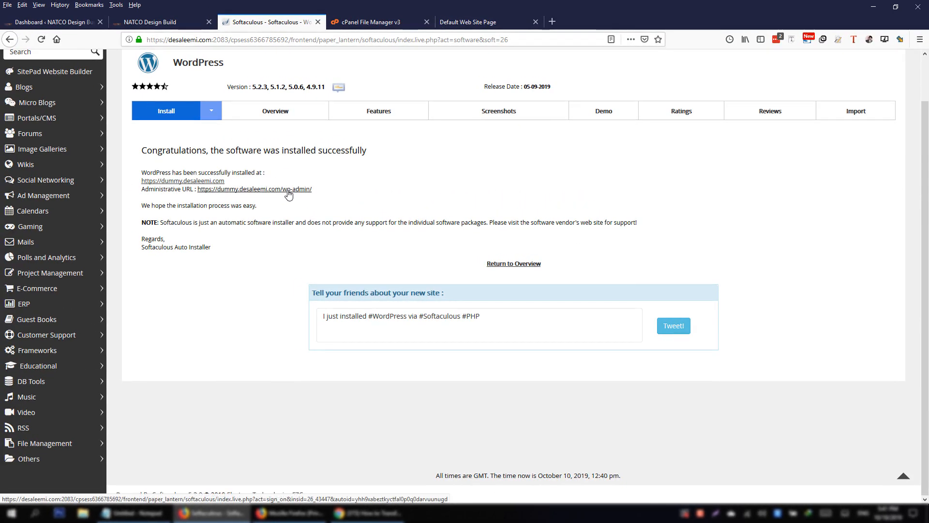
- Open the dummy site's Administrative URL in a new tab, view its dashboard, then return to NATCO
right_click(289, 192)
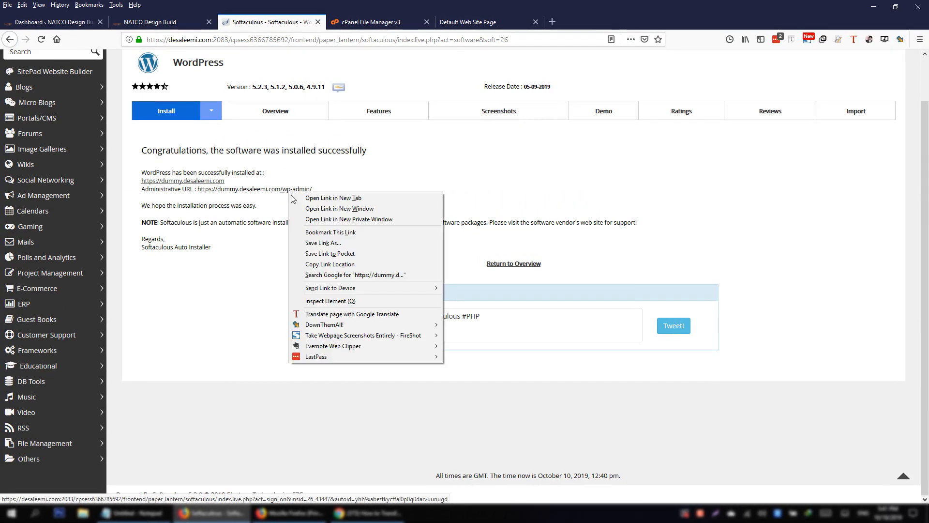
click(314, 200)
click(352, 24)
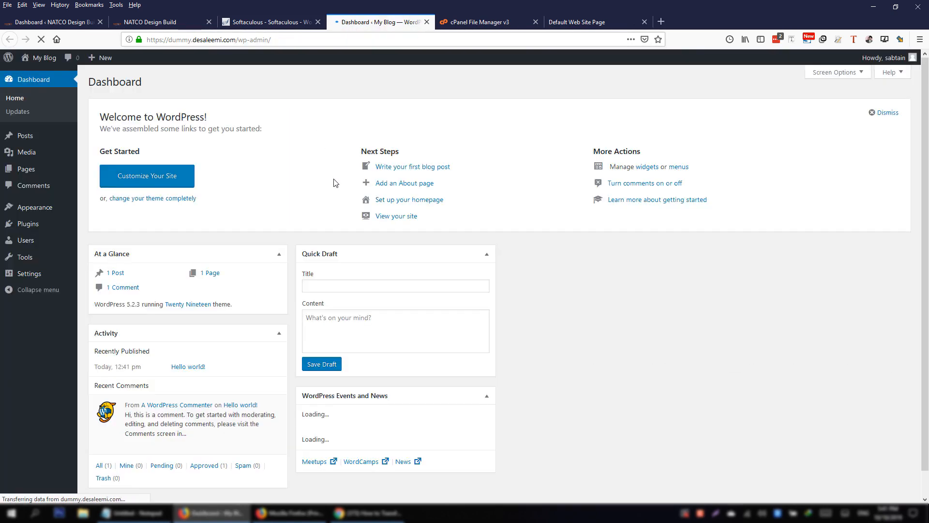
scroll(238, 88, down, 2)
scroll(238, 88, up, 2)
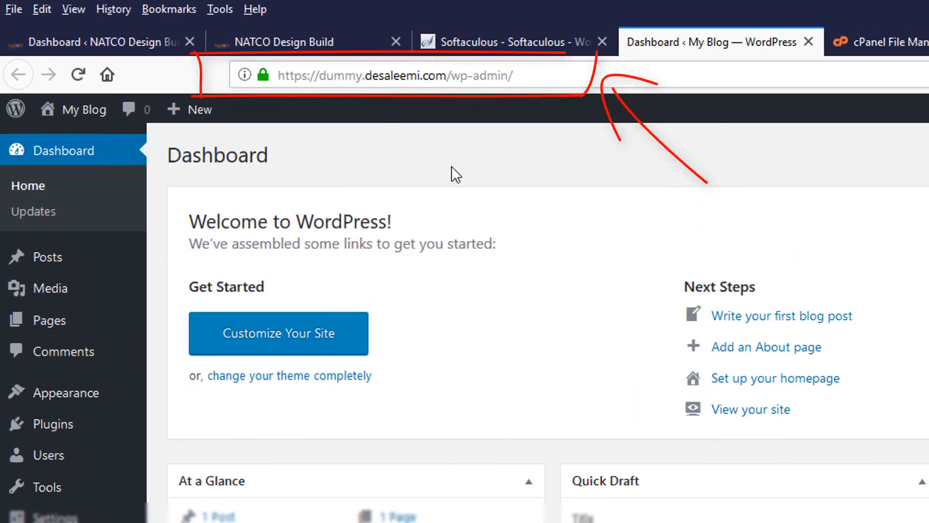
click(290, 42)
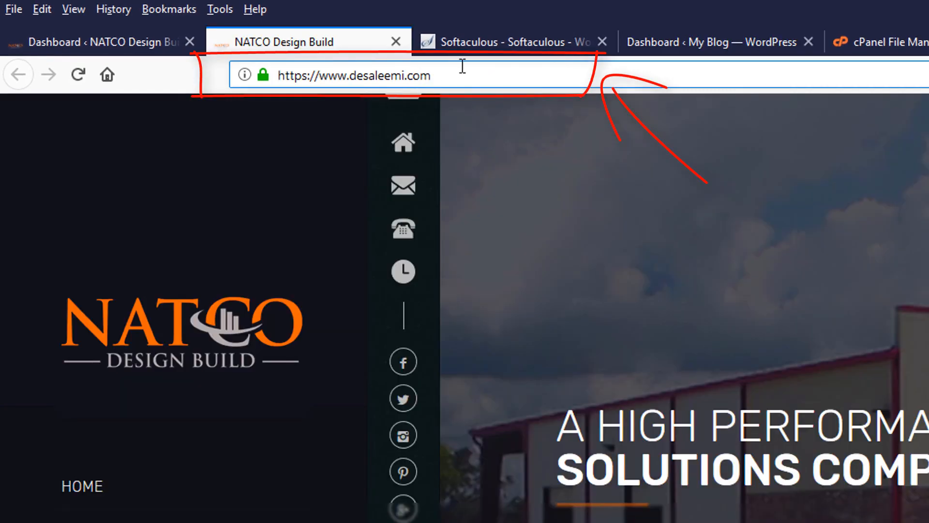
- On the dummy site's dashboard, dismiss the Welcome panel and move the Activity widget right
click(689, 42)
click(529, 79)
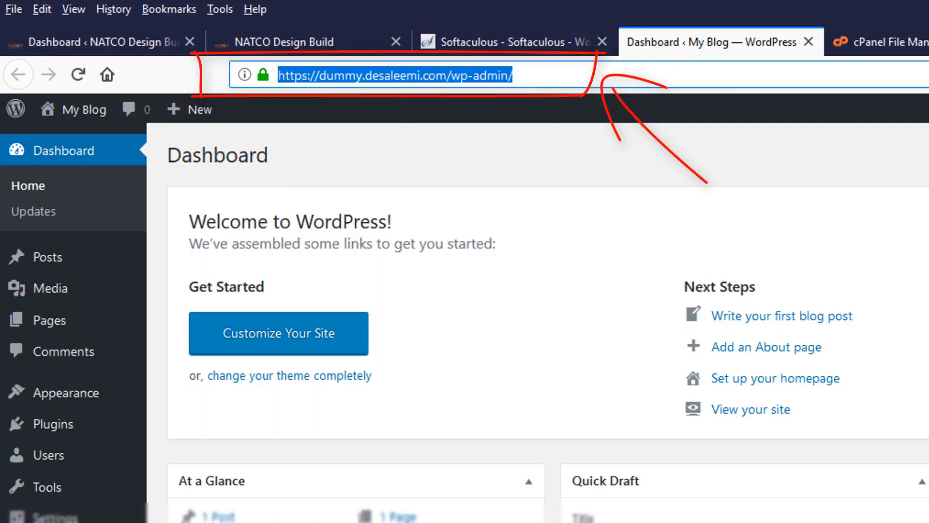
click(924, 203)
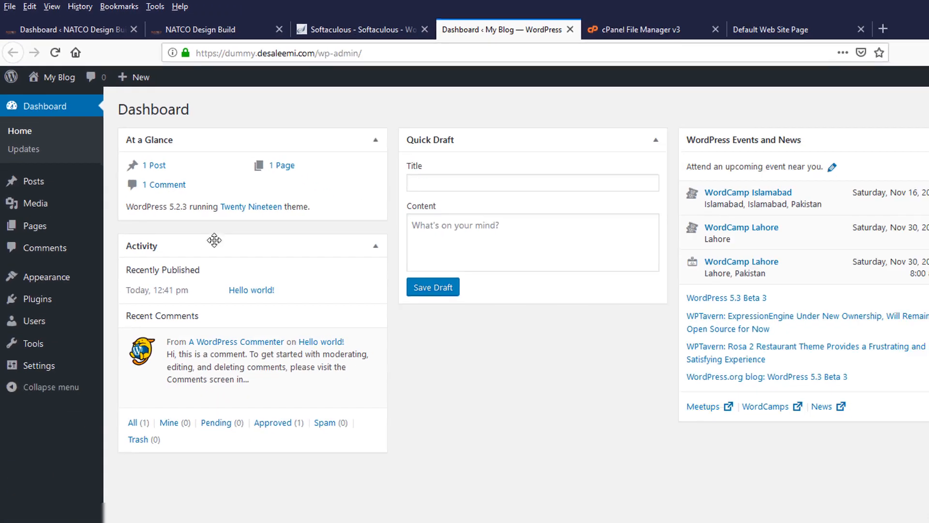
drag(230, 235, 928, 138)
- Load the NATCO site's /wp-admin dashboard and close the duplicate dashboard tab
click(247, 33)
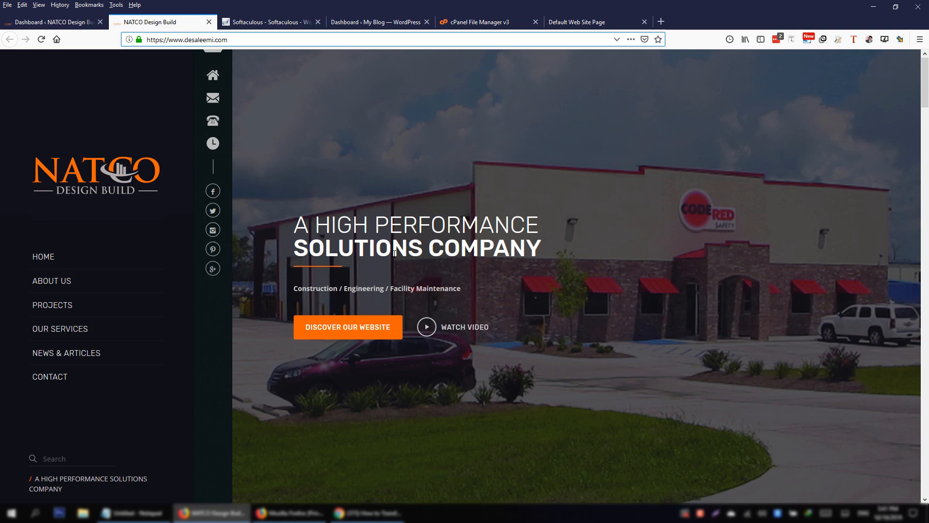
click(382, 22)
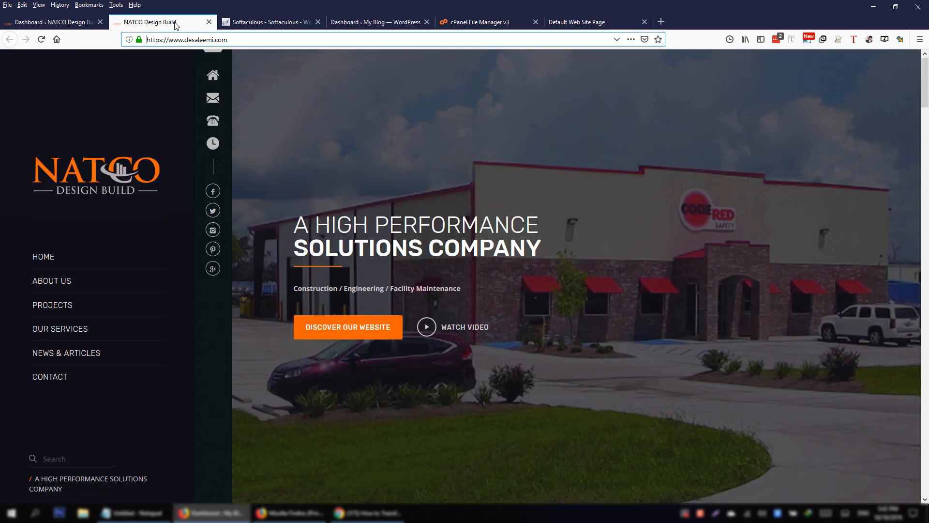
click(167, 22)
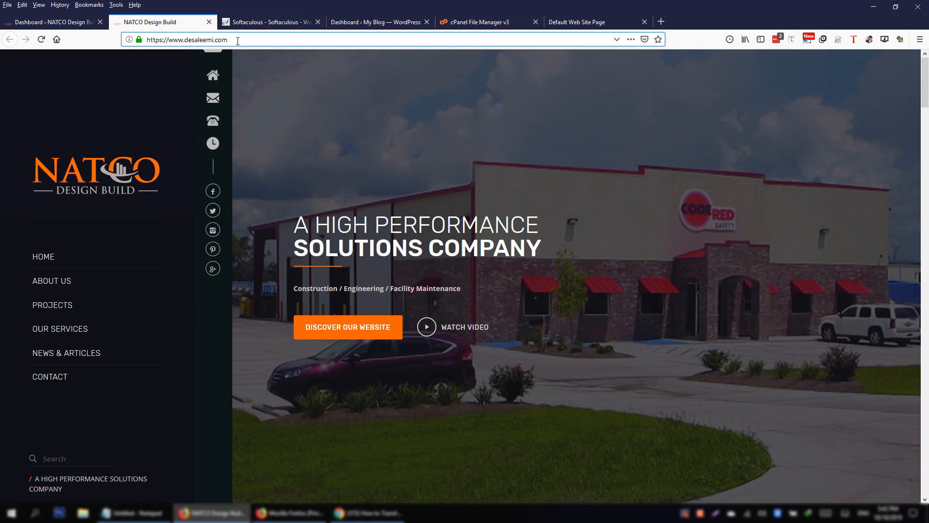
click(238, 41)
text(/wp-admin)
key(Return)
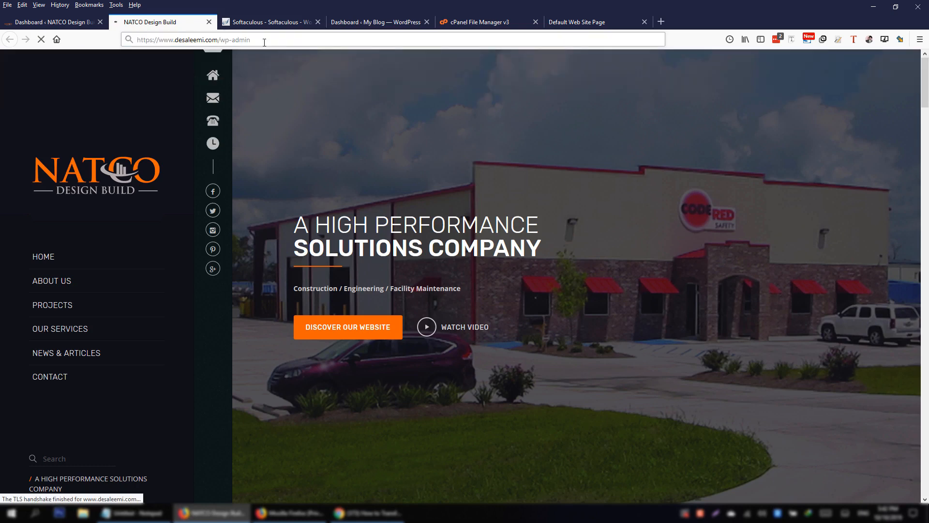
click(100, 22)
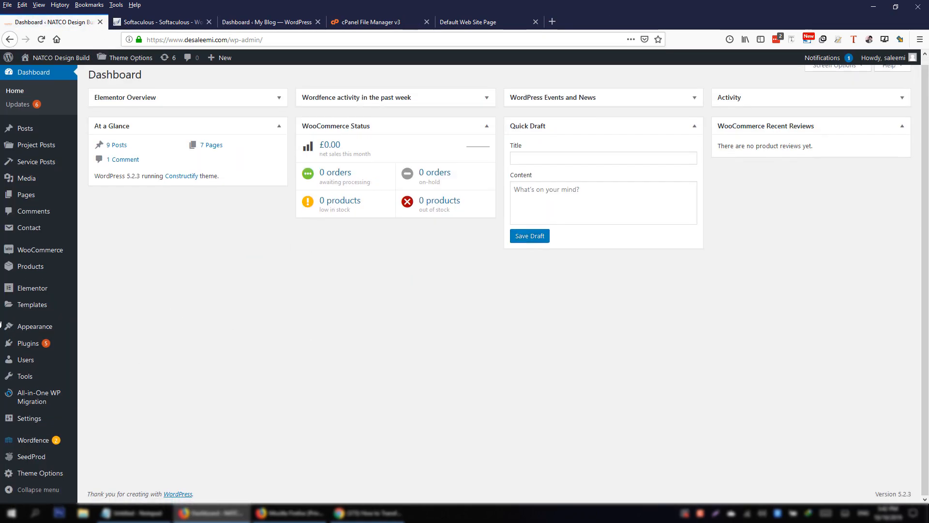
- Deactivate All-in-One WP Migration on the NATCO site, then delete it and confirm
click(40, 404)
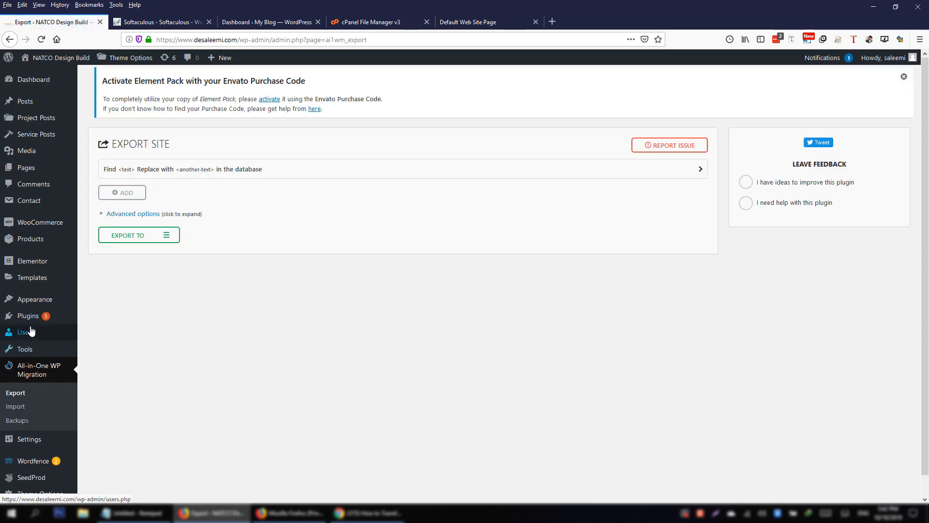
mouse_move(34, 319)
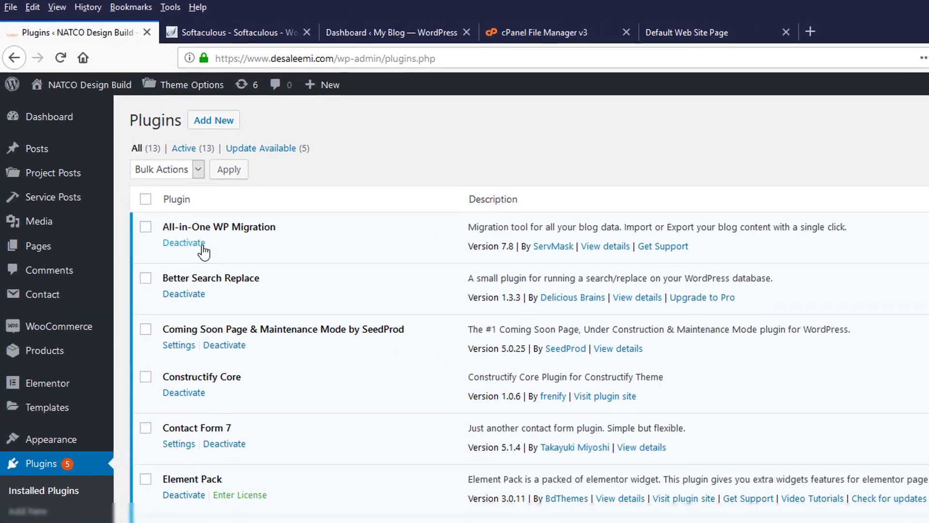
click(153, 187)
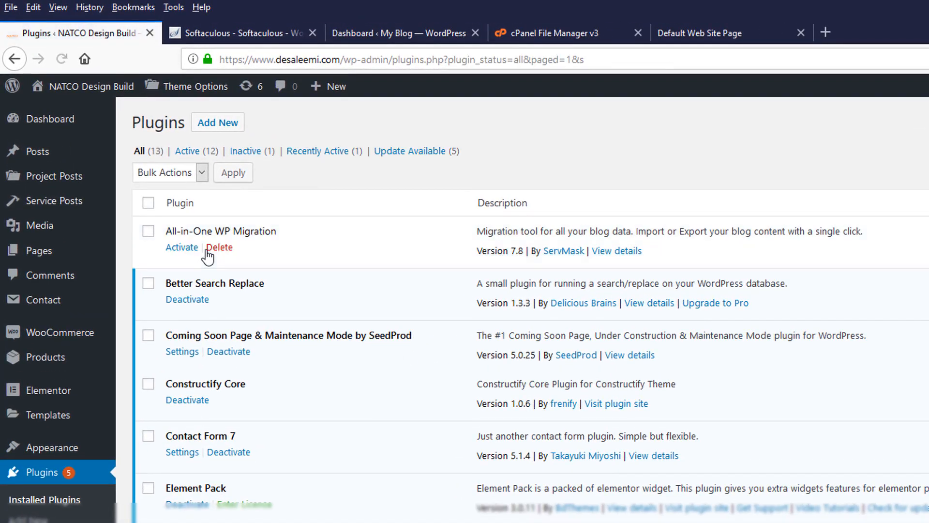
click(225, 248)
click(750, 348)
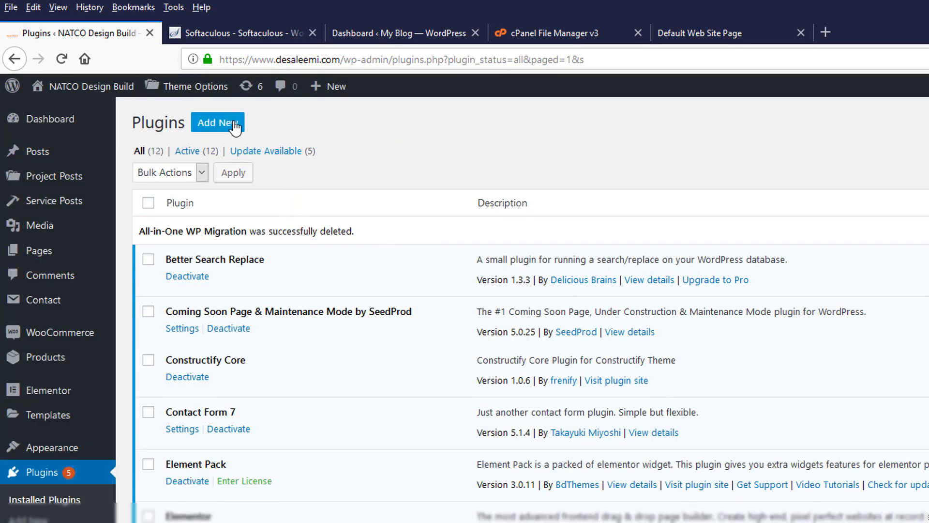
- Upload All-In-One.zip from the Desktop as a new plugin, install it and activate it
click(230, 122)
click(230, 122)
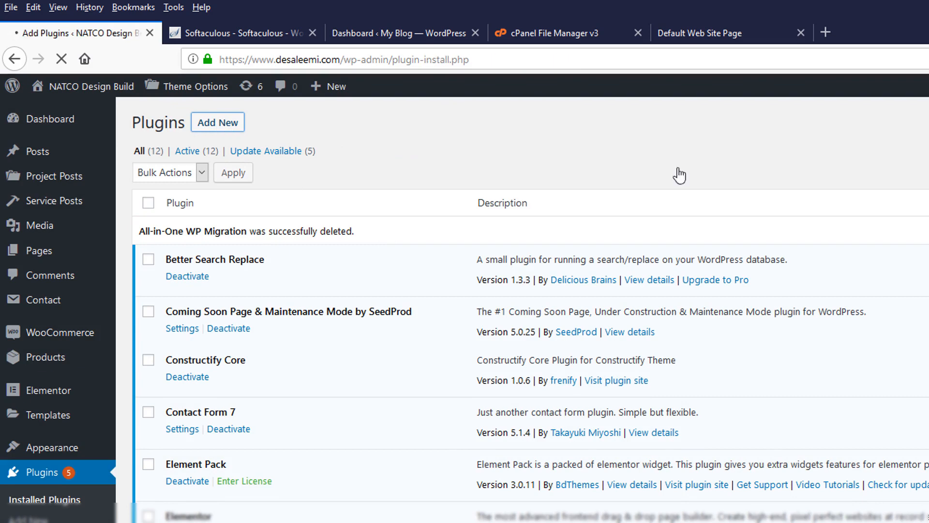
click(274, 125)
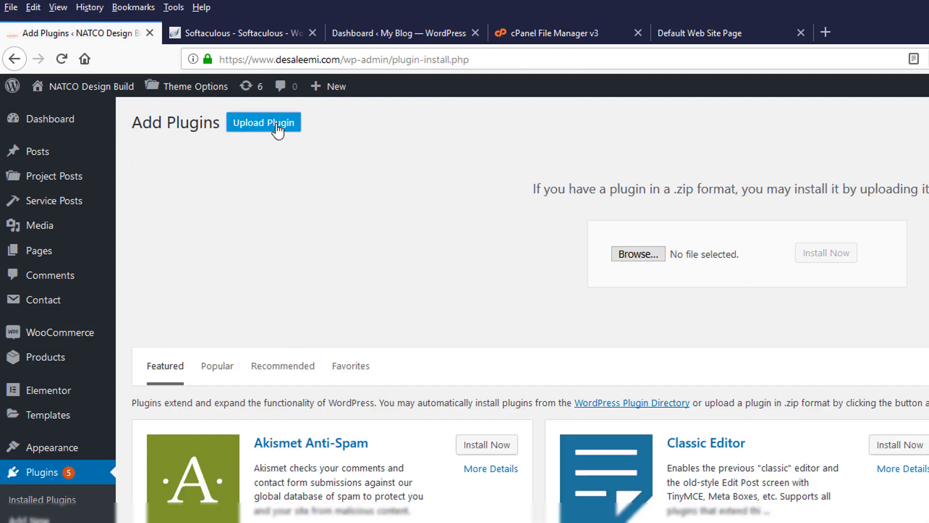
click(632, 261)
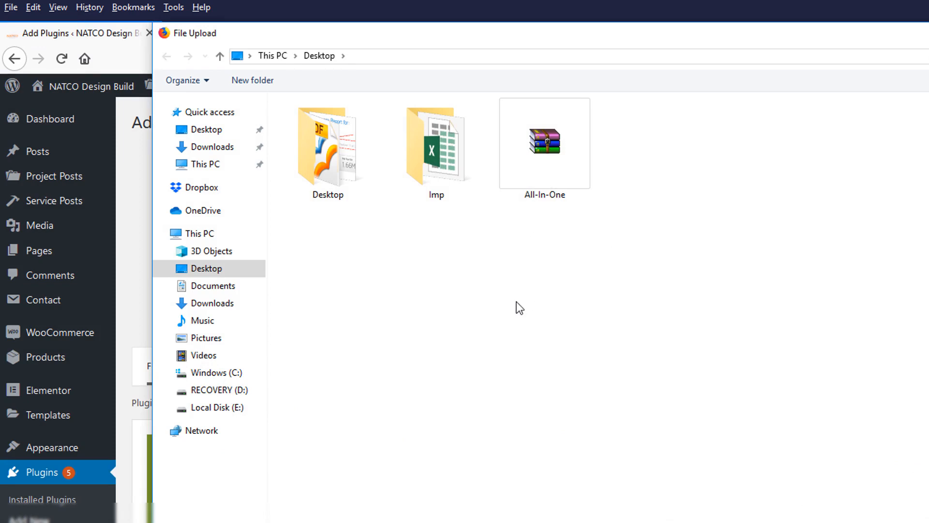
double_click(548, 178)
click(822, 254)
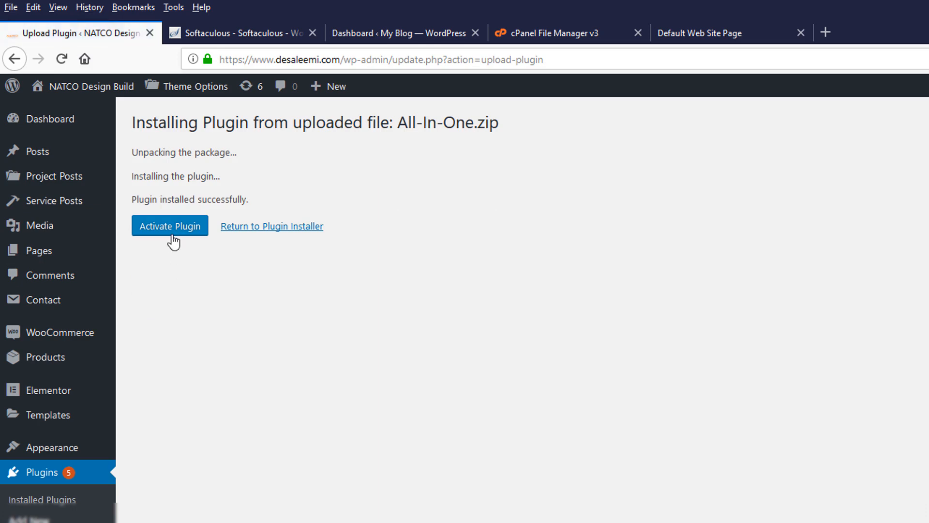
click(169, 234)
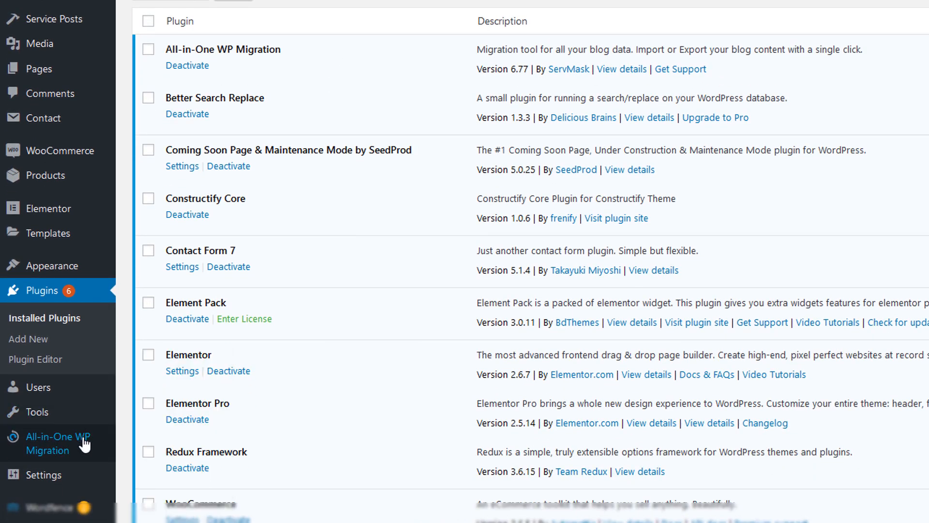
- Use All-in-One WP Migration's Export page with Export To > File to build the 246 MB backup
mouse_move(81, 441)
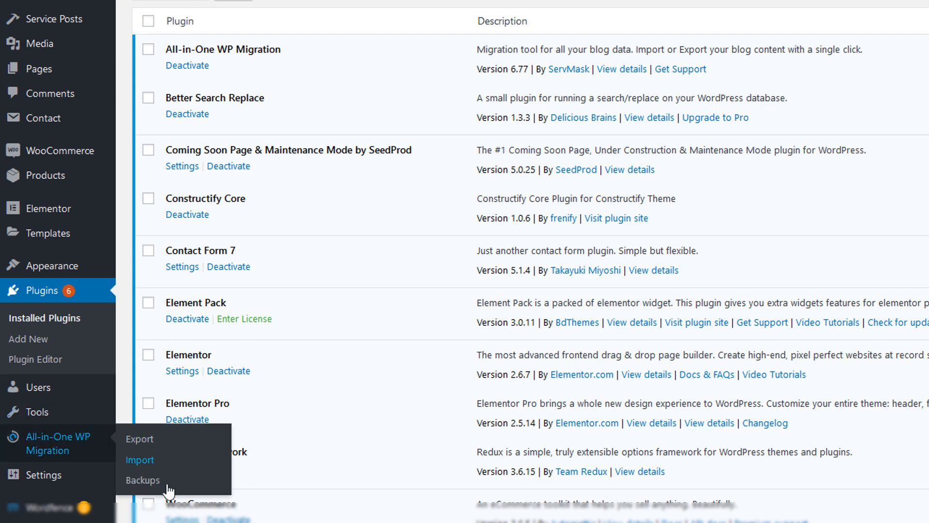
click(148, 440)
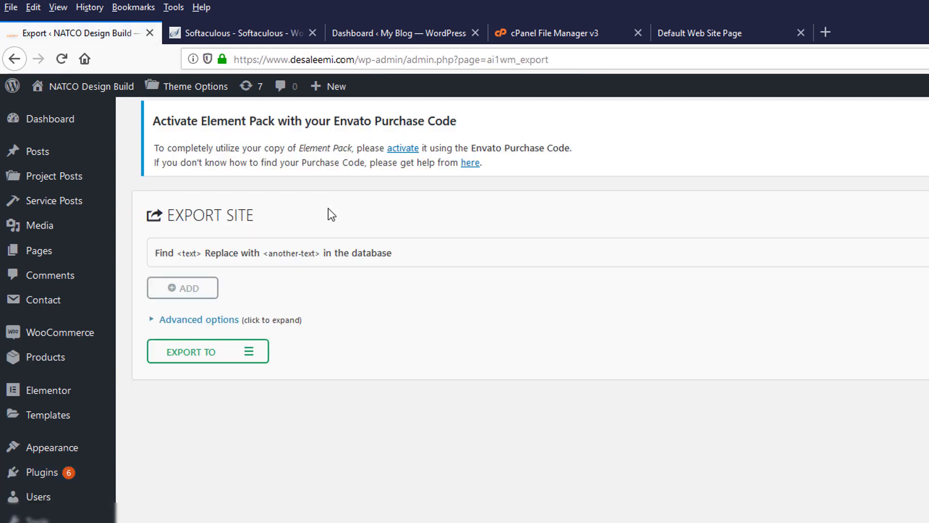
click(218, 359)
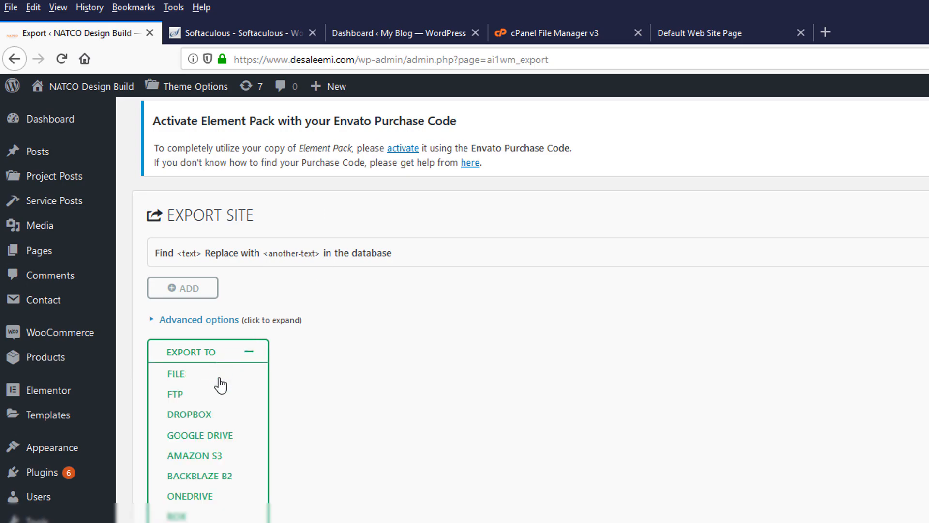
click(219, 377)
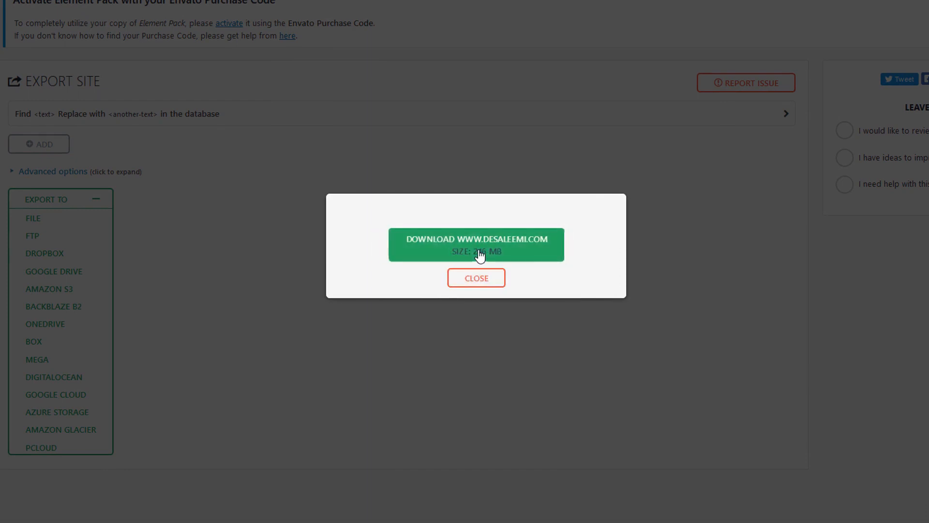
- Copy the backup's .wpress download link and paste it into Notepad
right_click(504, 242)
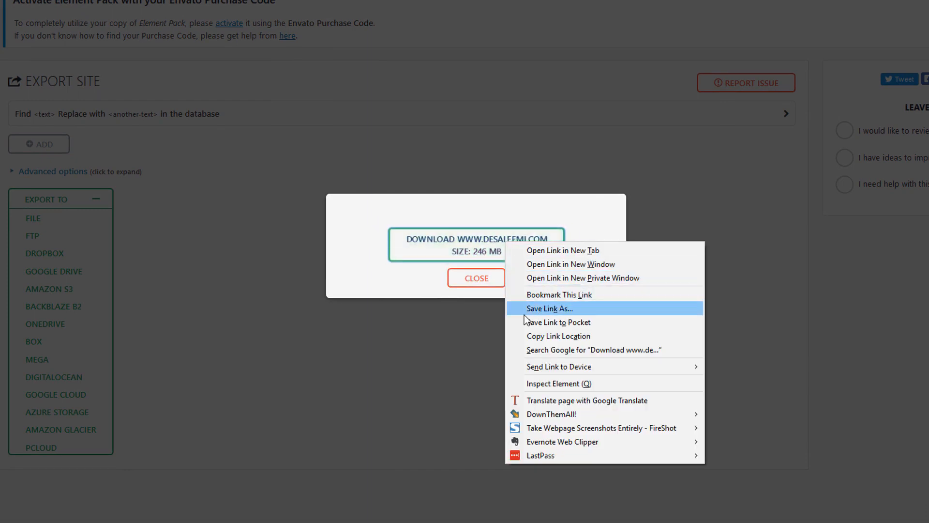
click(527, 338)
click(135, 512)
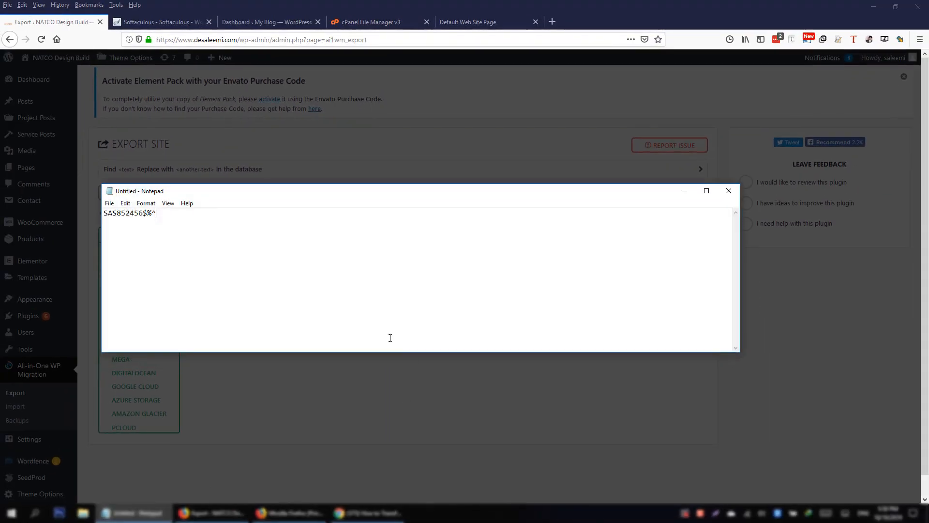
key(Return)
key(ctrl+v)
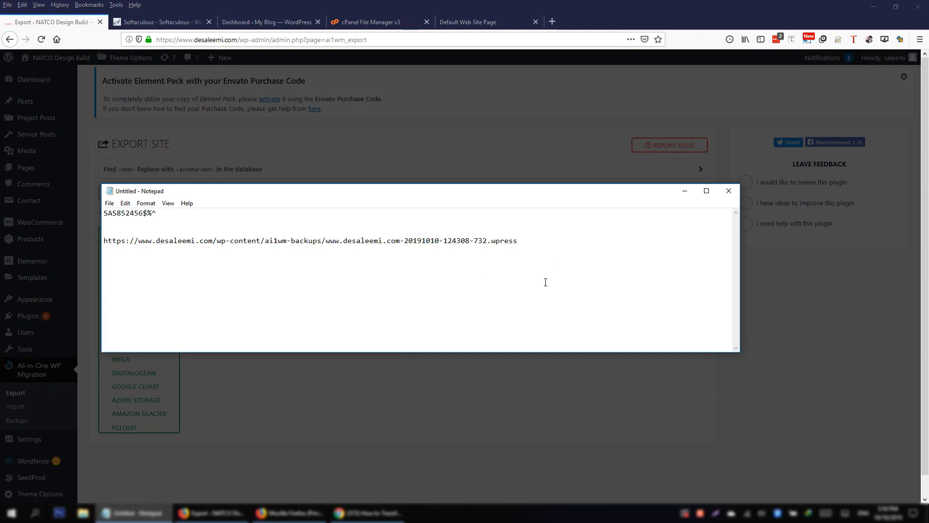
- Minimize Notepad, close the export download dialog, and return to the dummy My Blog dashboard
click(684, 191)
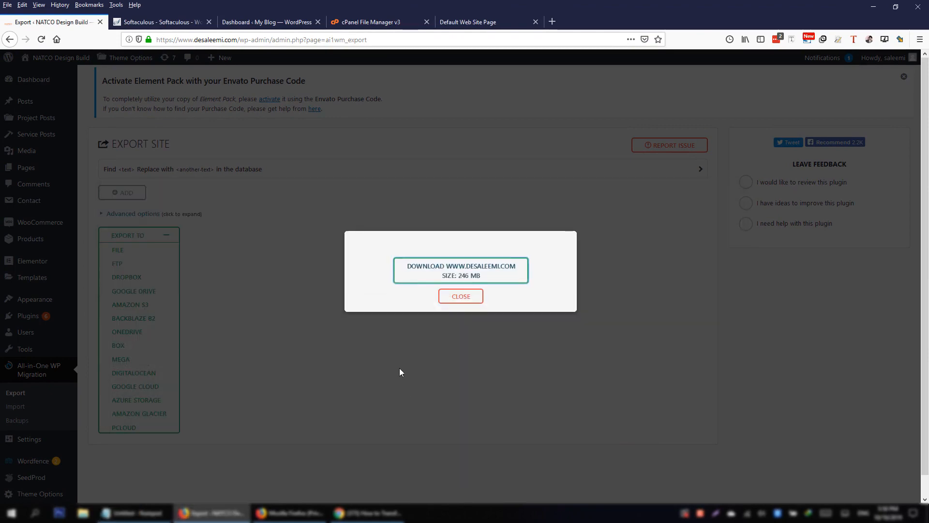
click(450, 303)
click(167, 236)
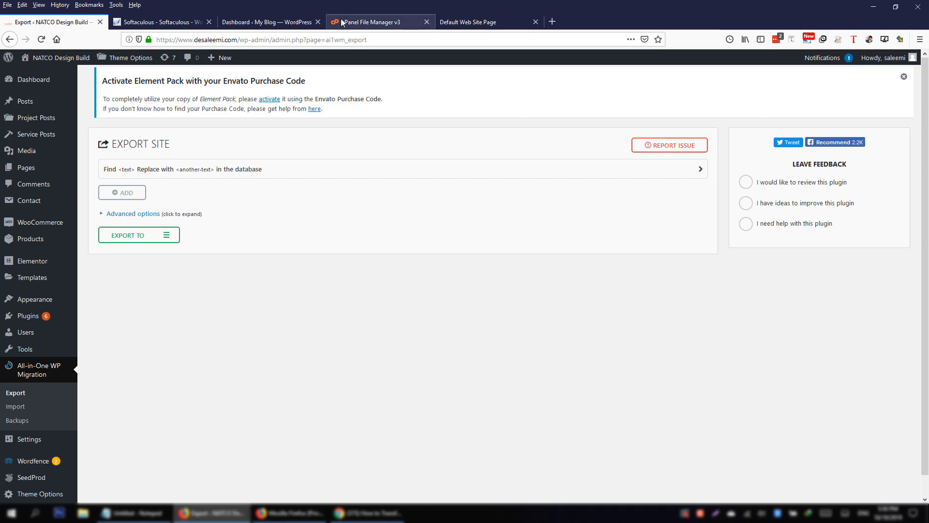
click(280, 19)
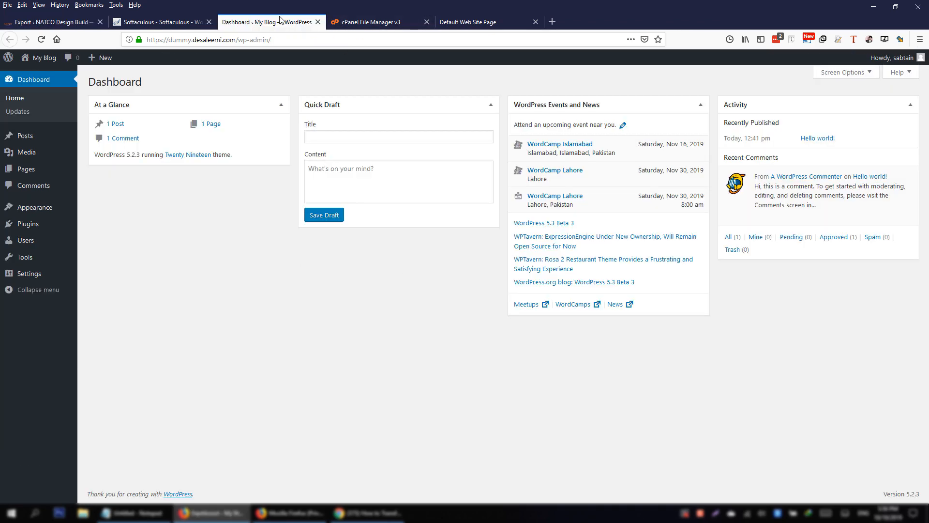
- Close the Default Web Site Page tab, then install and activate All-In-One.zip on My Blog
click(535, 22)
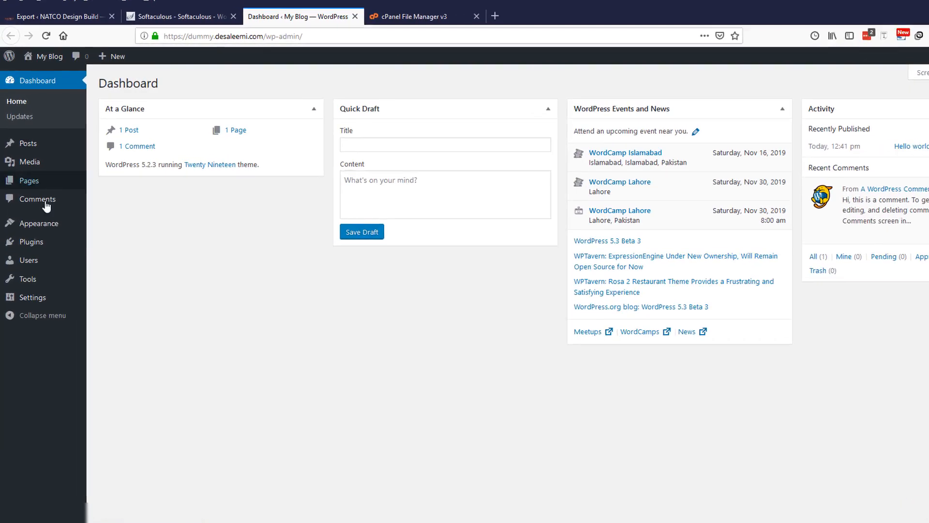
click(55, 224)
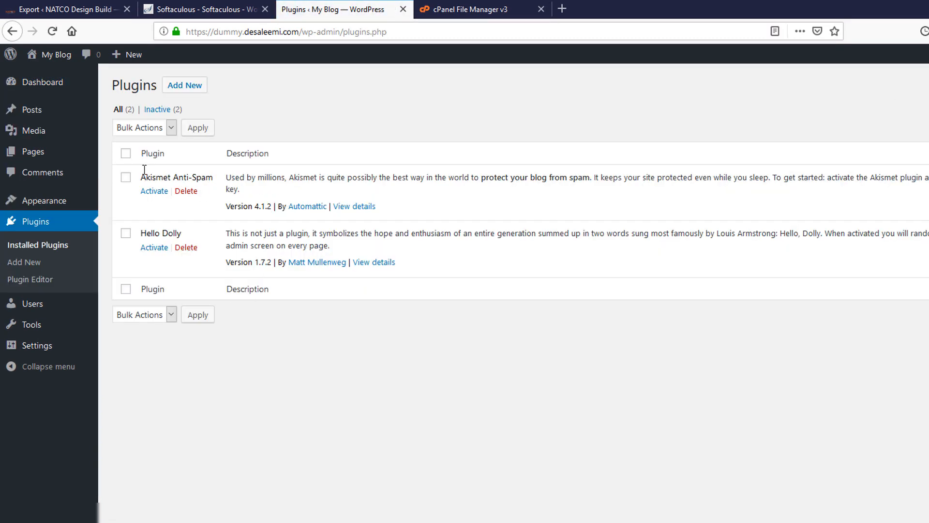
click(199, 89)
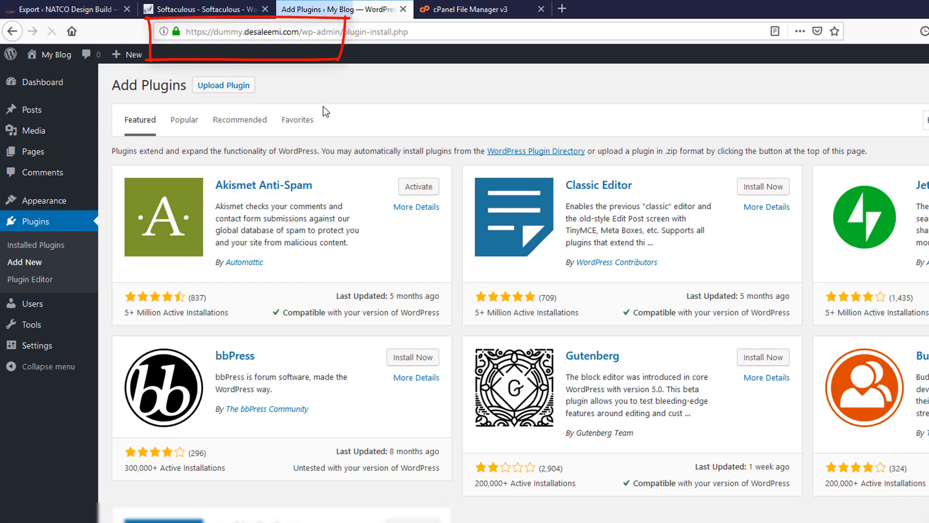
click(241, 87)
click(541, 196)
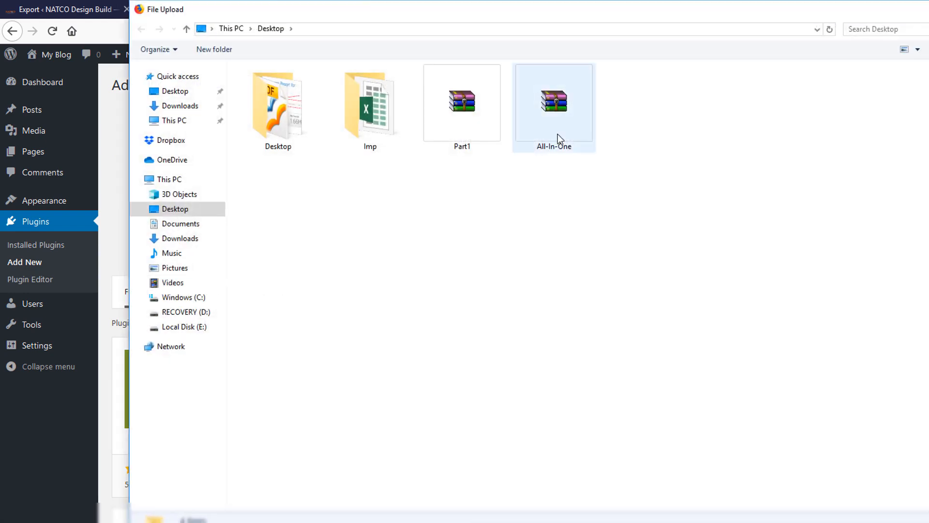
double_click(553, 108)
click(702, 196)
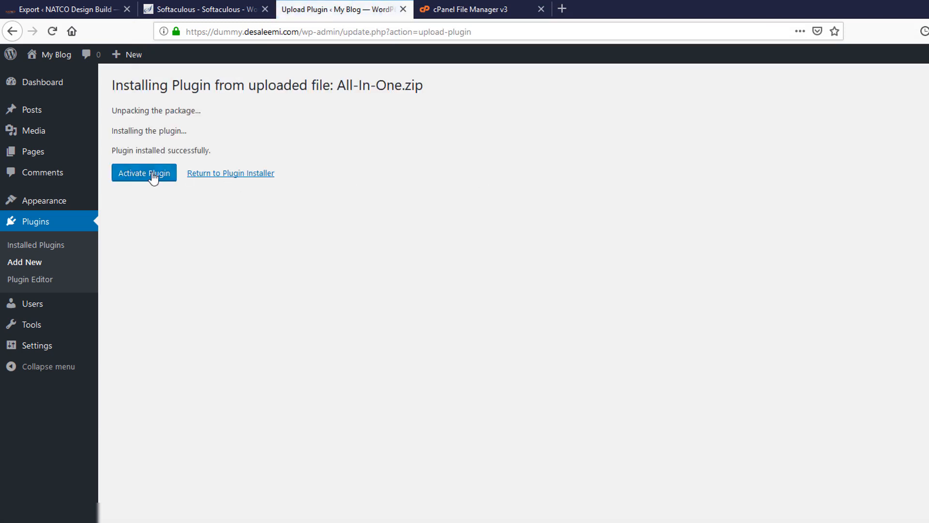
click(153, 175)
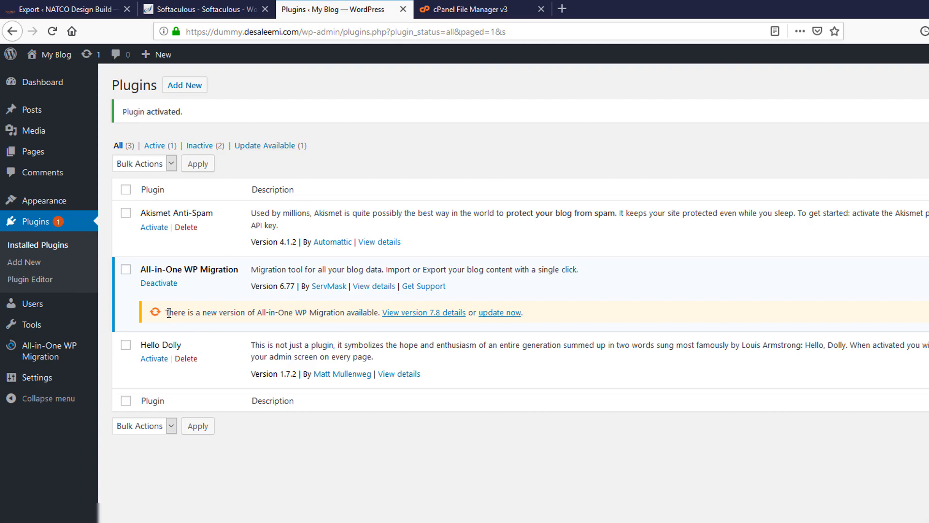
- Point out the active All-in-One WP Migration 6.77 entry and its 7.8 update notice, then show its menu
drag(169, 312, 379, 314)
click(322, 421)
drag(169, 312, 378, 314)
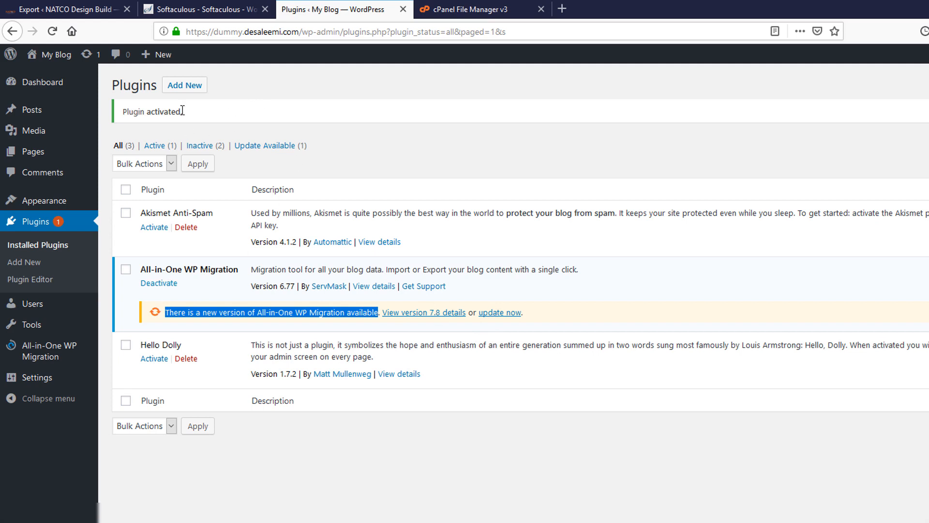
click(476, 498)
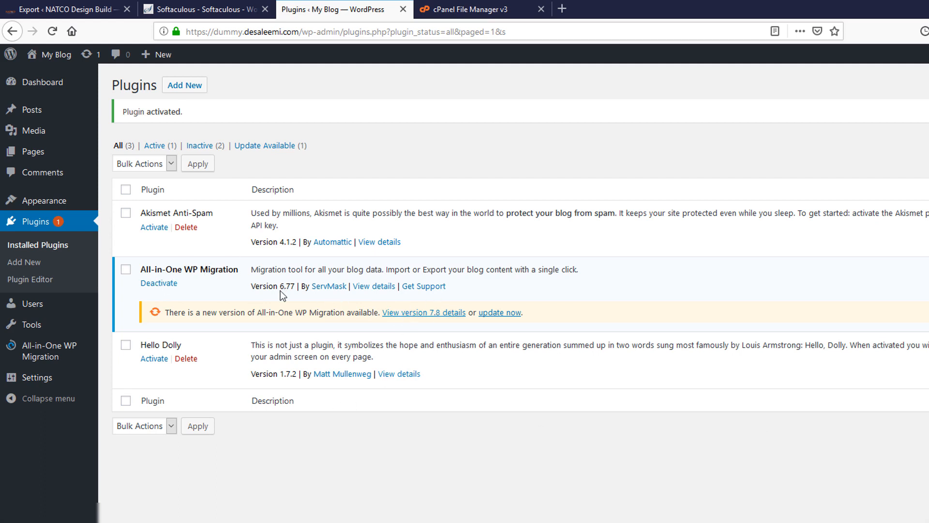
drag(280, 290, 295, 287)
click(413, 480)
triple_click(157, 269)
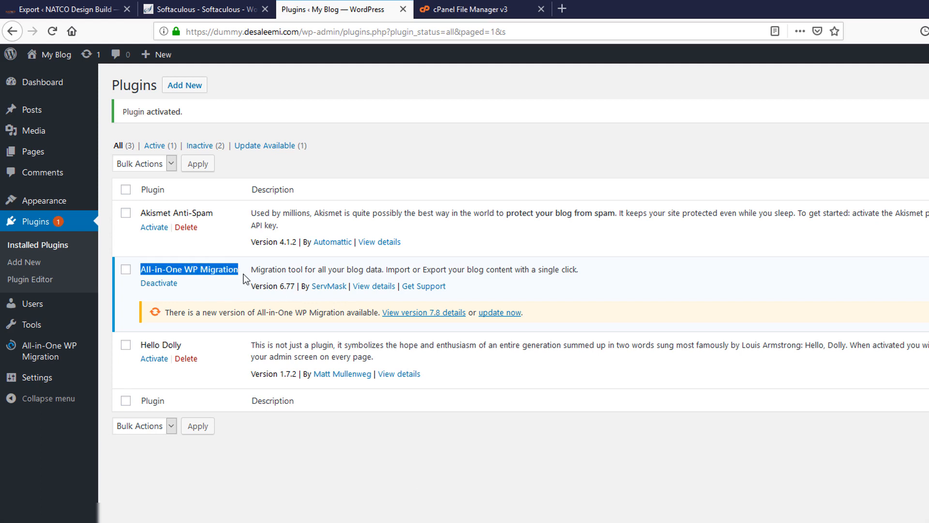
click(326, 475)
mouse_move(43, 351)
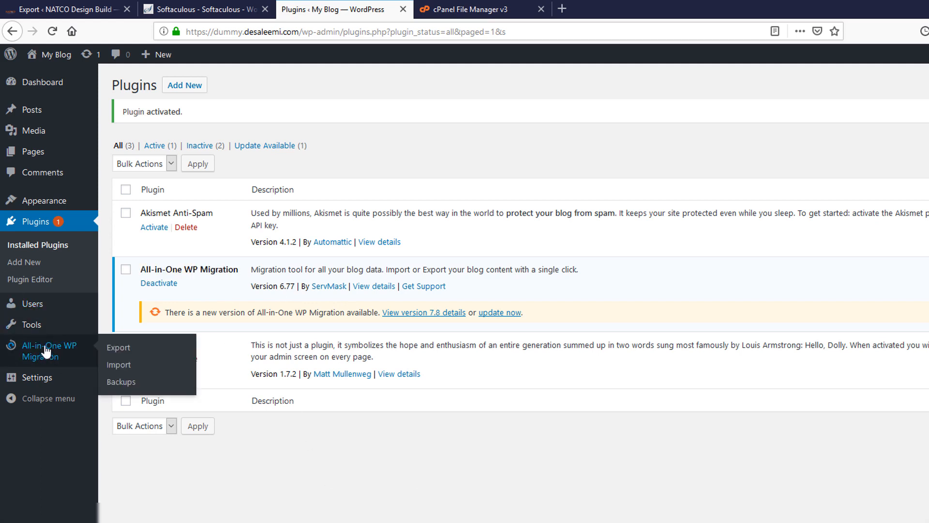
- Open My Blog's Import page, then NATCO's Backups list showing the 245.54 MB .wpress file
click(127, 367)
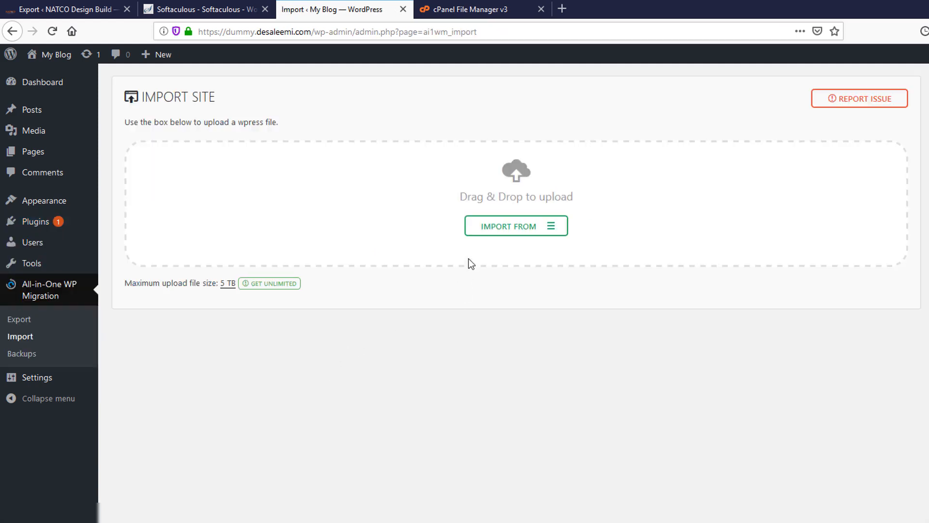
click(44, 10)
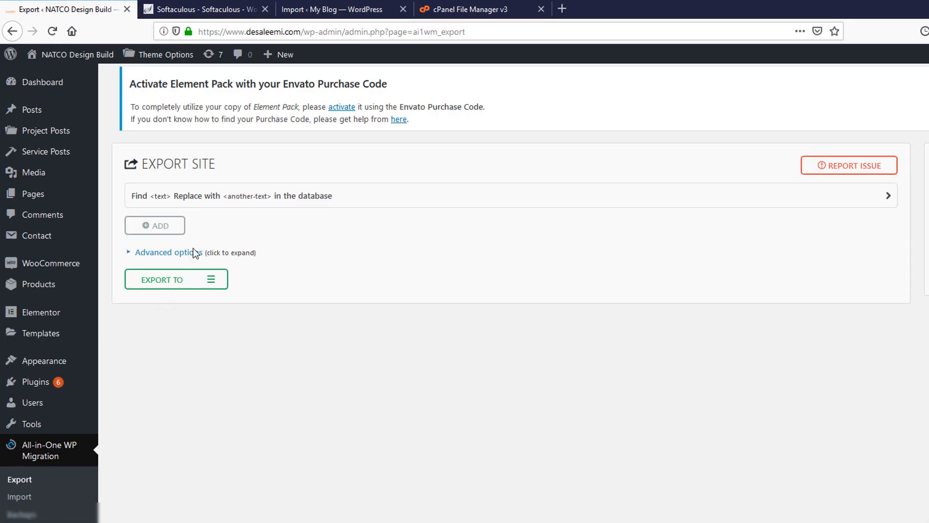
click(22, 514)
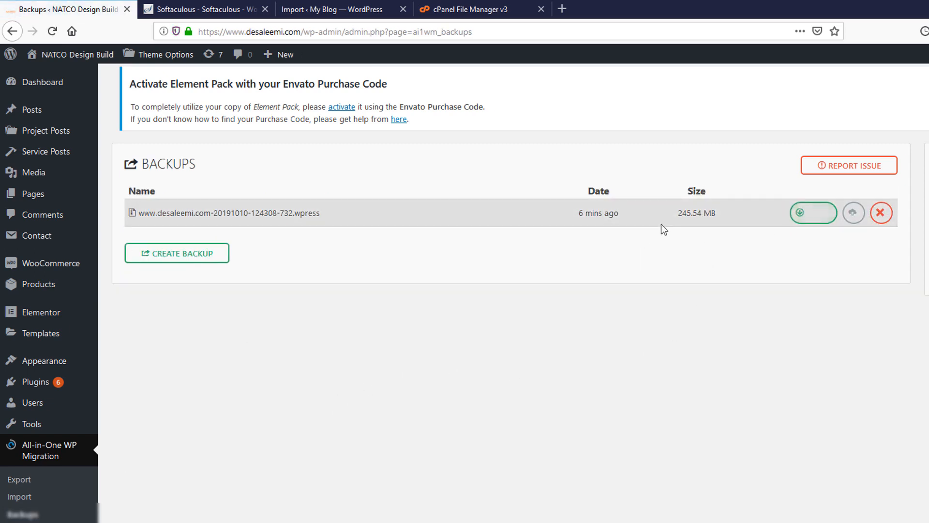
- On My Blog's Import page, choose Import From > File, then cancel the upload and collapse the list
click(338, 9)
click(531, 239)
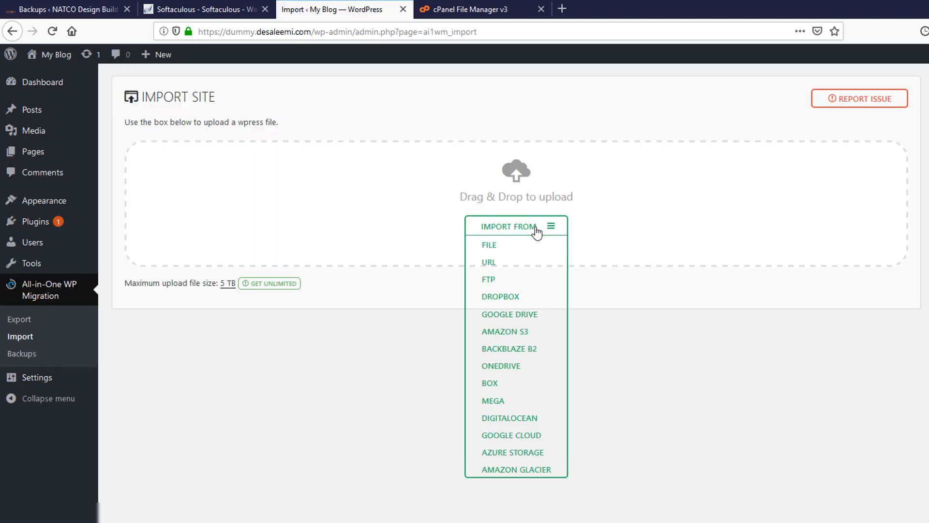
click(531, 243)
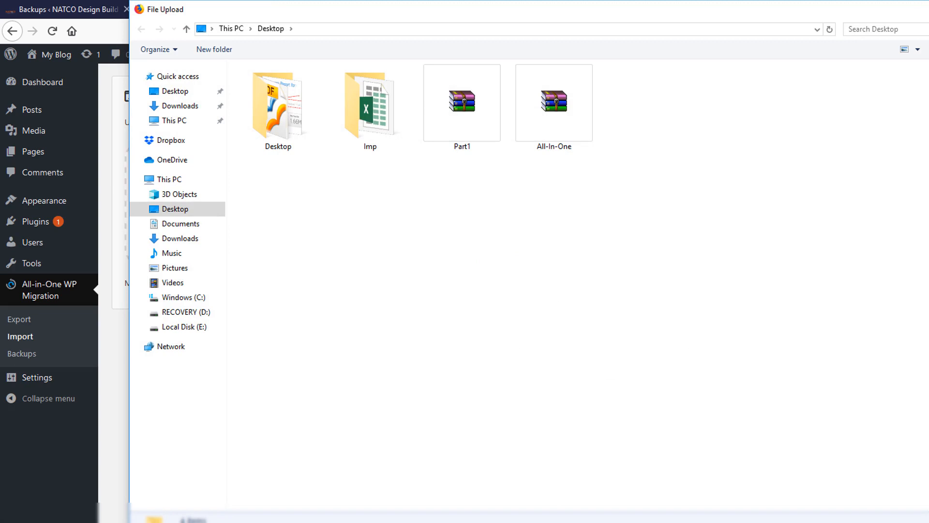
click(926, 8)
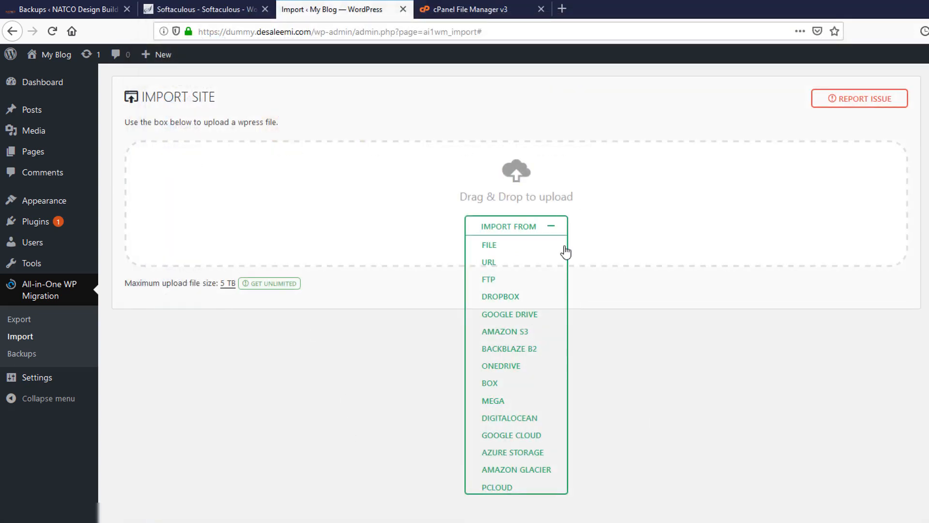
click(555, 232)
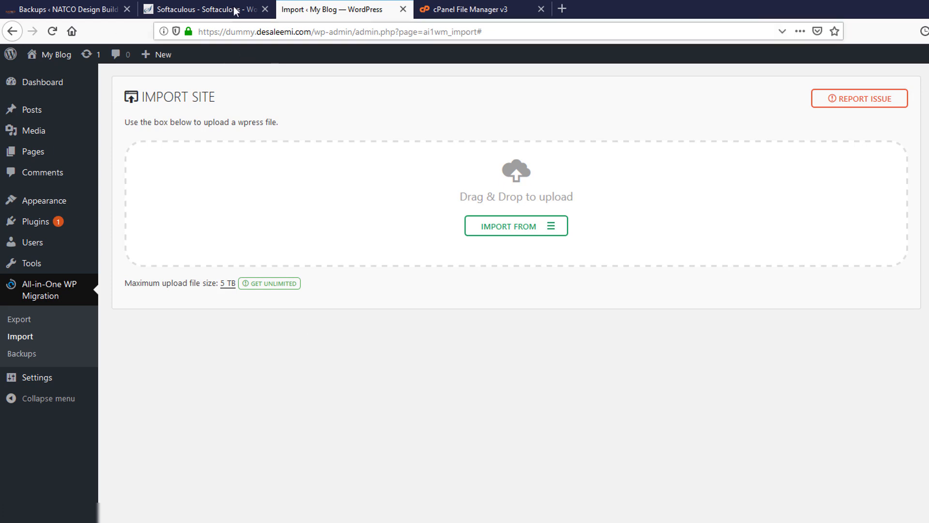
- Browse to dummy.desaleemi.com/wp-content/ai1wm-backups and confirm it holds only index.php and web.config
click(472, 9)
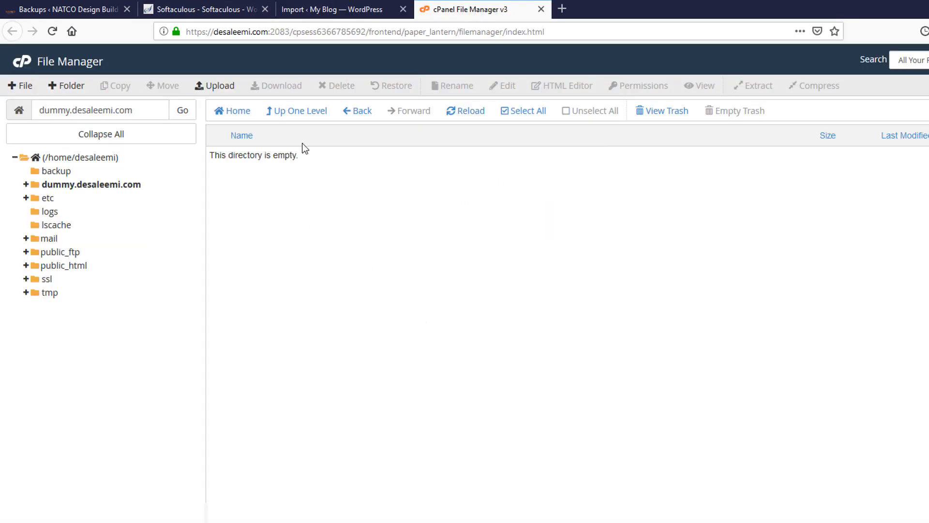
click(314, 113)
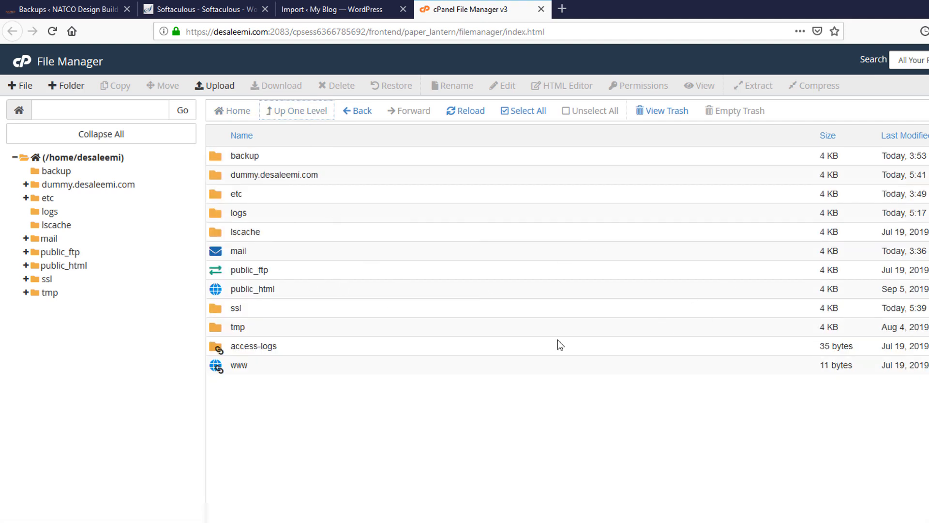
double_click(218, 173)
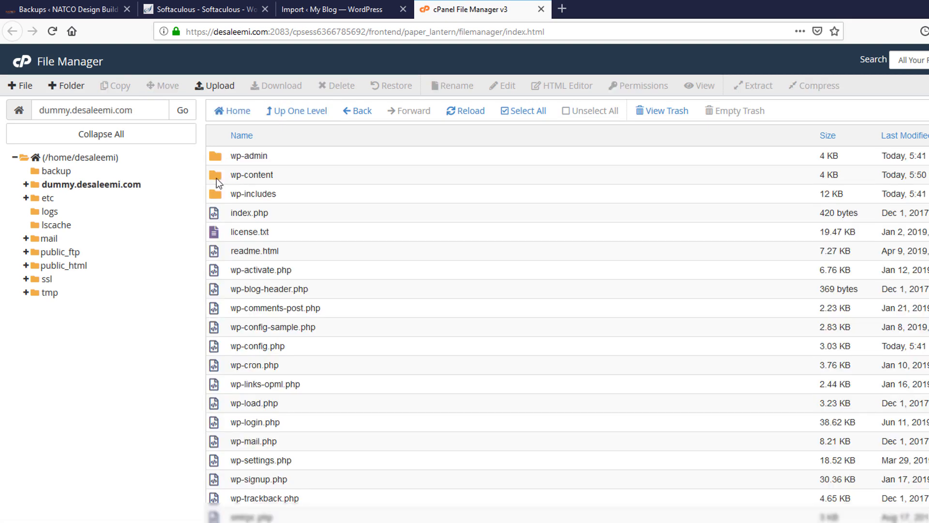
double_click(216, 178)
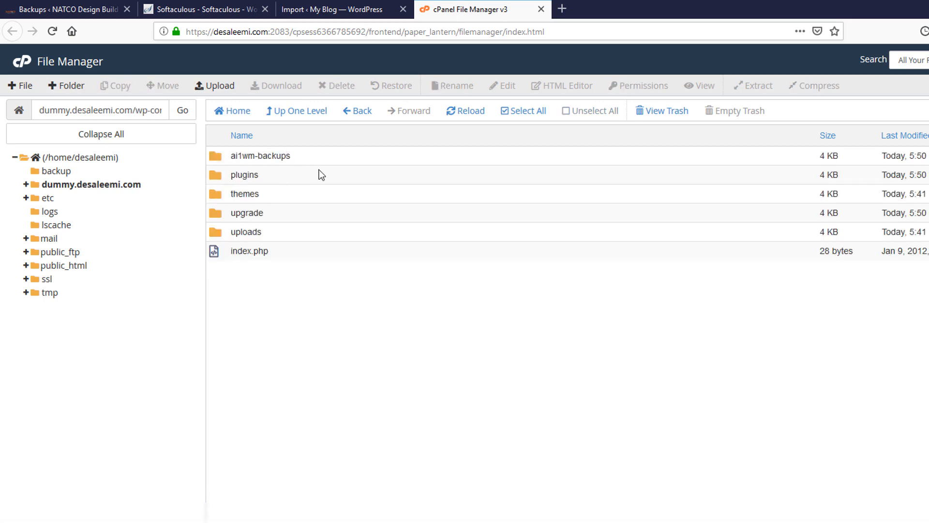
double_click(217, 159)
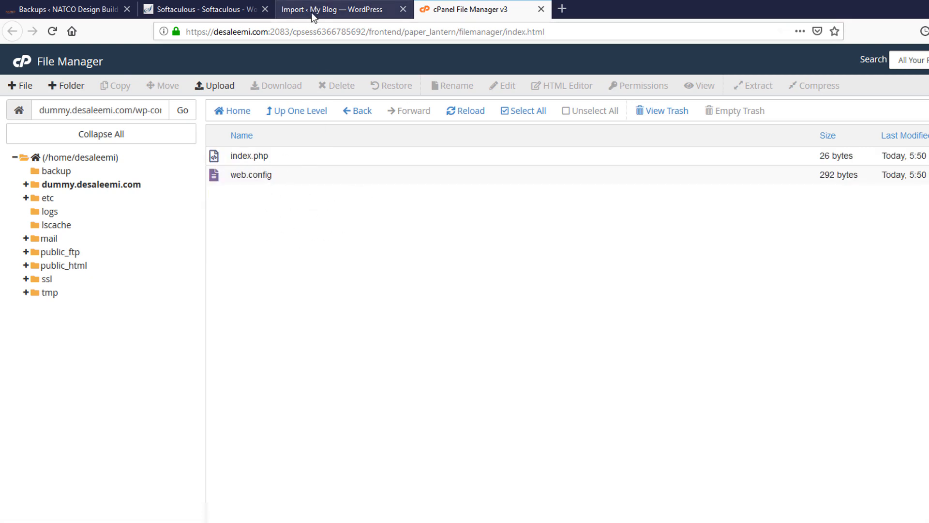
click(331, 11)
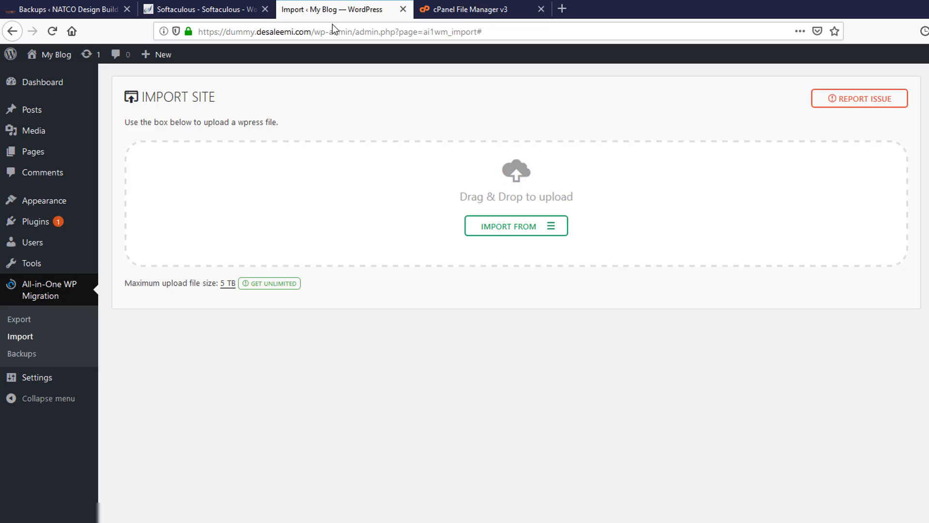
- Compare the dummy site's empty Backups list with NATCO's Backups page, which lists its .wpress backup
click(28, 355)
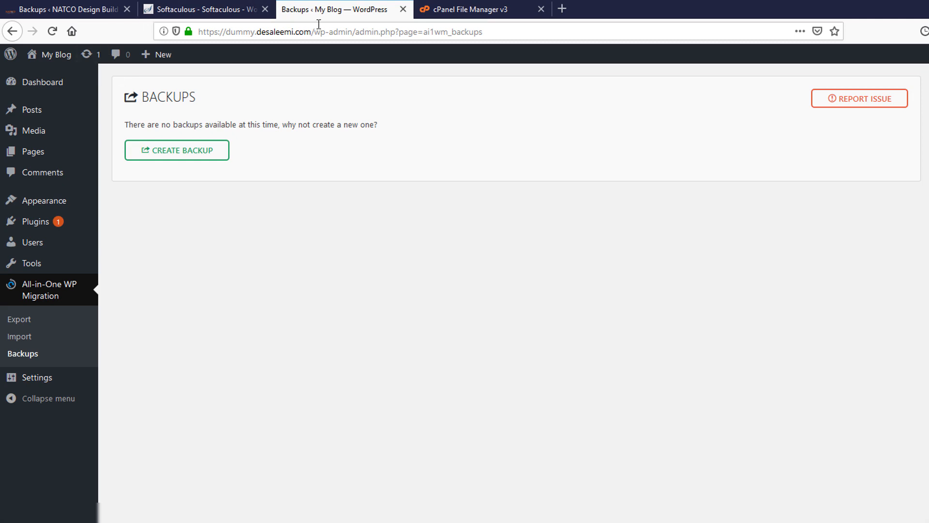
click(477, 14)
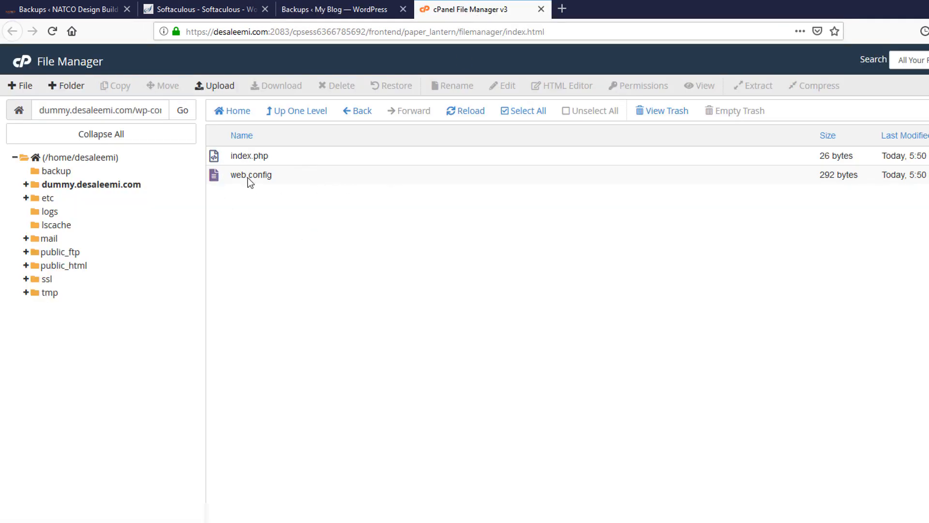
click(73, 9)
drag(301, 33, 197, 33)
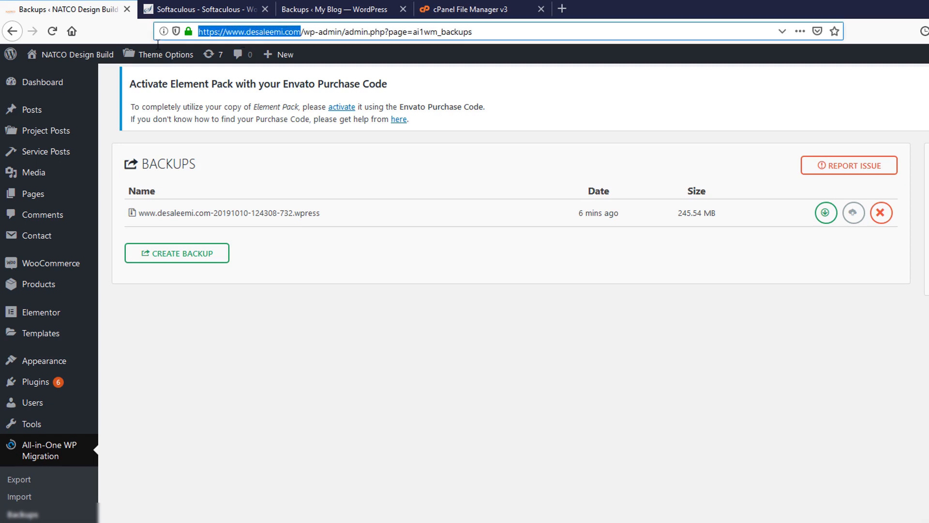
click(482, 13)
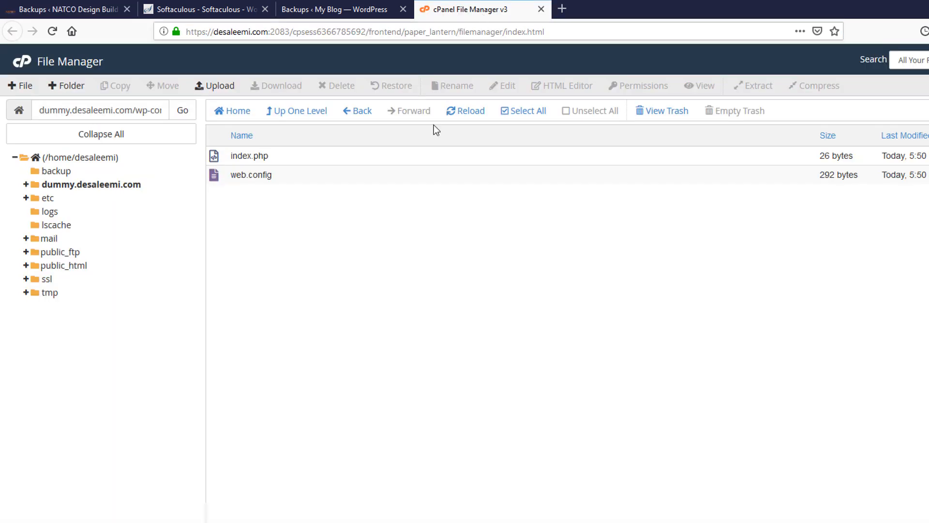
- Copy the dummy site's ai1wm-backups folder path into the notes for later use
click(151, 111)
key(ctrl+a)
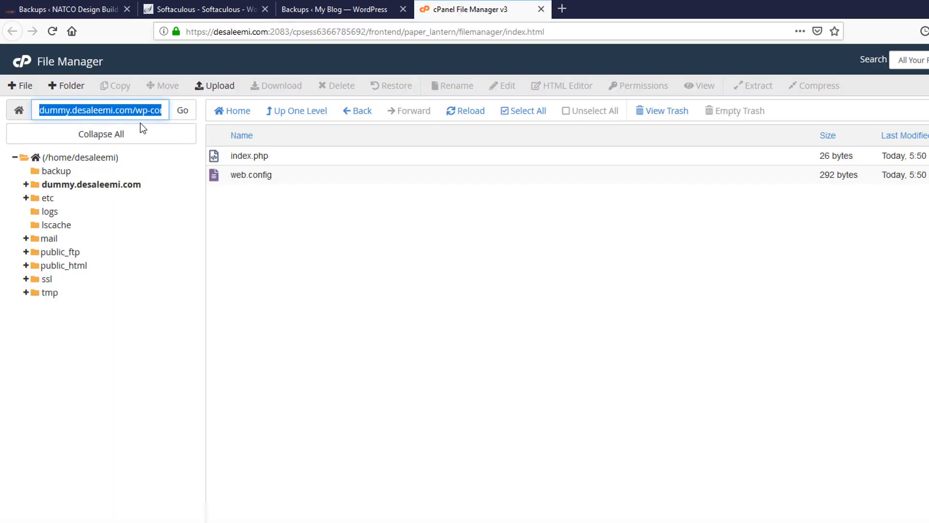
key(alt+Tab)
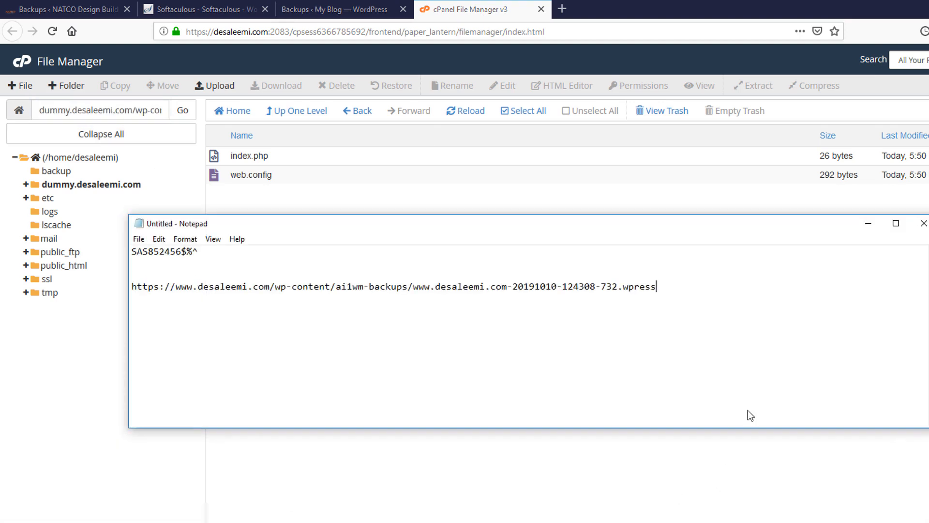
text(dummy.desaleemi.com/wp-content/ai1wm-backups)
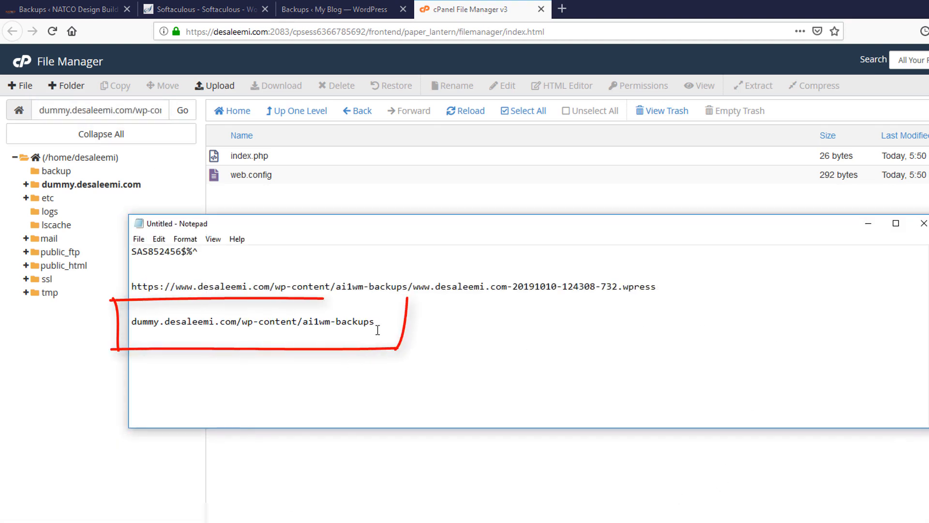
drag(376, 324, 228, 301)
drag(156, 310, 133, 332)
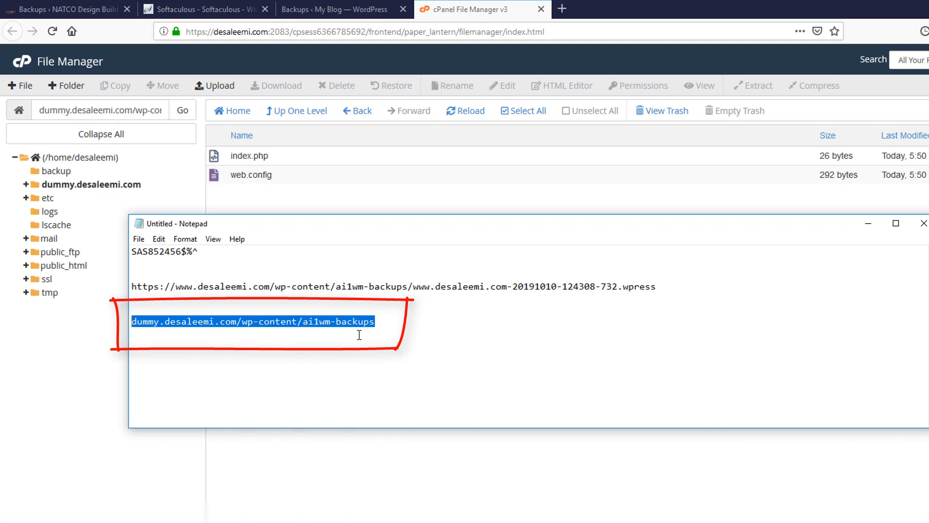
click(379, 323)
click(654, 520)
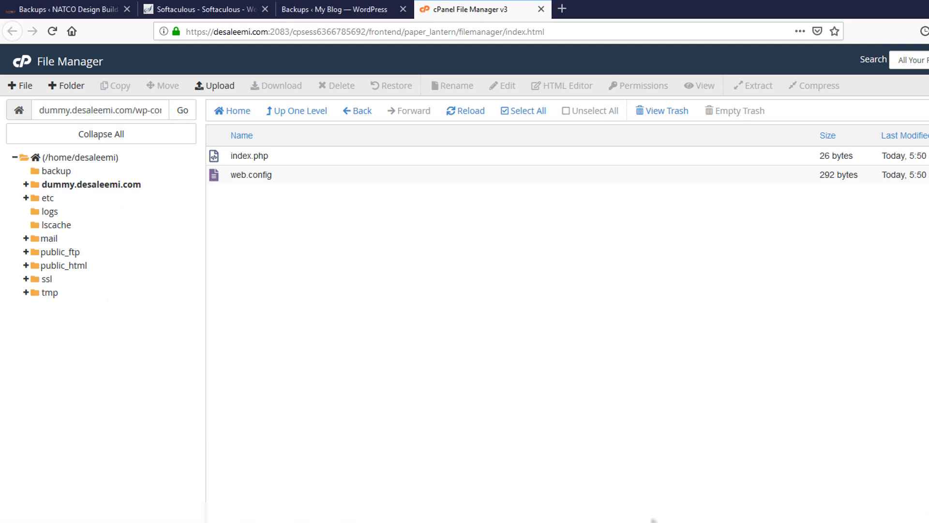
- Locate and select the 245.54 MB .wpress backup in public_html/wp-content/ai1wm-backups
click(292, 114)
click(293, 114)
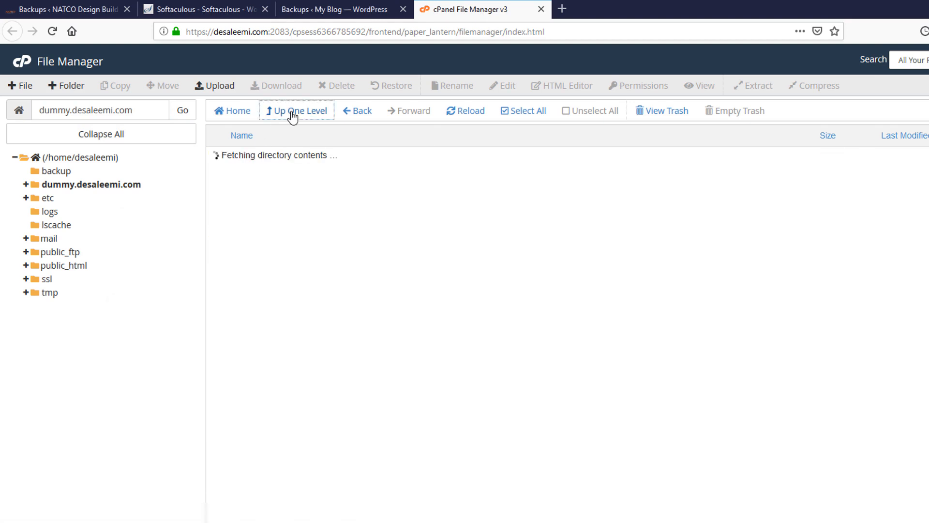
click(293, 114)
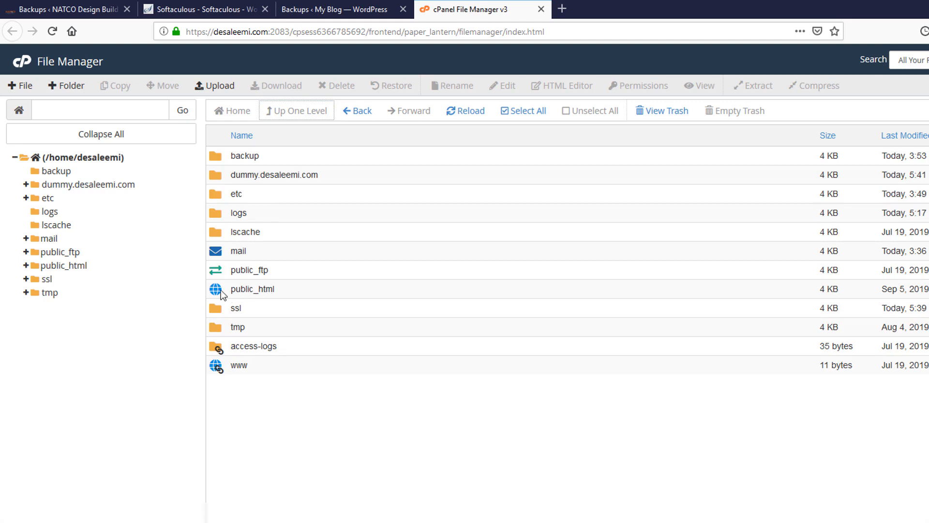
double_click(217, 292)
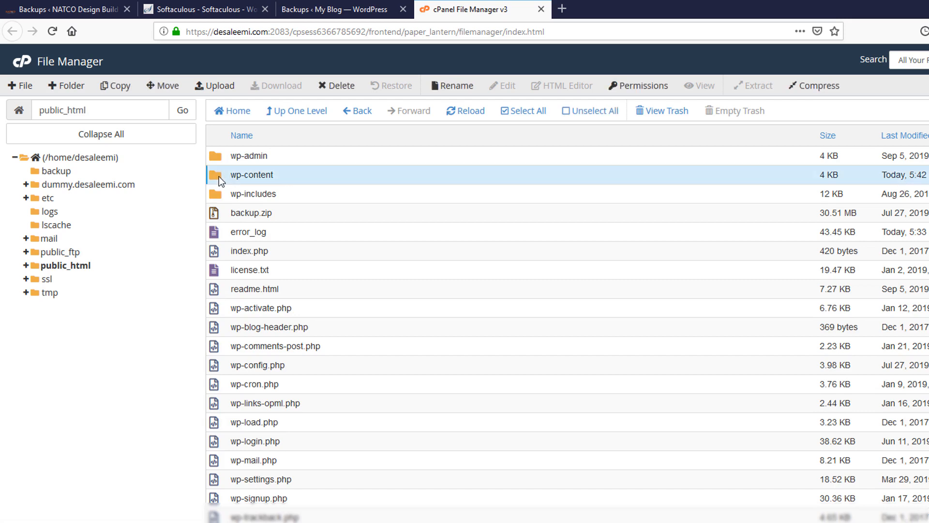
double_click(219, 176)
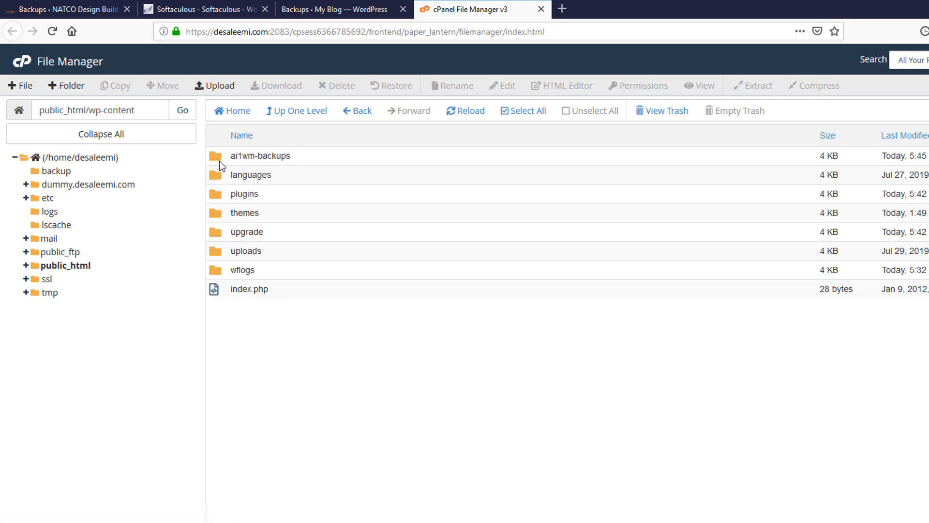
double_click(219, 161)
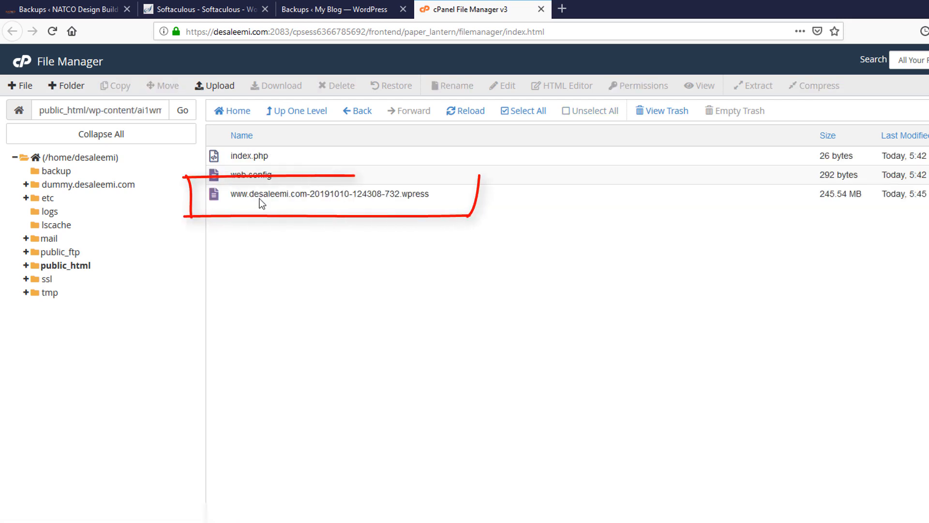
click(261, 199)
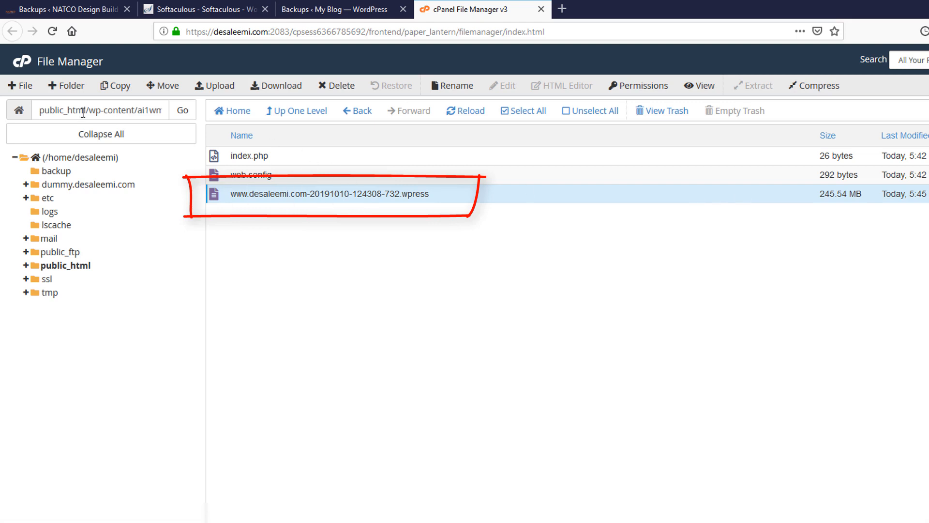
click(62, 9)
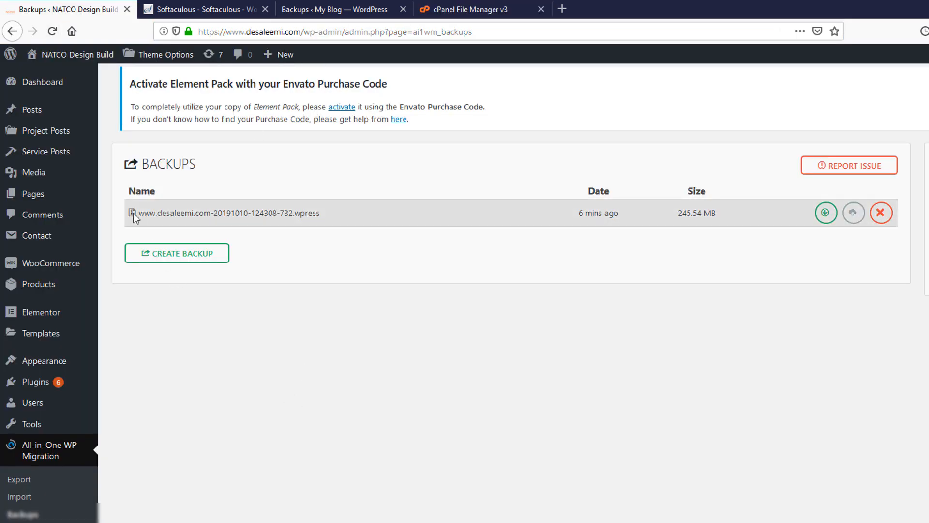
- Check the NATCO backup's file name against the .wpress file in File Manager, leaving it unchanged
drag(323, 213, 138, 214)
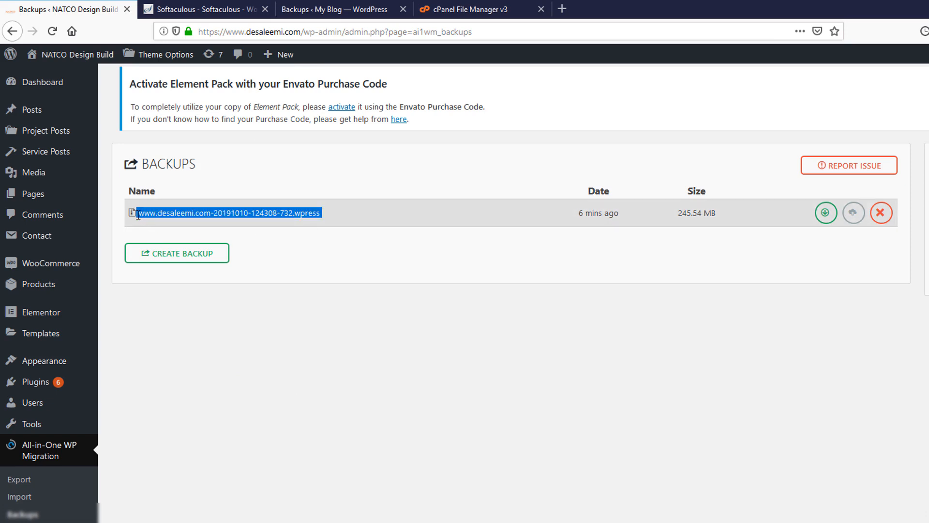
click(327, 12)
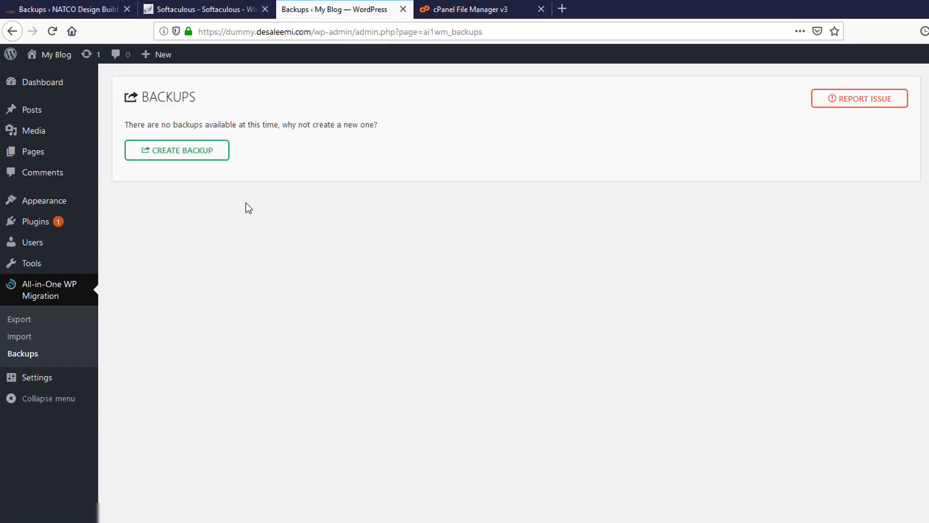
click(459, 10)
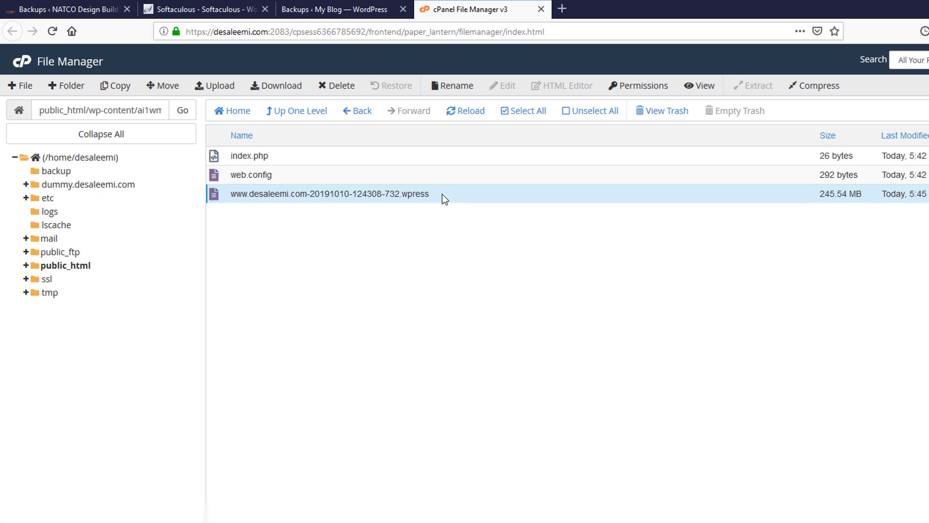
click(99, 12)
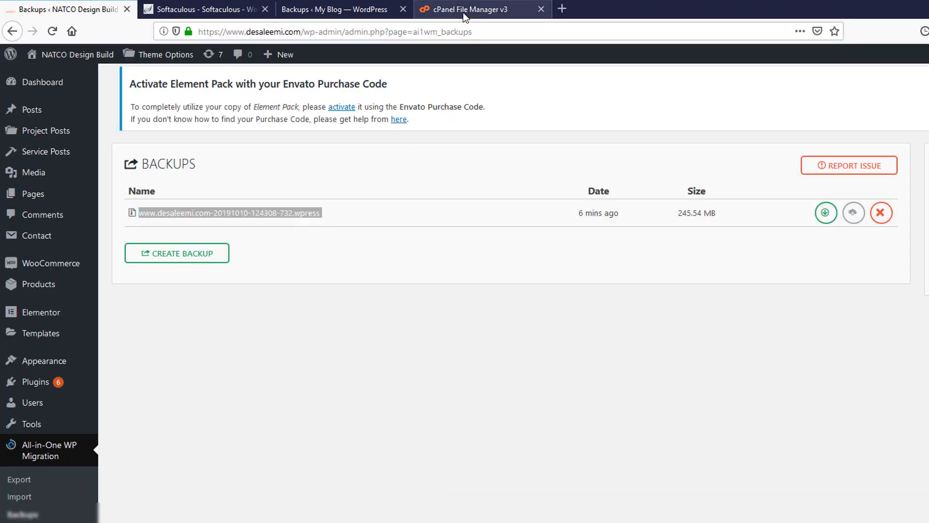
click(464, 9)
double_click(367, 196)
click(296, 208)
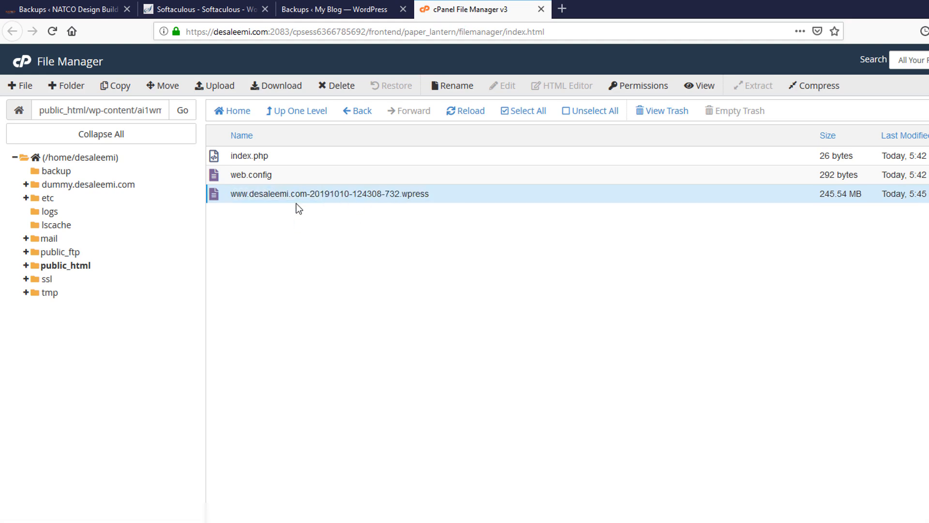
- Verify the dummy site's address and select the destination backups path in the notes
click(306, 10)
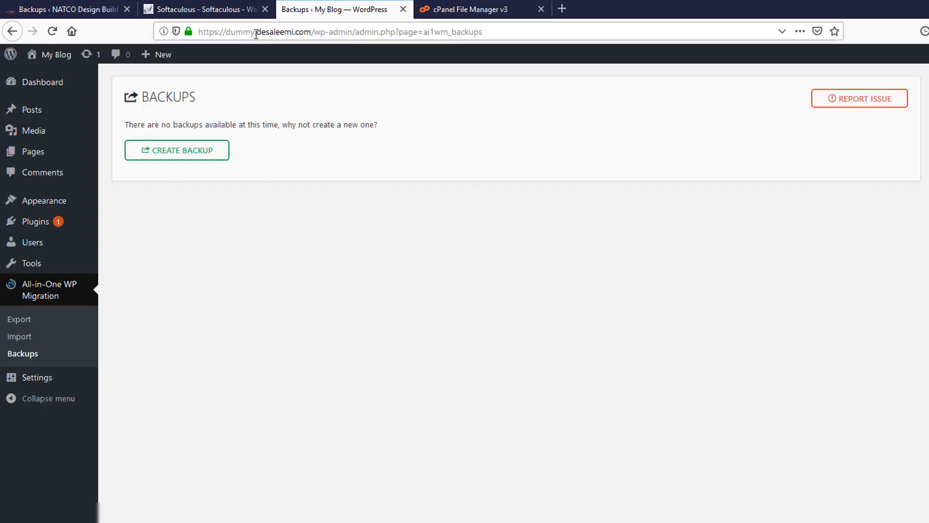
drag(257, 33, 207, 34)
click(296, 31)
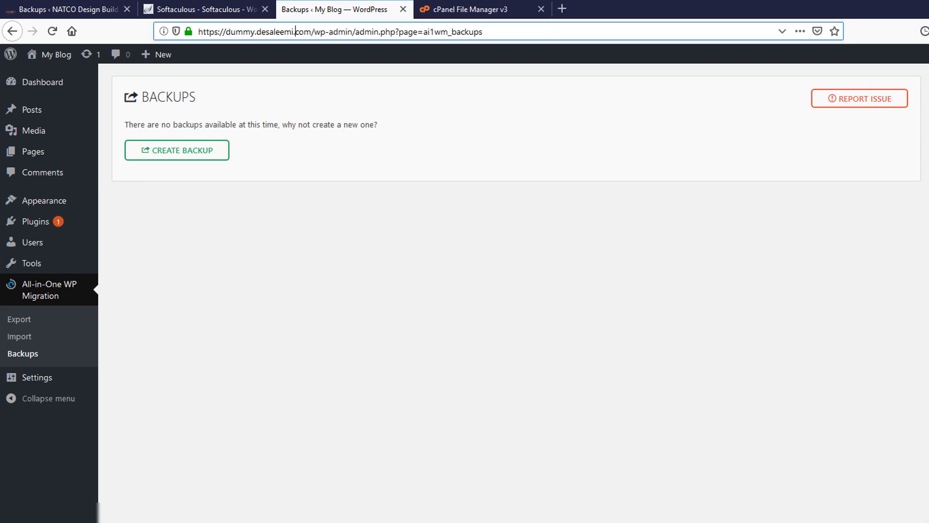
key(alt+Tab)
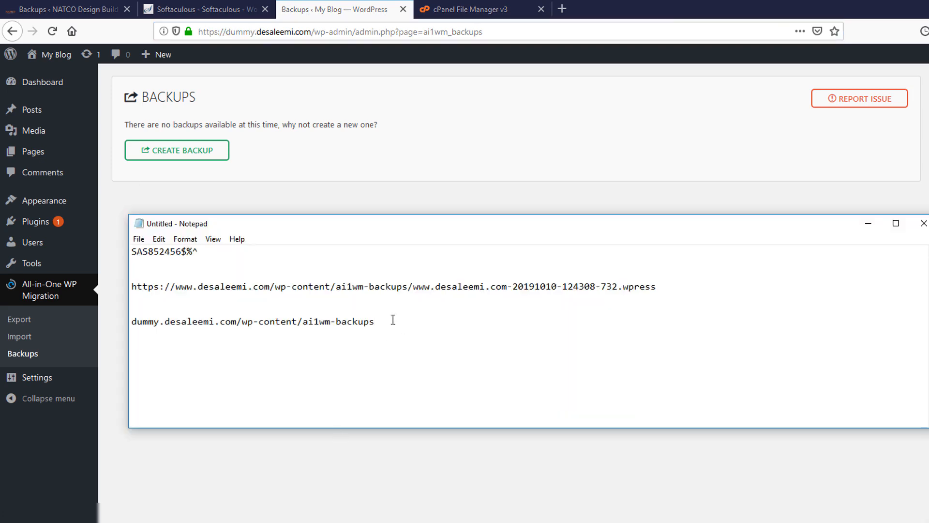
drag(376, 321, 132, 328)
click(425, 8)
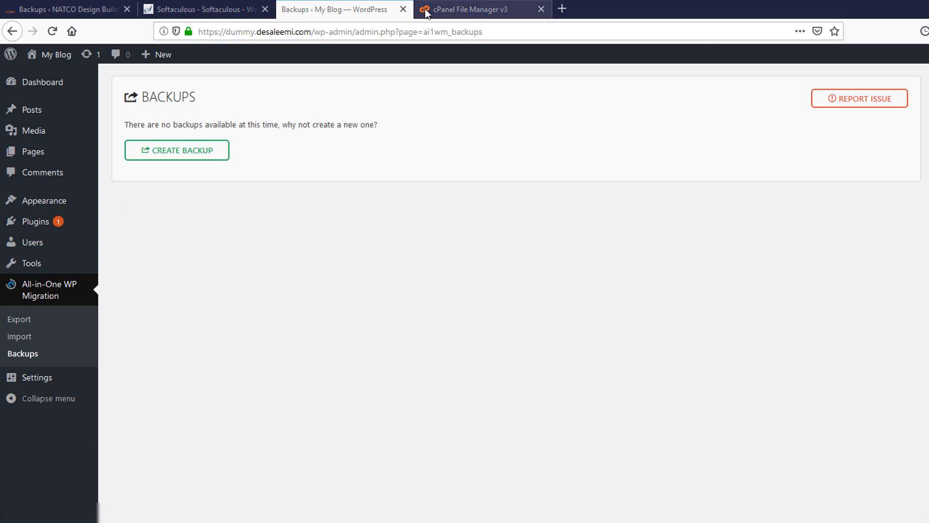
click(213, 193)
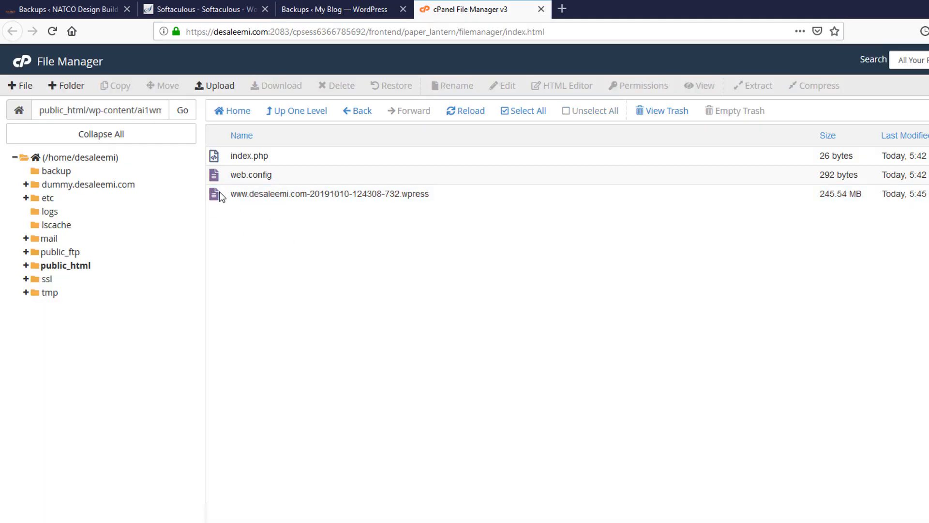
- Copy the 245.54 MB .wpress file to /dummy.desaleemi.com/wp-content/ai1wm-backups
click(219, 191)
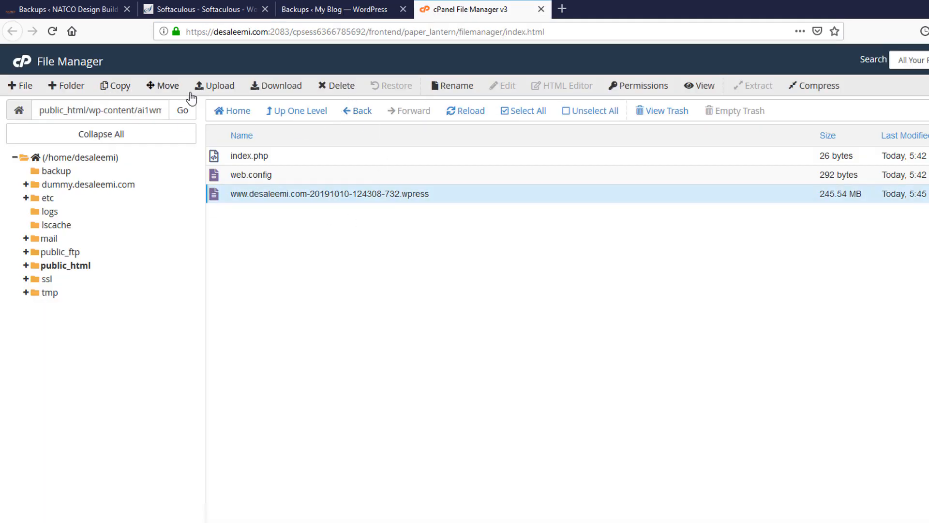
click(120, 86)
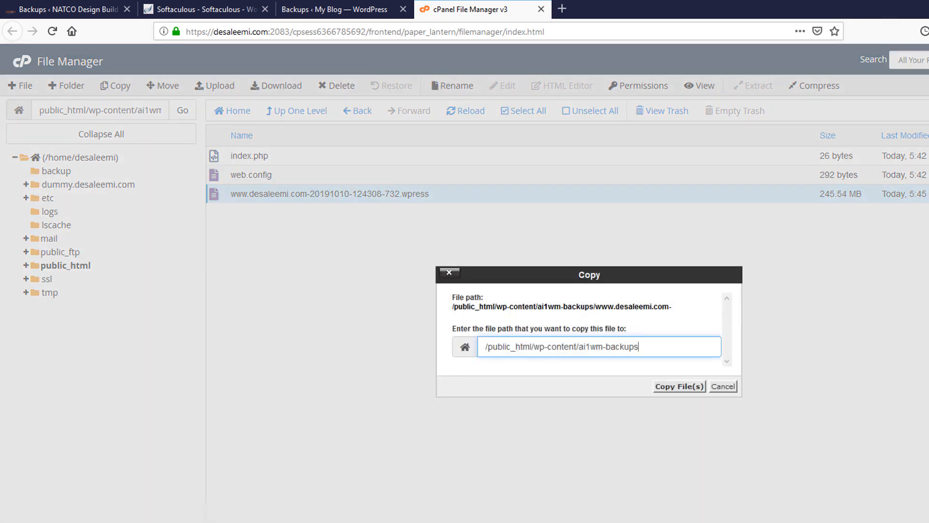
key(alt+Tab)
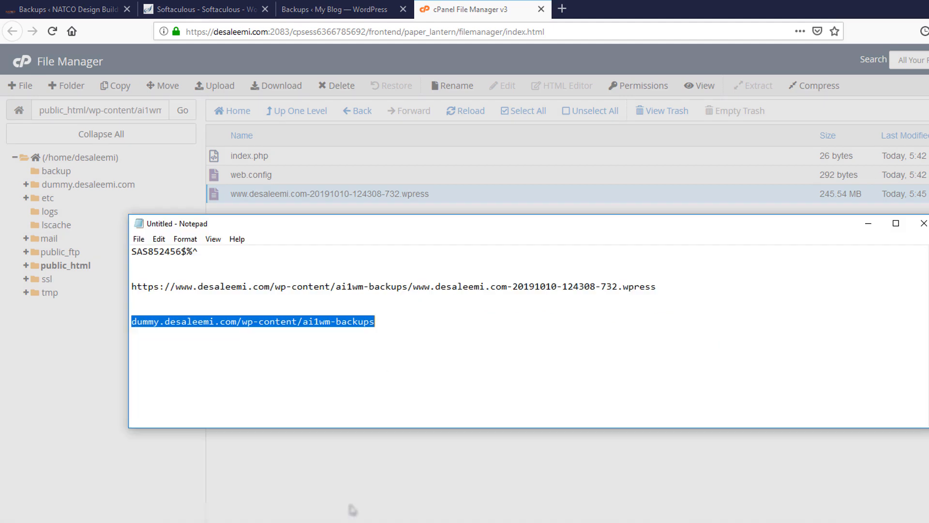
click(867, 224)
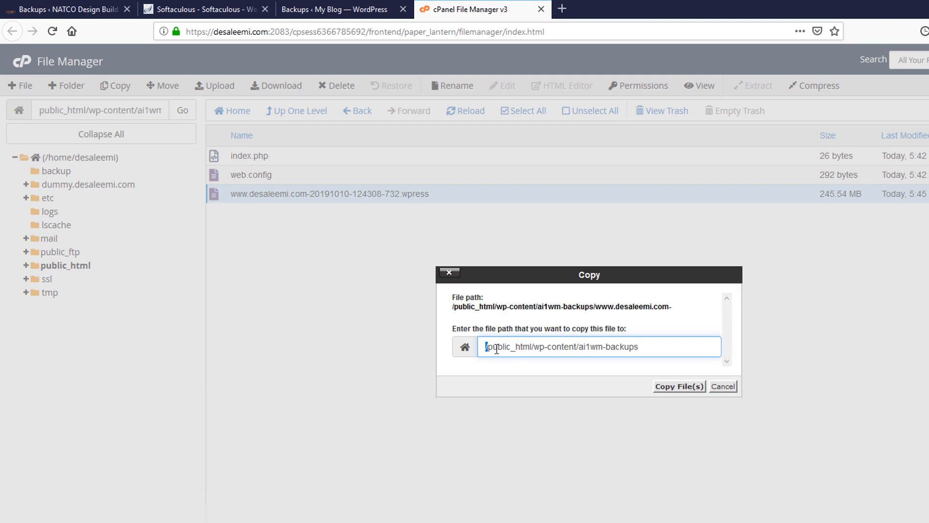
drag(490, 348, 703, 363)
text(/dummy.desaleemi.com/wp-content/ai1wm-backups)
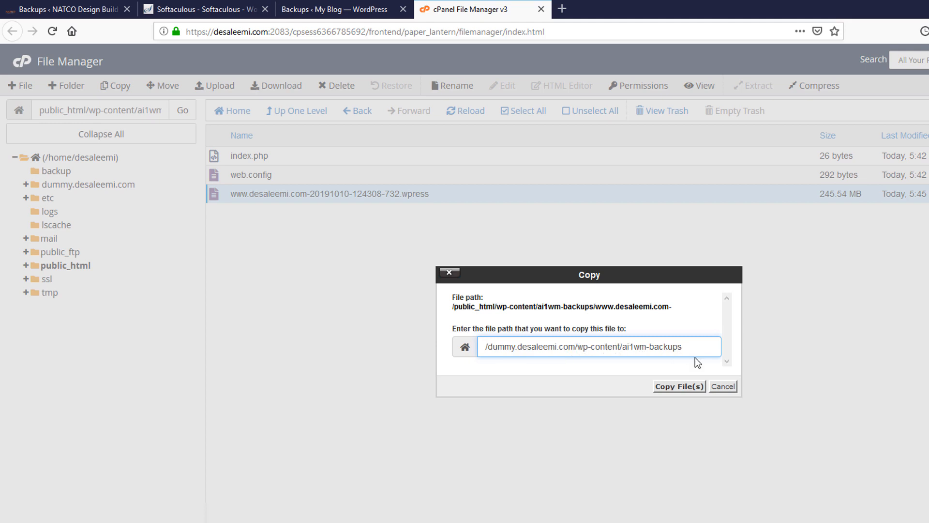
click(689, 388)
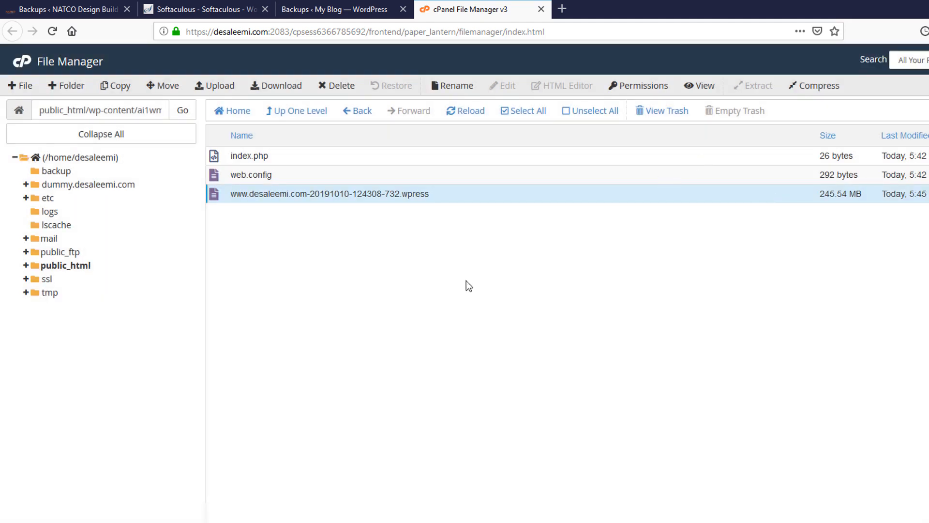
- Open dummy.desaleemi.com/wp-content/ai1wm-backups and select the copied 245.54 MB .wpress file
click(105, 187)
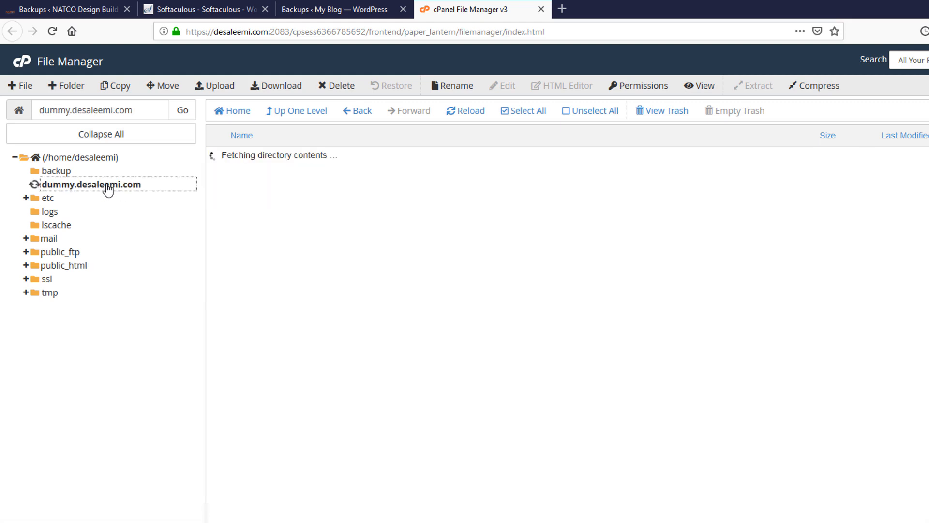
double_click(220, 174)
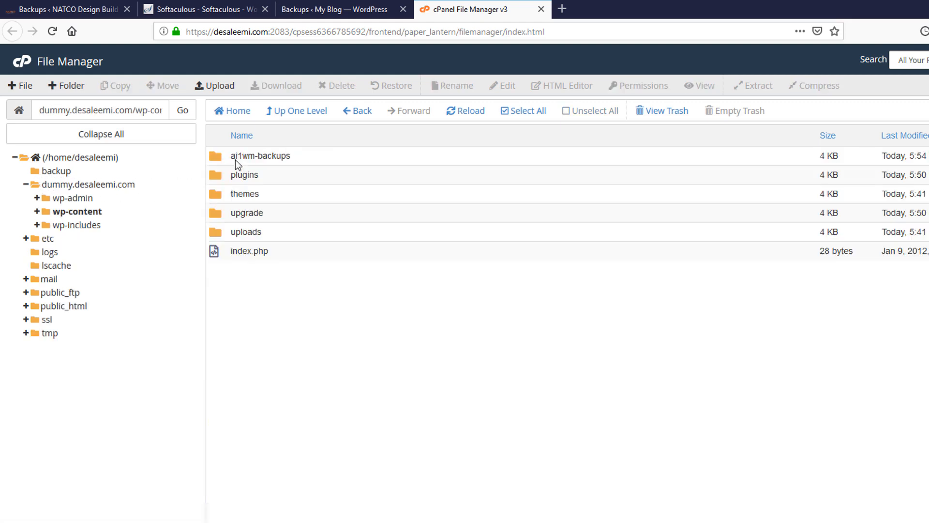
double_click(217, 154)
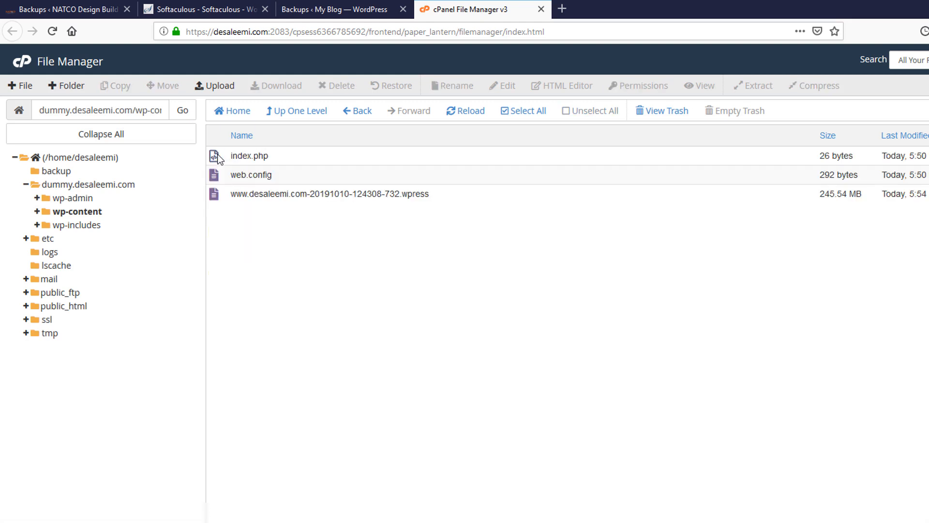
click(369, 194)
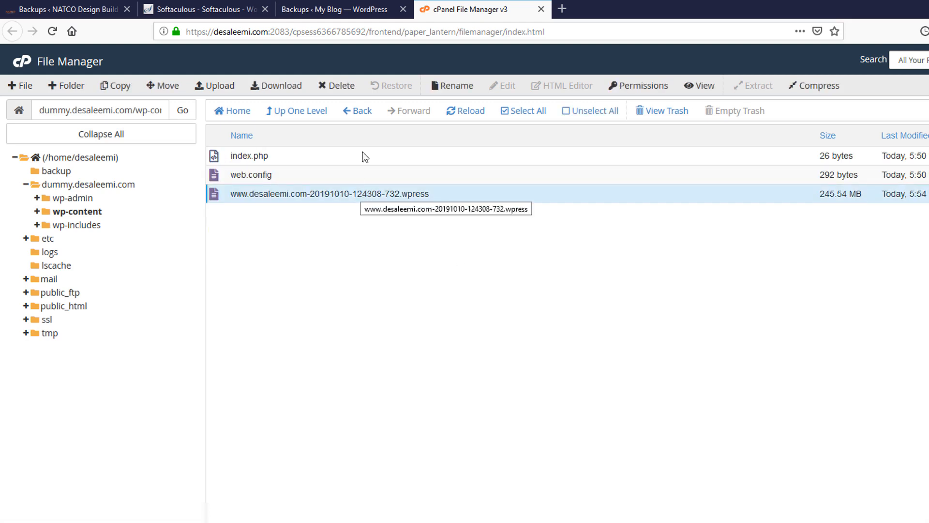
click(367, 13)
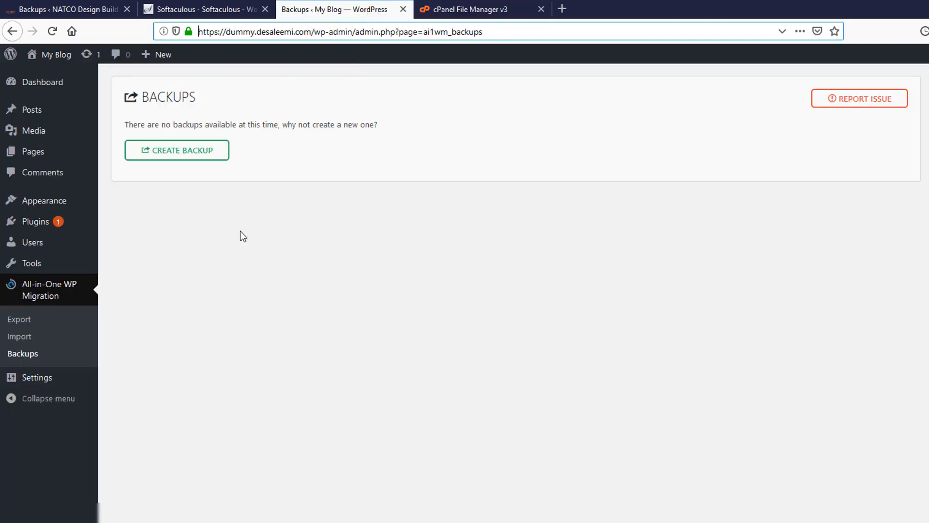
- Reload the dummy site's Backups page until the 245.54 MB .wpress backup appears
click(52, 32)
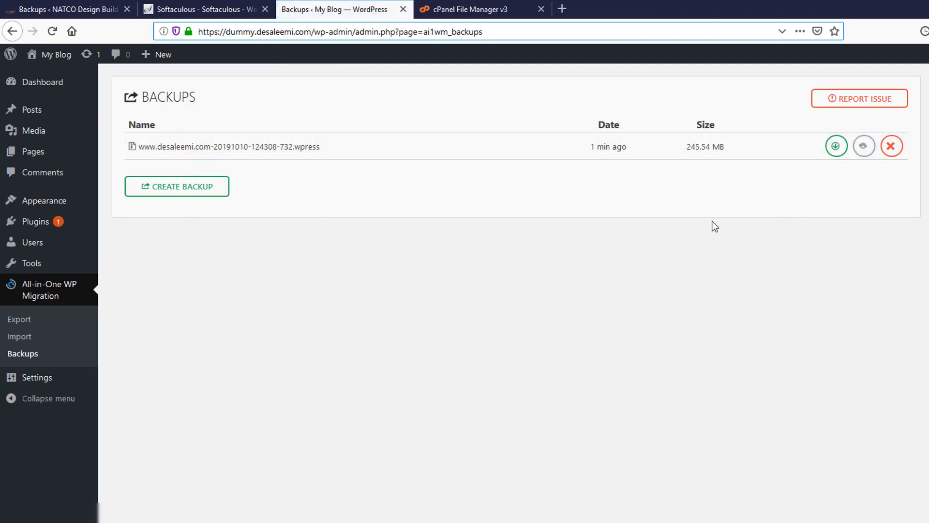
click(88, 11)
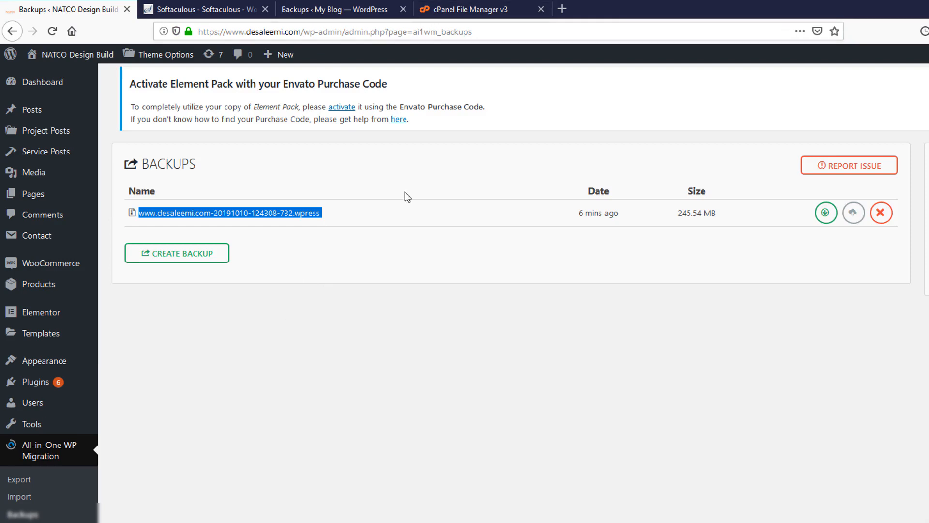
click(452, 12)
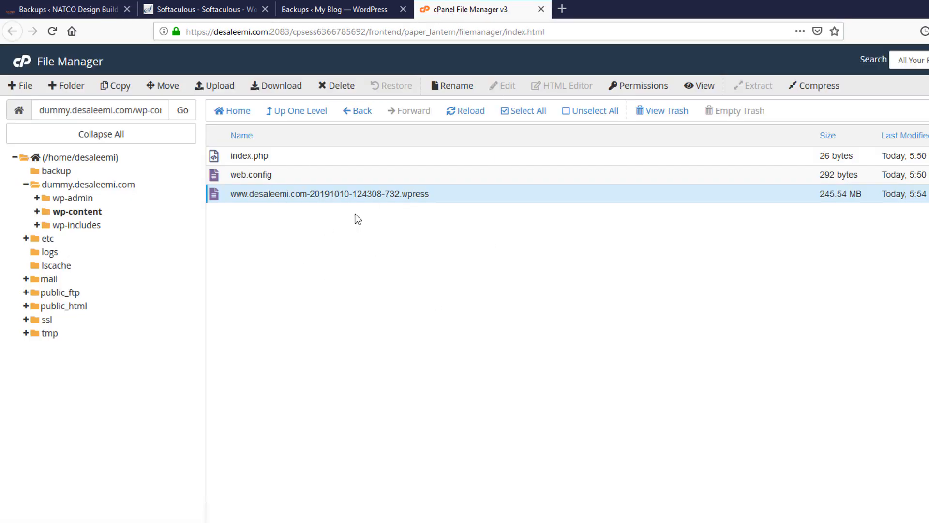
click(333, 9)
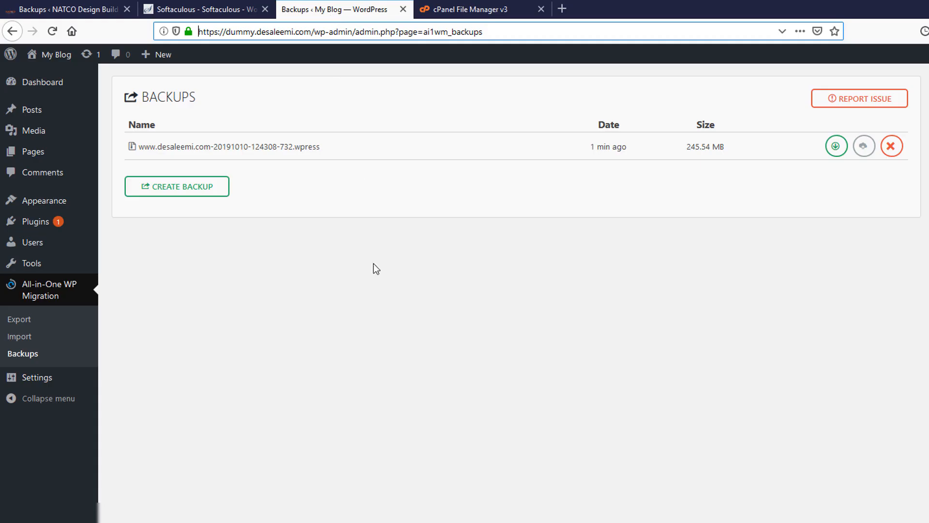
click(472, 9)
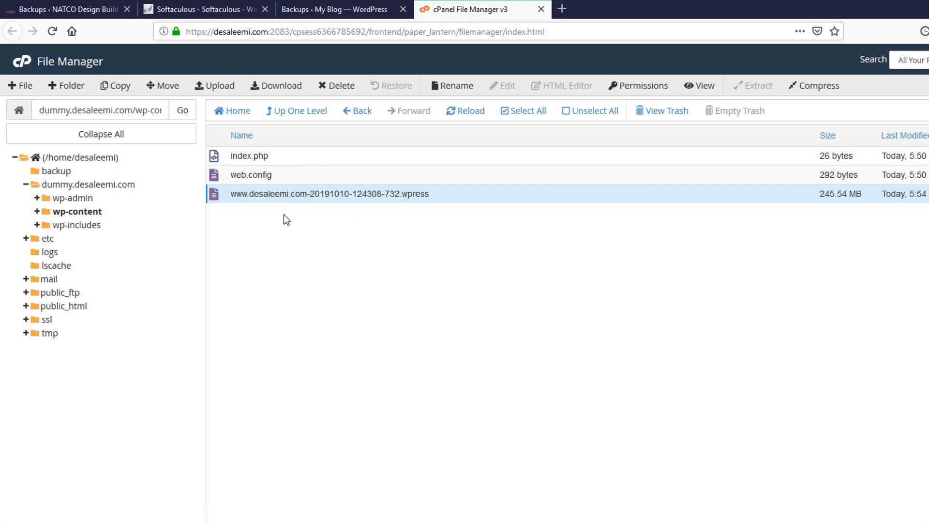
click(358, 16)
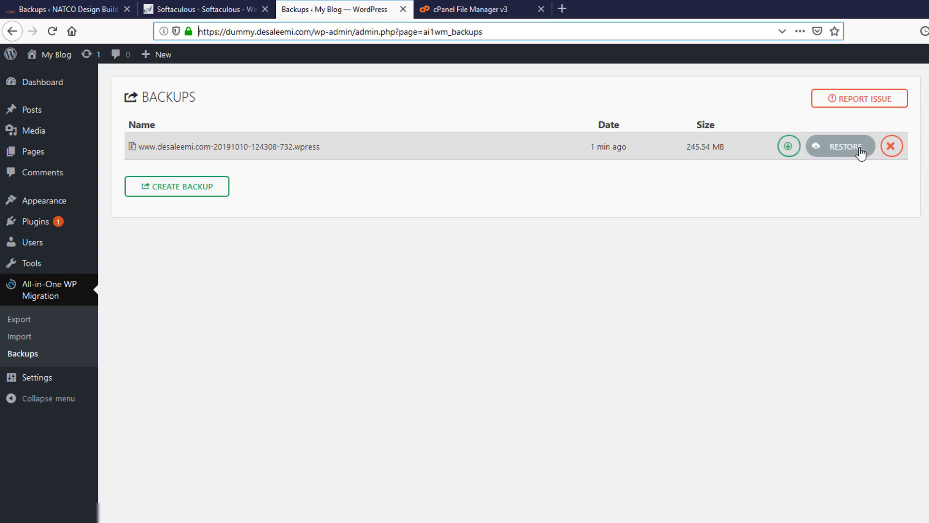
click(65, 2)
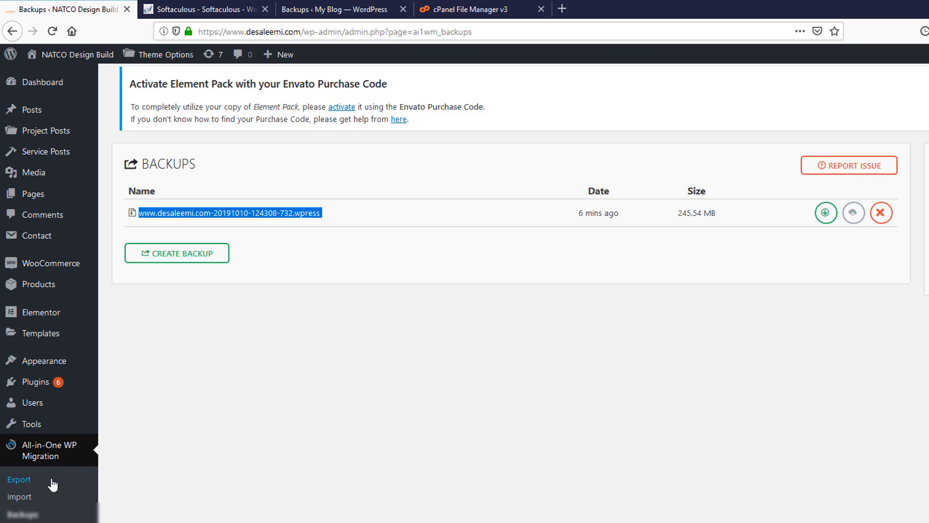
click(344, 11)
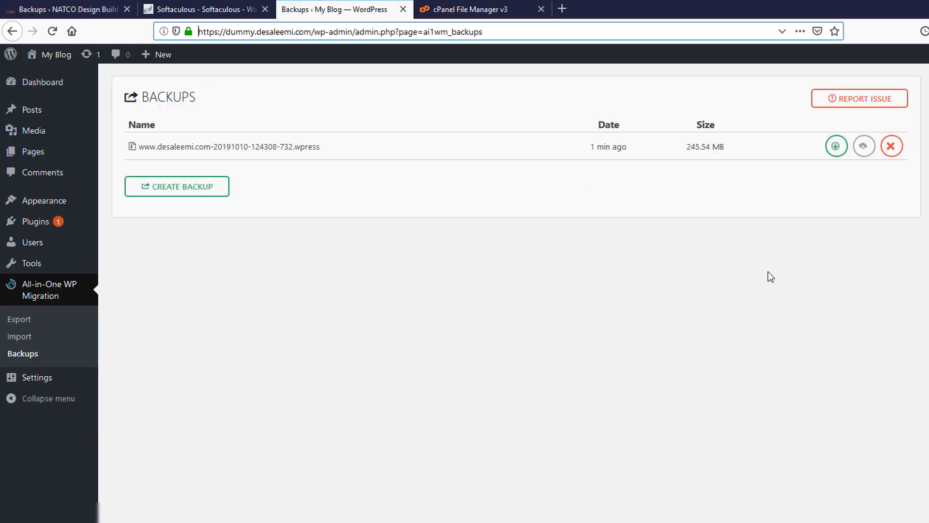
- Restore the .wpress backup on the dummy site and confirm to proceed with the import
click(859, 147)
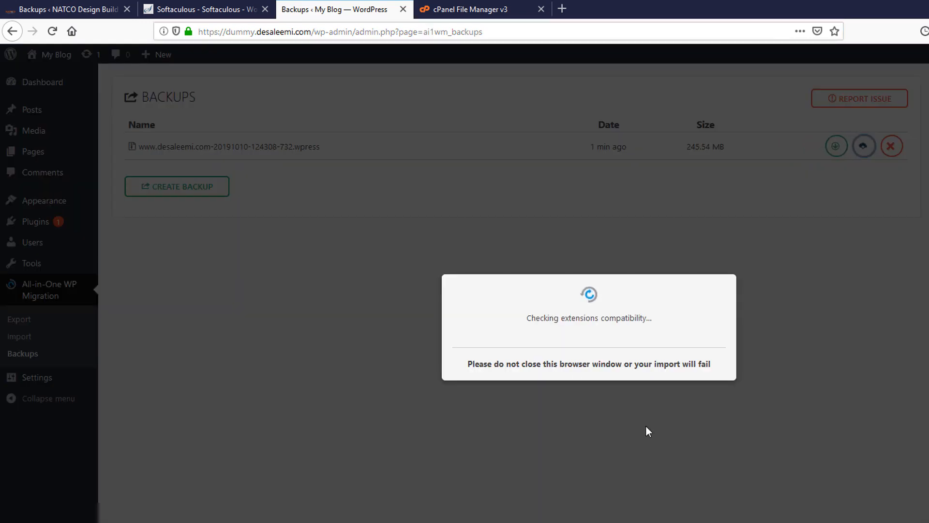
click(685, 375)
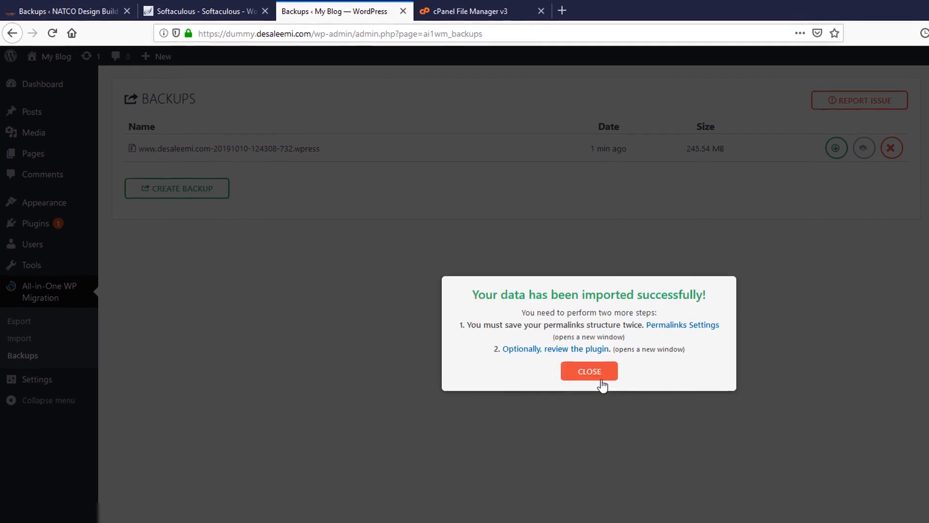
- Dismiss the import success message and open the dummy site's front page in a new tab
click(590, 373)
key(alt)
mouse_move(53, 72)
right_click(63, 100)
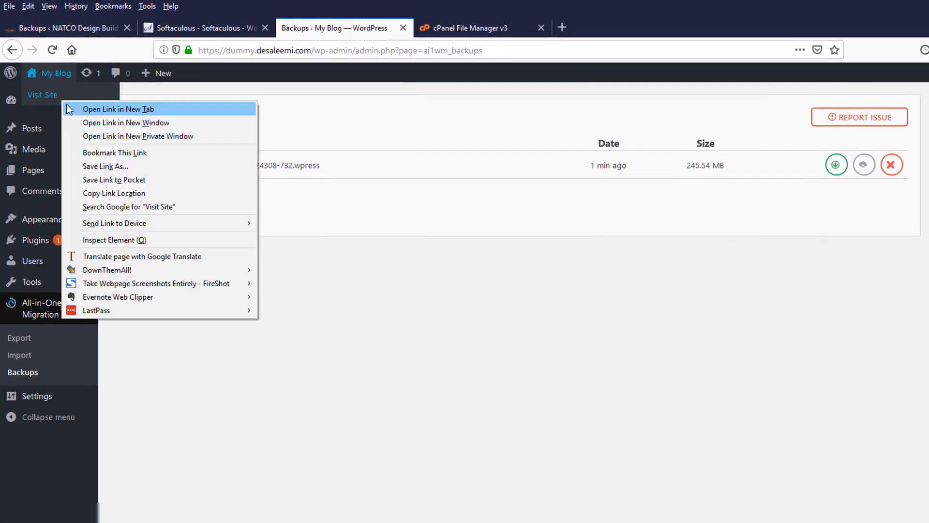
click(67, 105)
click(455, 33)
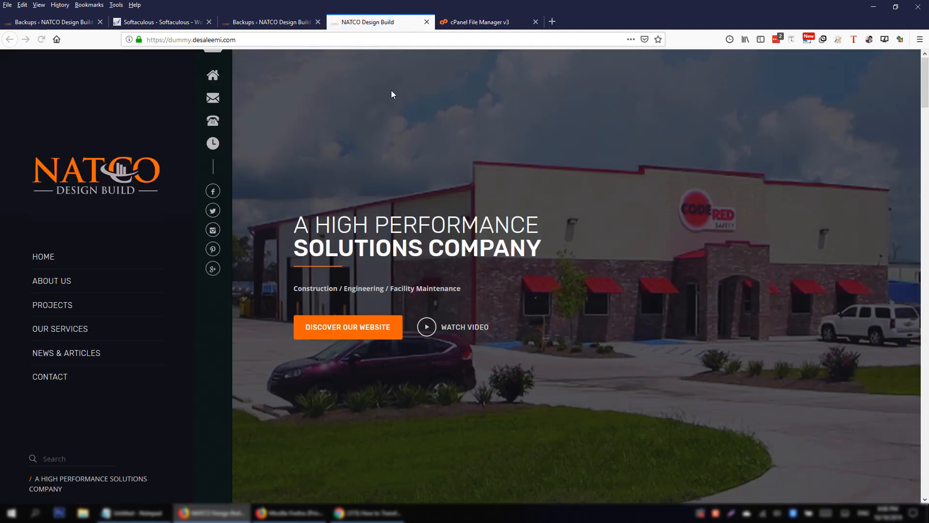
- Open the live NATCO site in a new tab and compare its front page with the dummy site
click(64, 22)
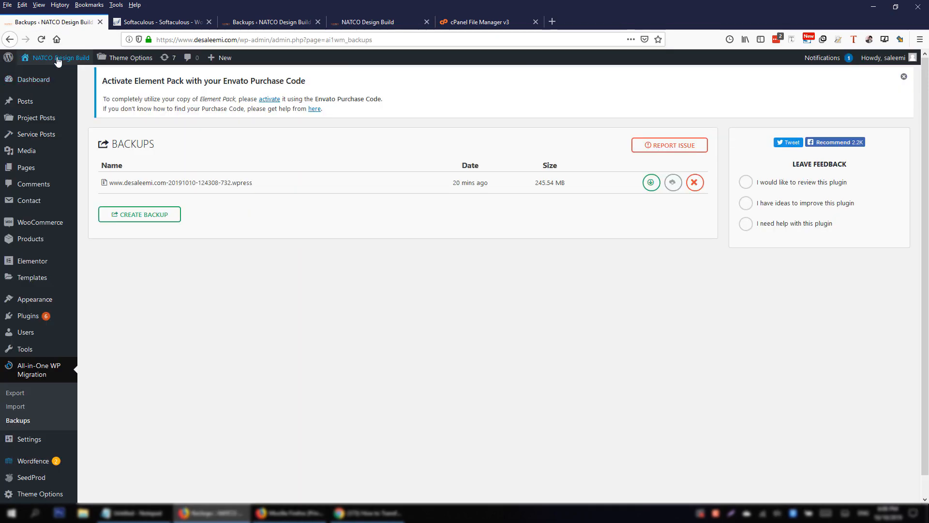
right_click(48, 72)
click(83, 74)
click(139, 24)
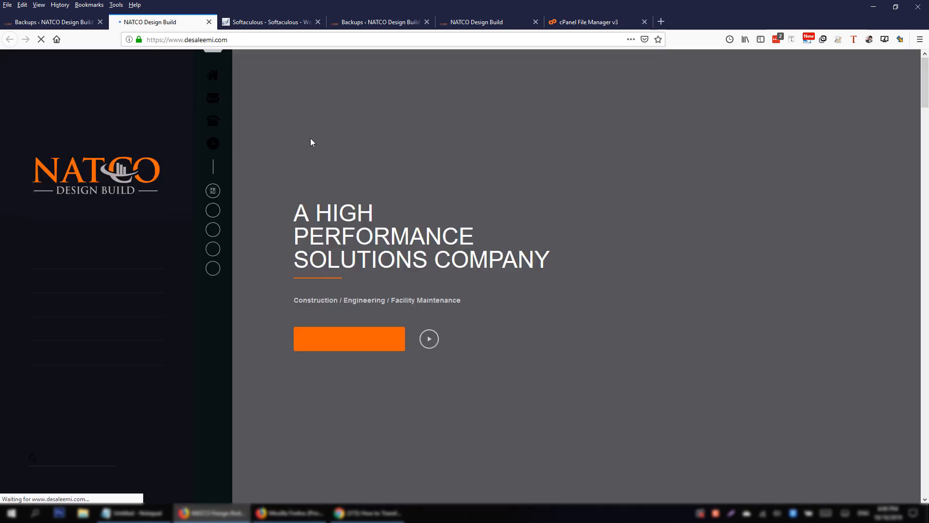
scroll(472, 128, down, 10)
scroll(474, 126, up, 10)
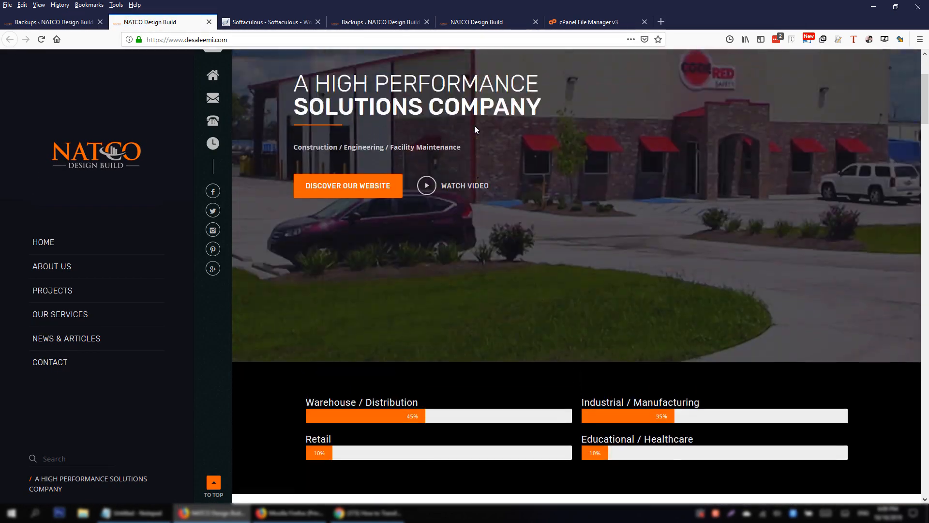
click(495, 24)
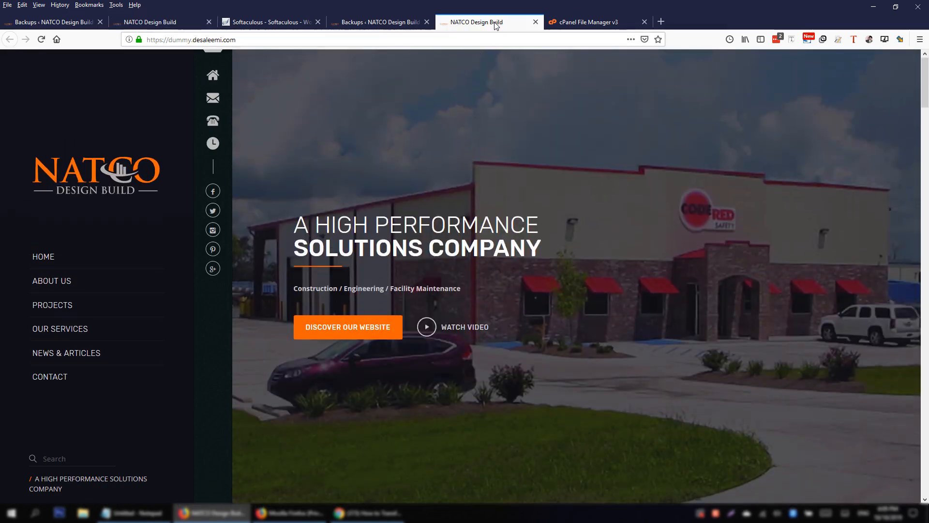
click(189, 41)
scroll(506, 204, down, 8)
scroll(506, 203, down, 10)
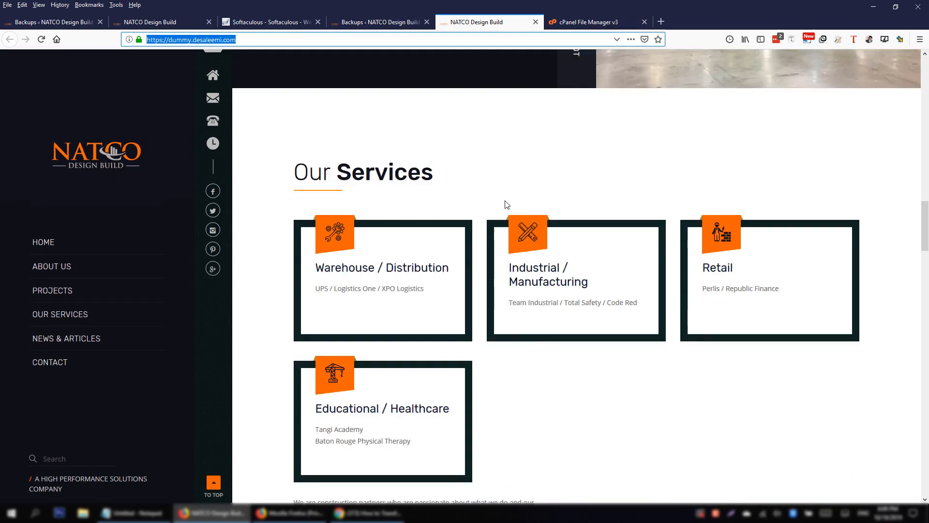
scroll(506, 203, up, 20)
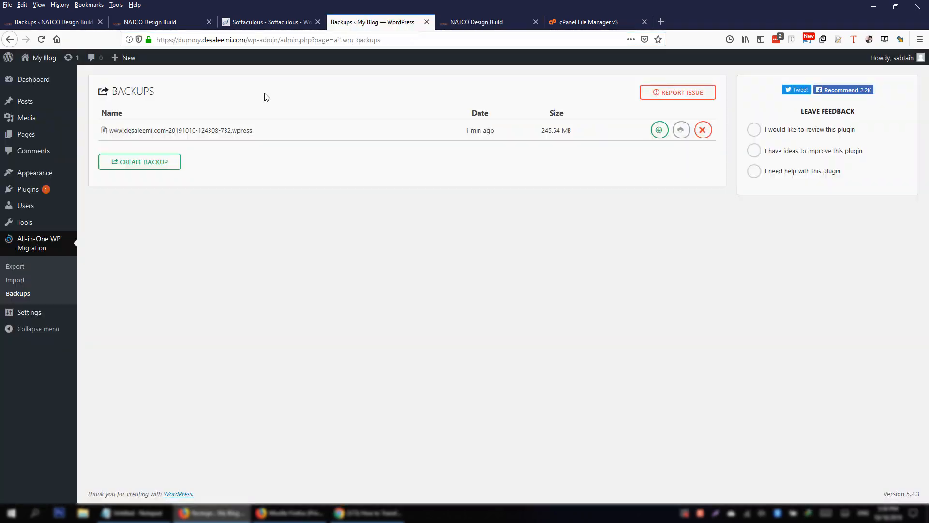
- Sign in at the dummy site's wp-login using the NATCO account's username and password
click(27, 85)
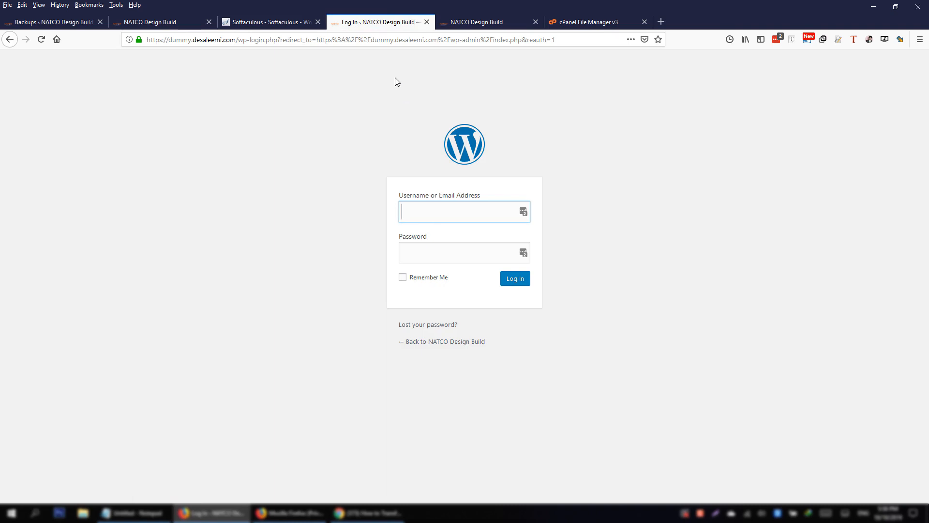
click(82, 26)
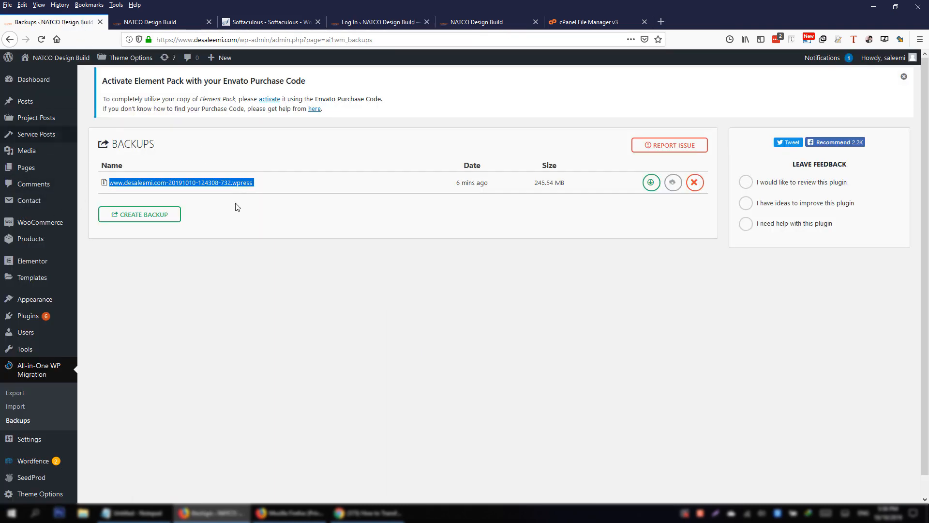
click(380, 22)
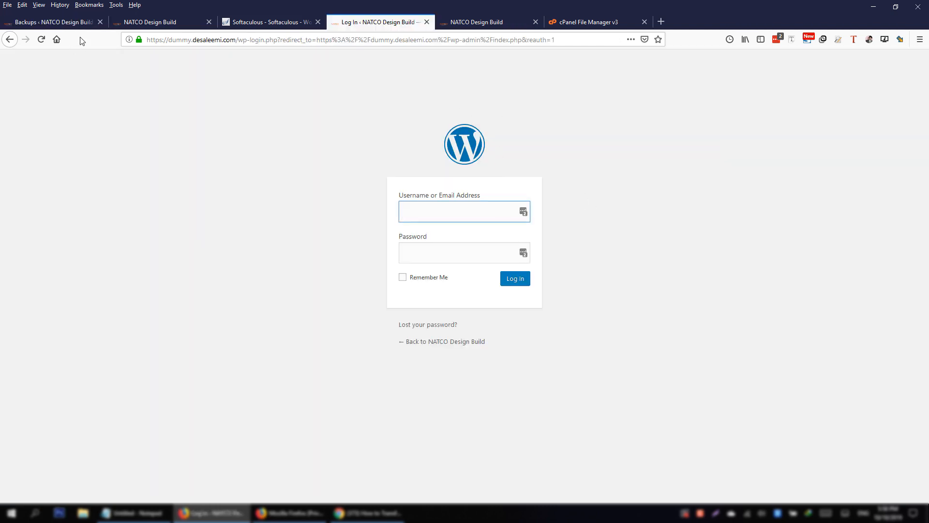
click(81, 24)
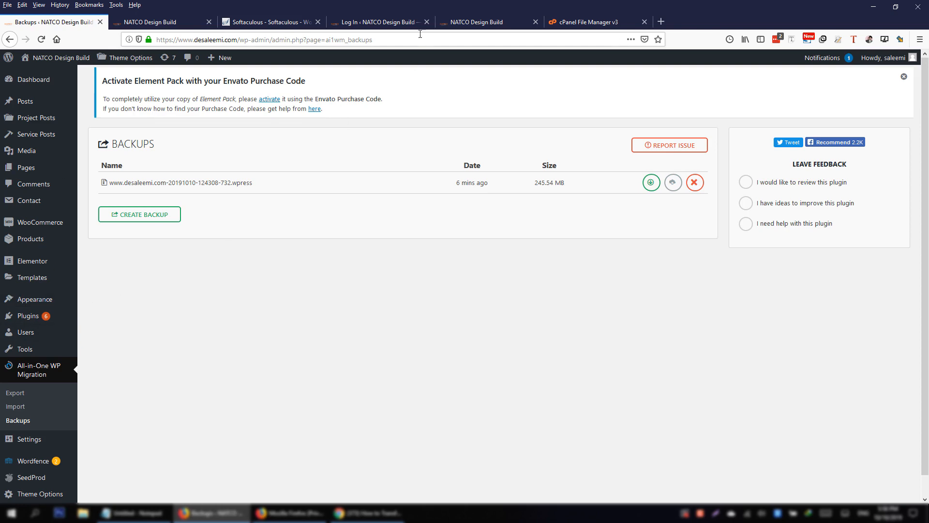
click(382, 22)
text(sabtain)
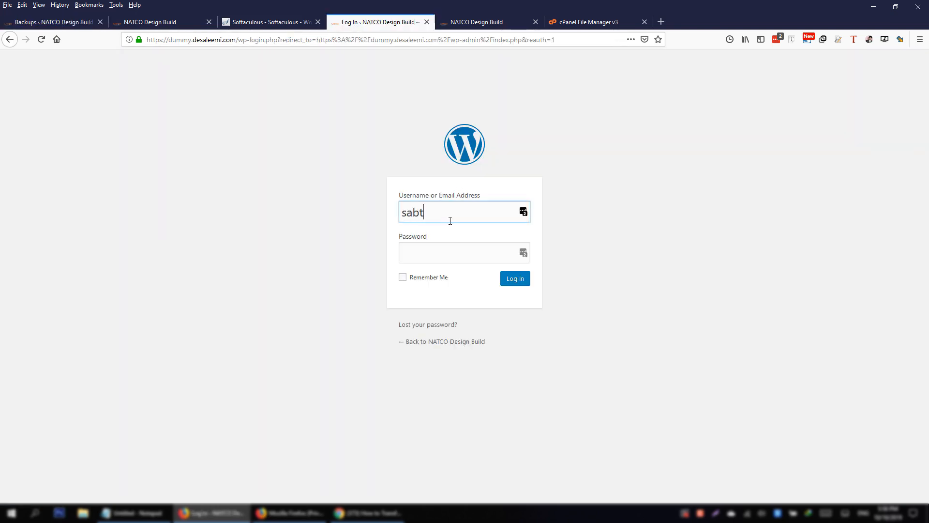
key(Tab)
text(••)
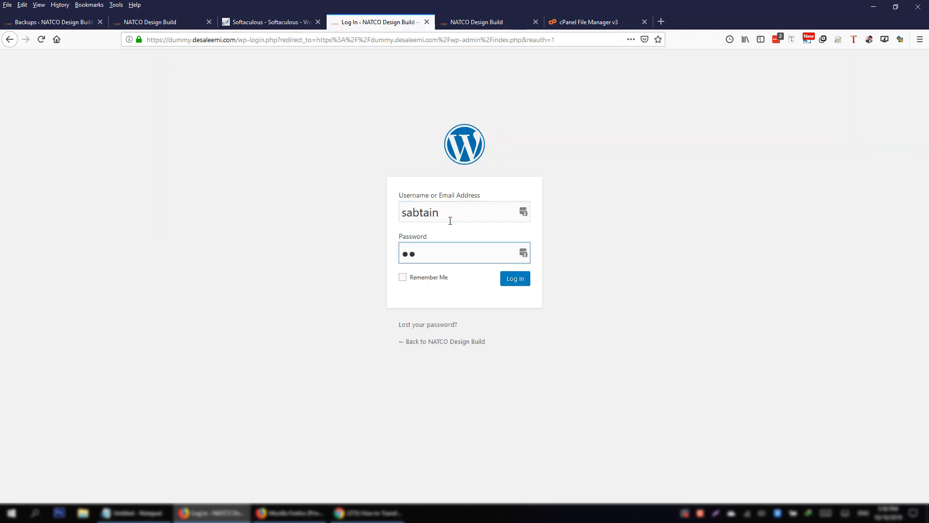
text(••••••••••)
key(Return)
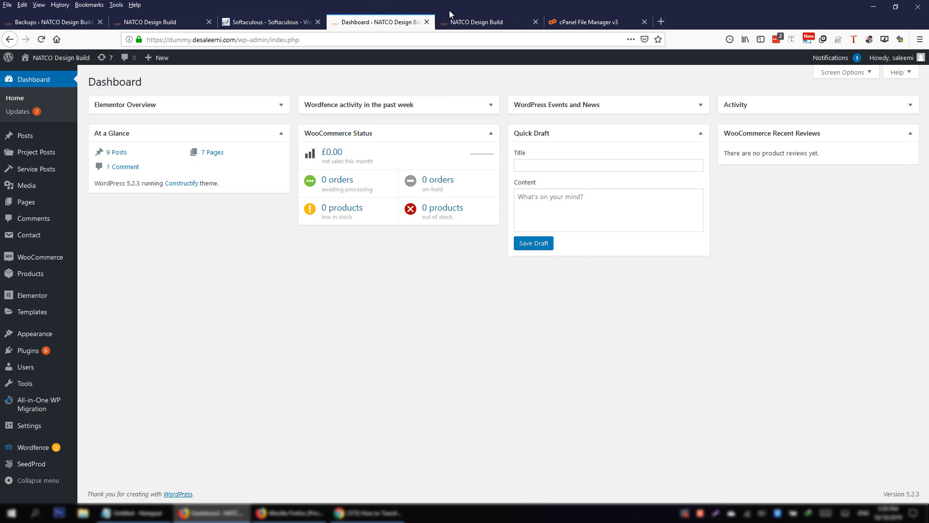
click(459, 22)
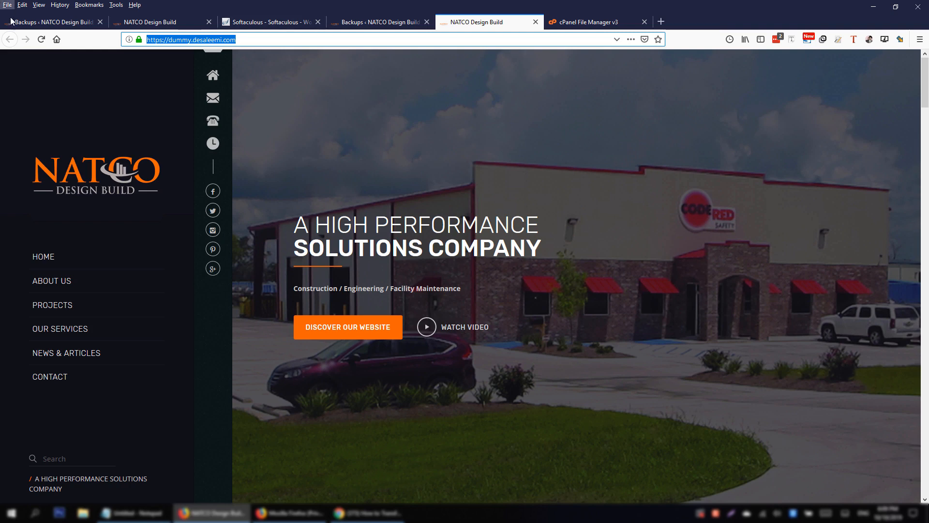
click(148, 21)
click(215, 41)
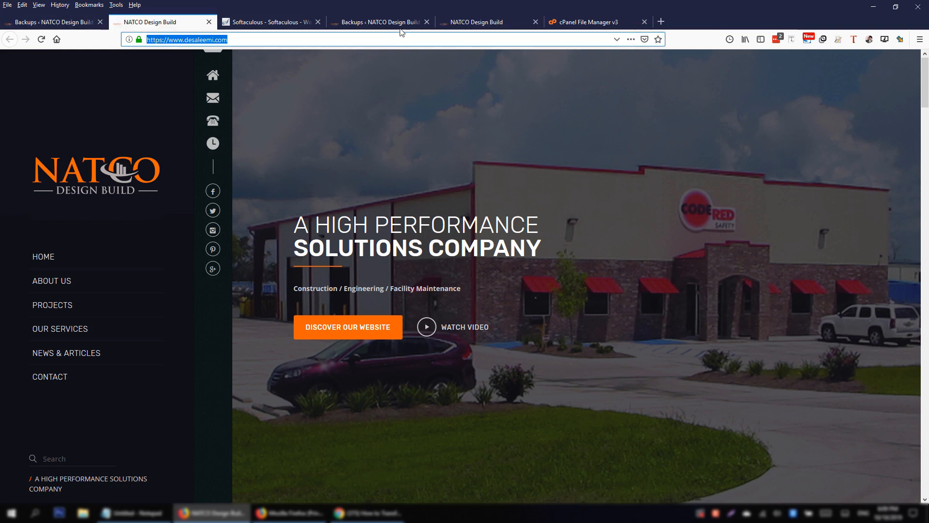
click(497, 23)
scroll(404, 150, down, 20)
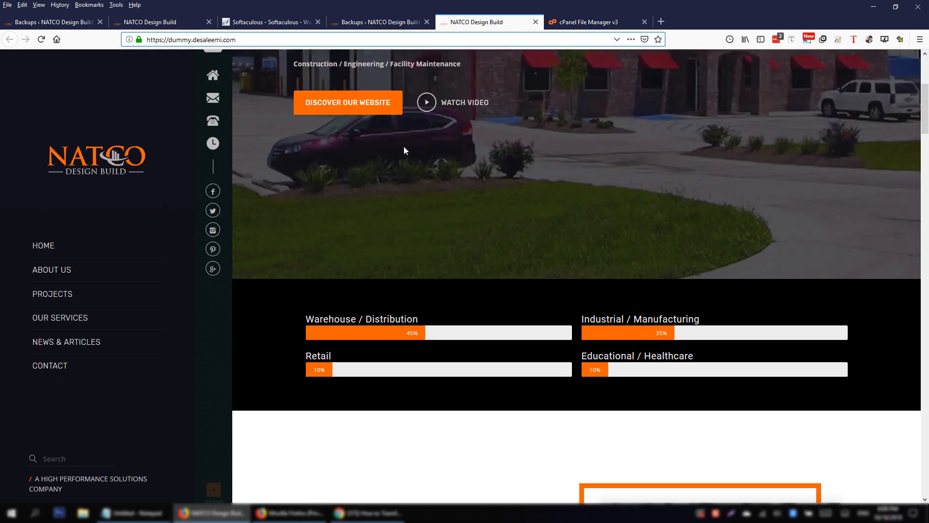
scroll(480, 211, up, 20)
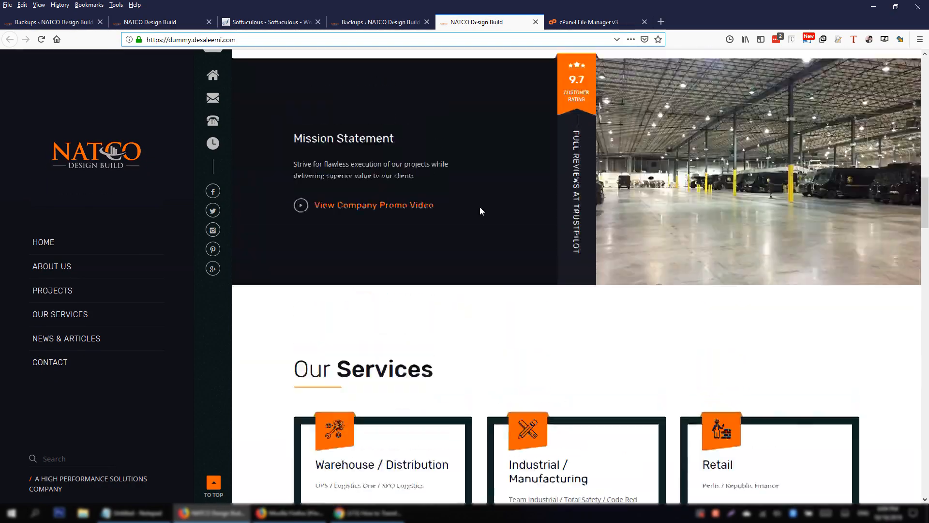